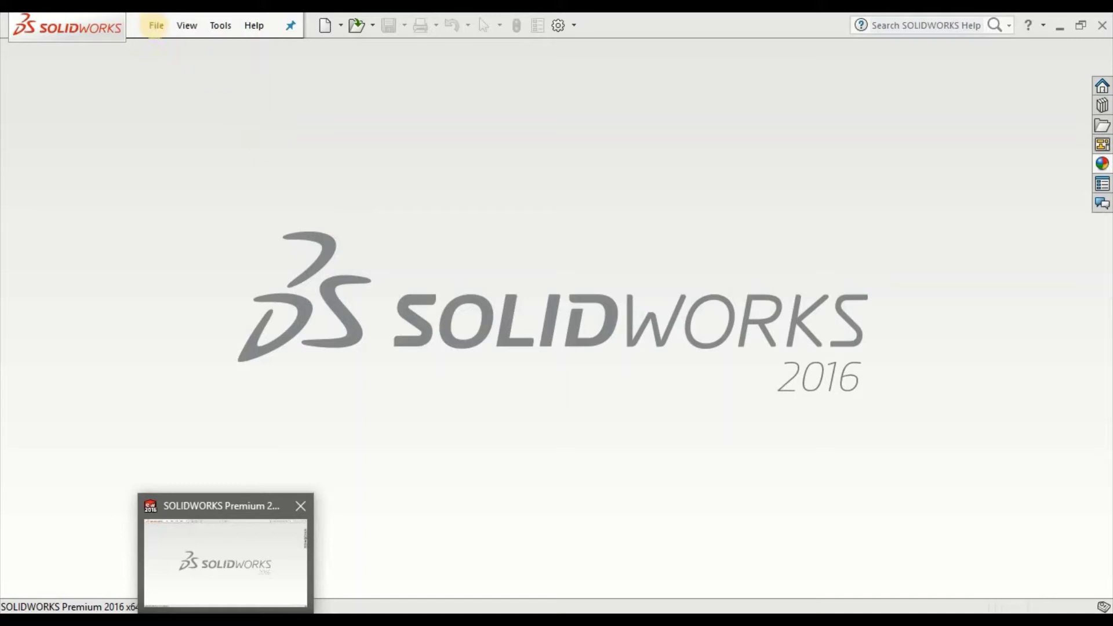
- Create a new part and start a helix with its base sketch on the Top Plane
left_click(321, 23)
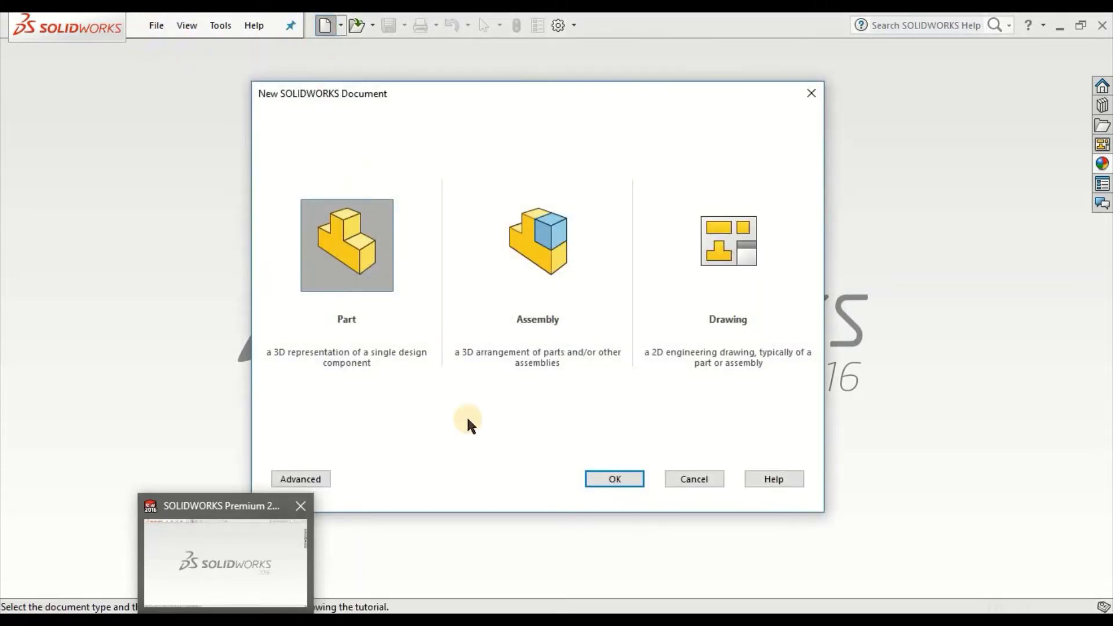
left_click(611, 480)
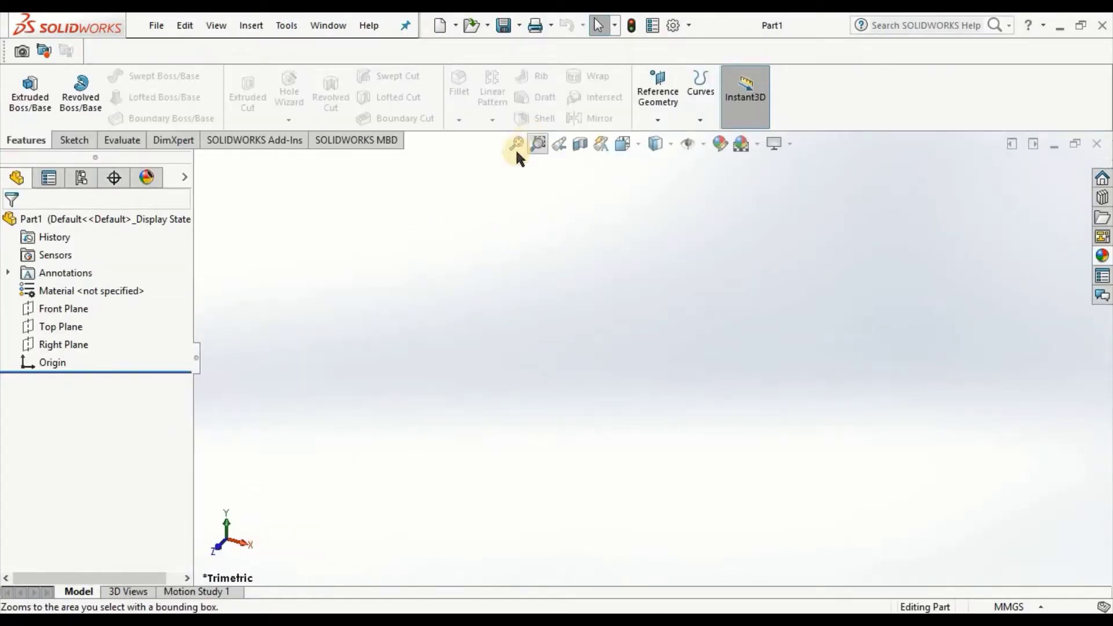
left_click(59, 142)
left_click(28, 141)
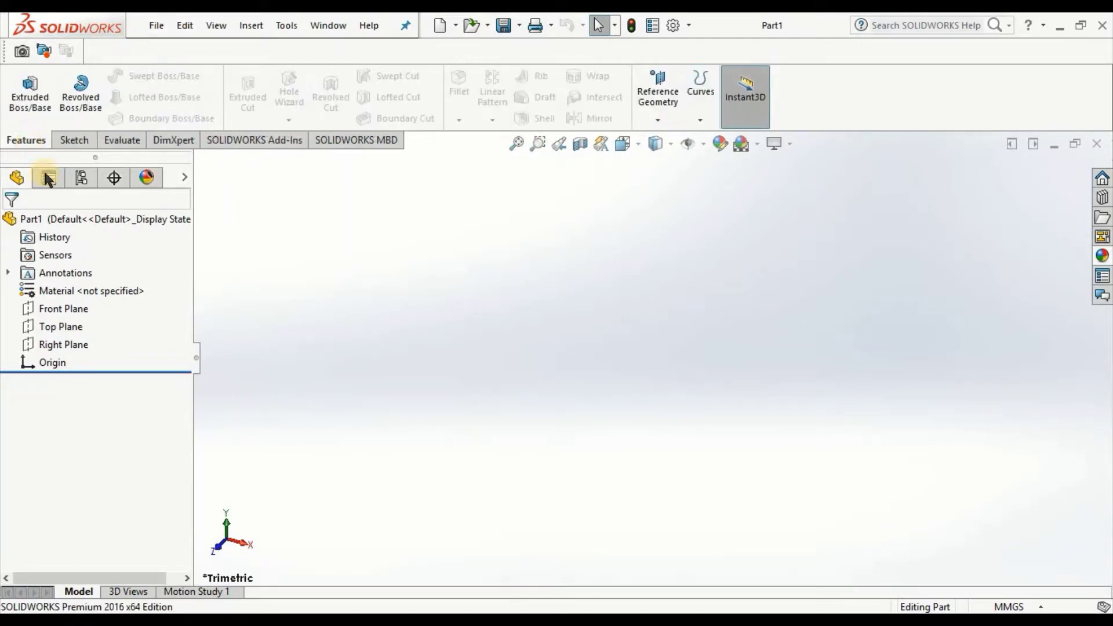
left_click(72, 324)
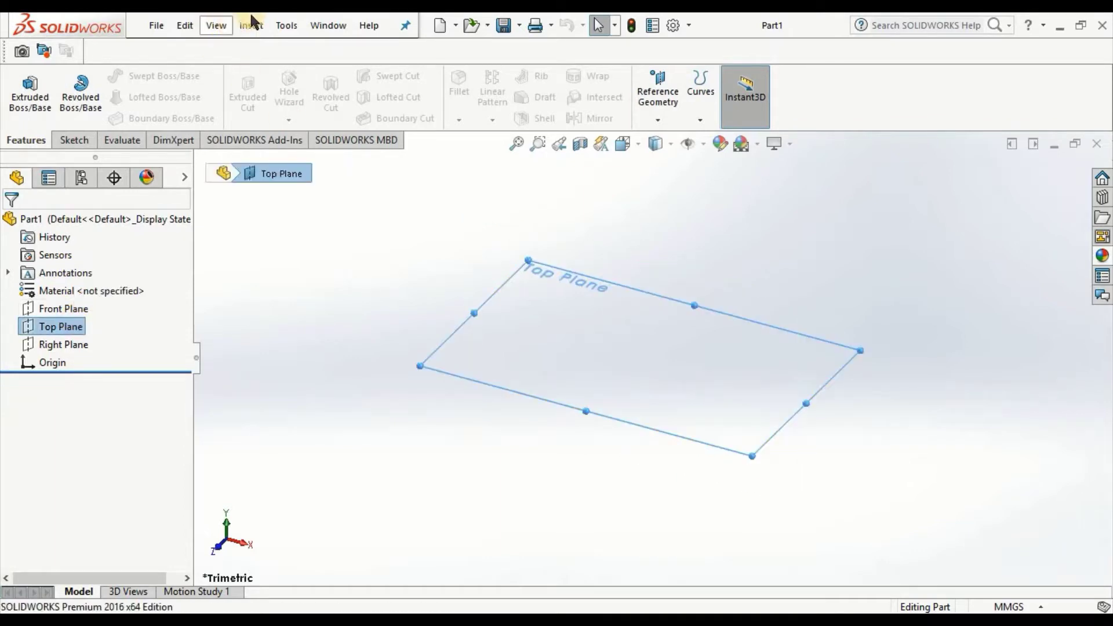
left_click(257, 28)
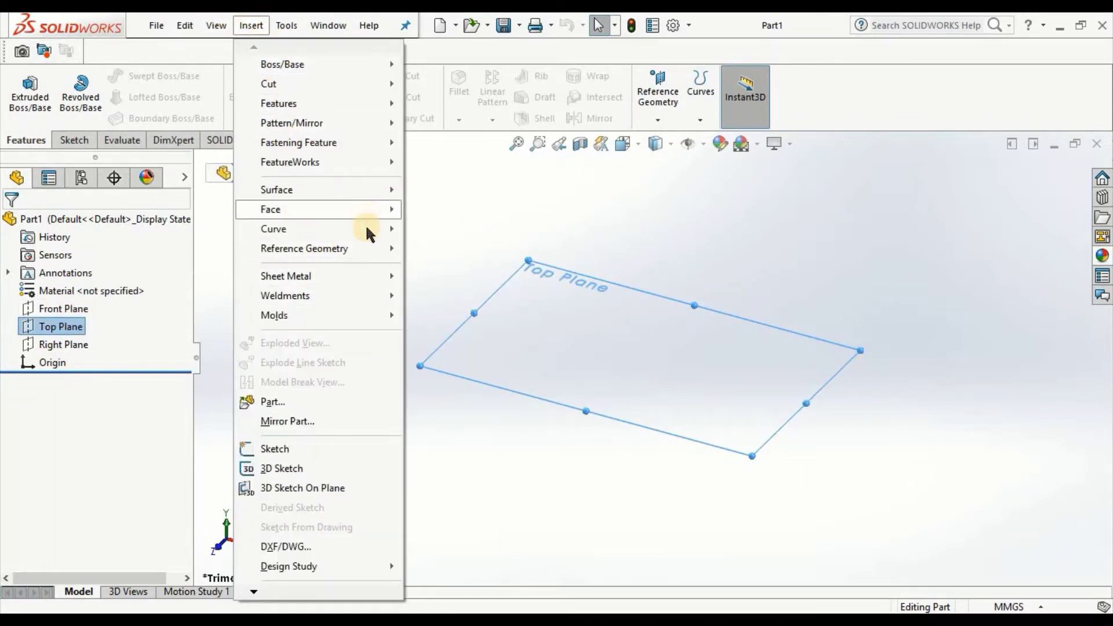
mouse_move(273, 228)
left_click(469, 335)
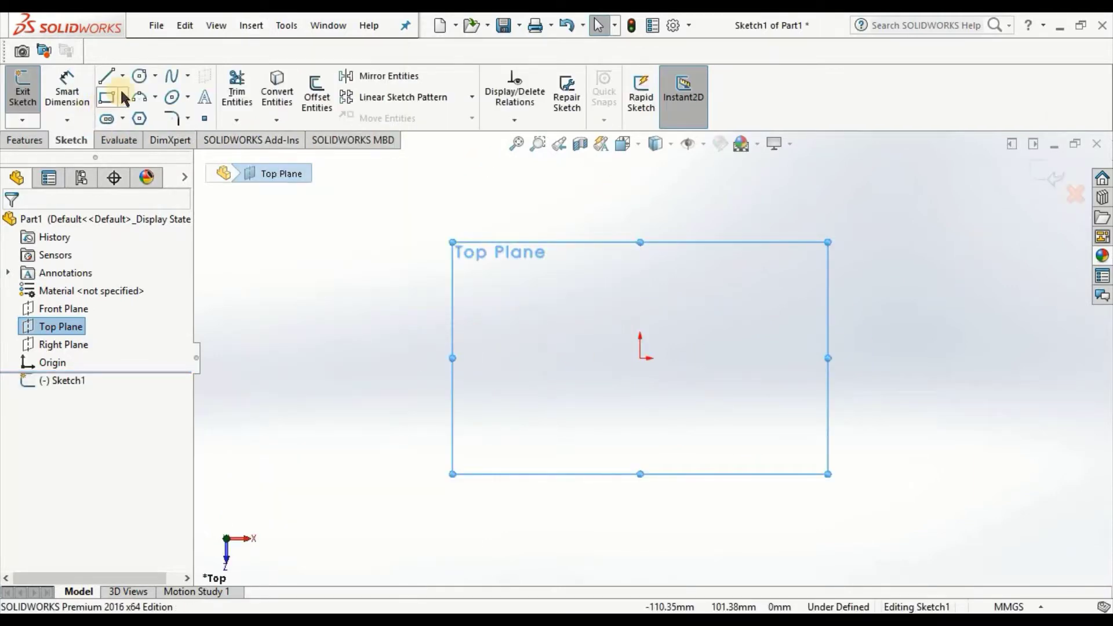
- Draw a circle centred on the origin and dimension it to 25 mm diameter
left_click(138, 77)
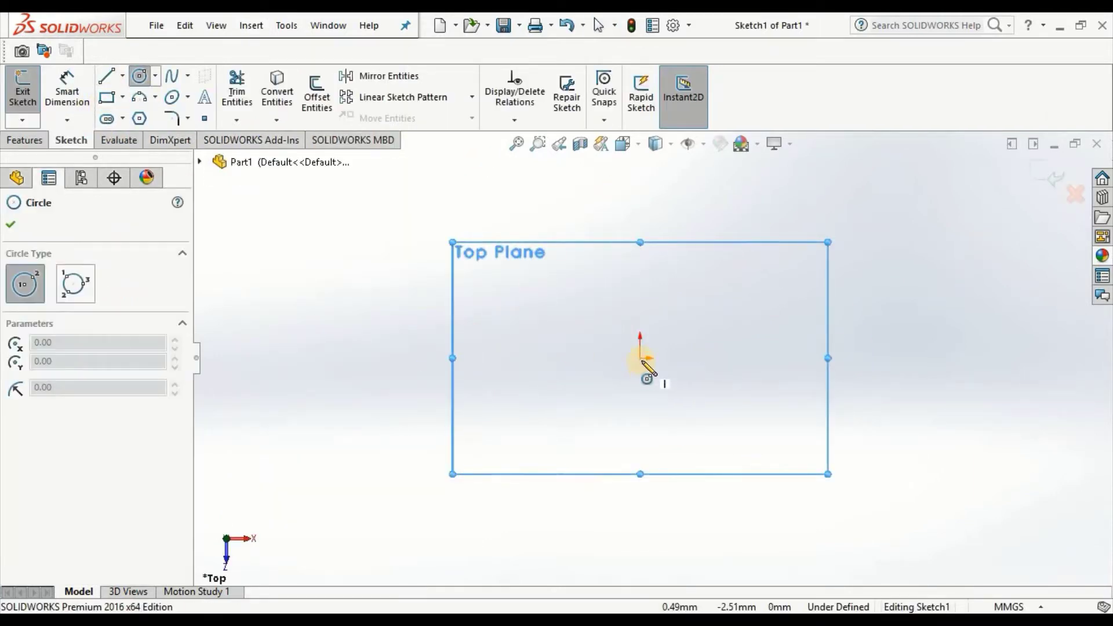
left_click(641, 359)
left_click(719, 397)
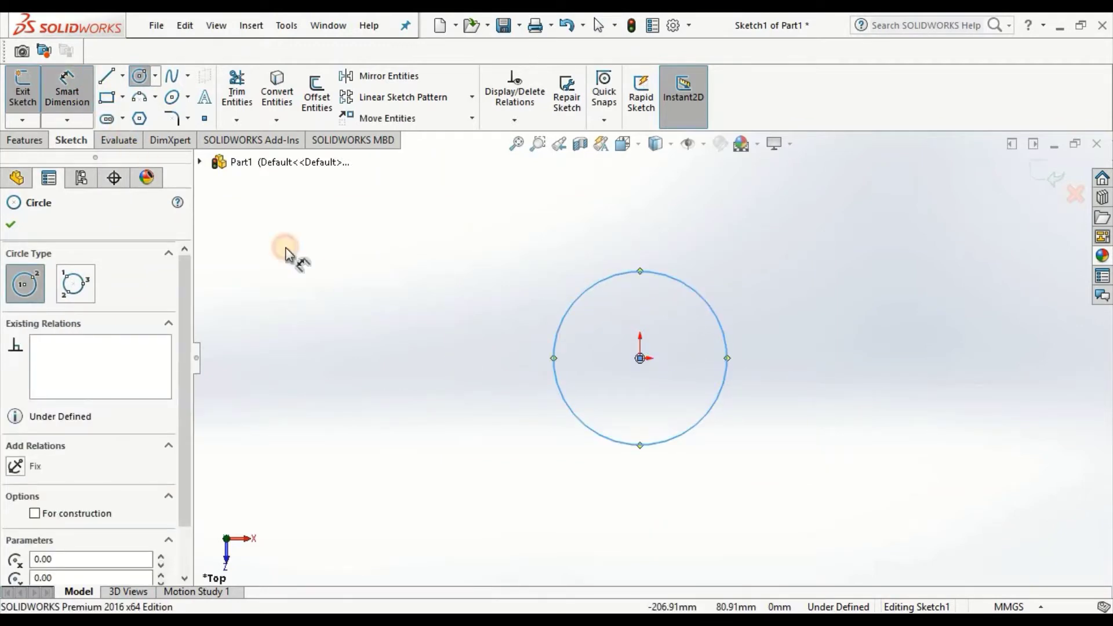
left_click(555, 369)
left_click(372, 376)
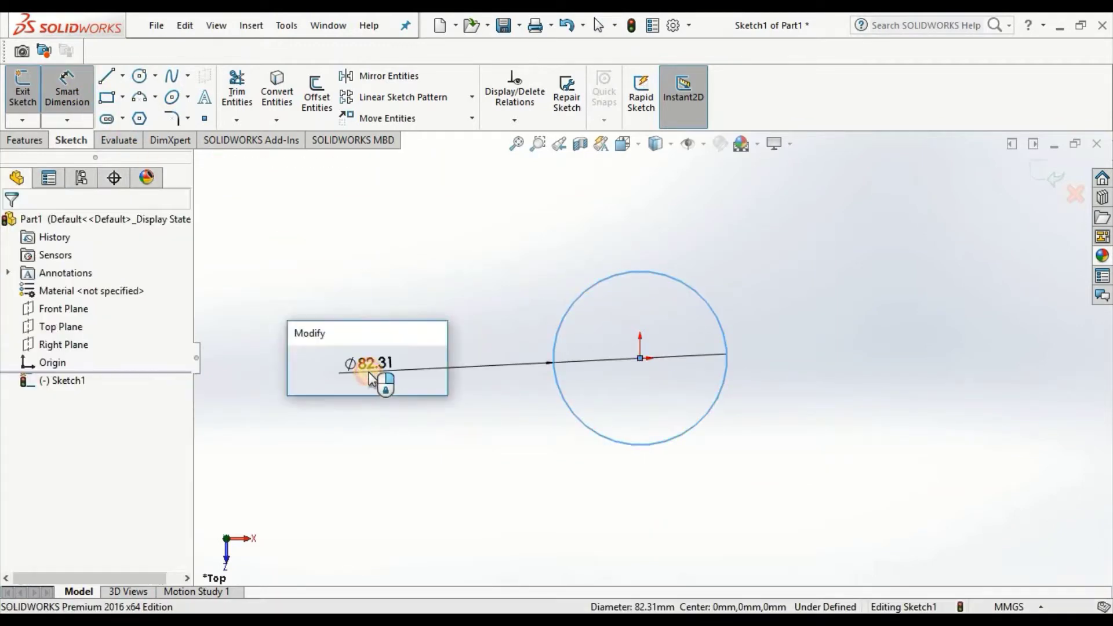
type("25")
key("Return")
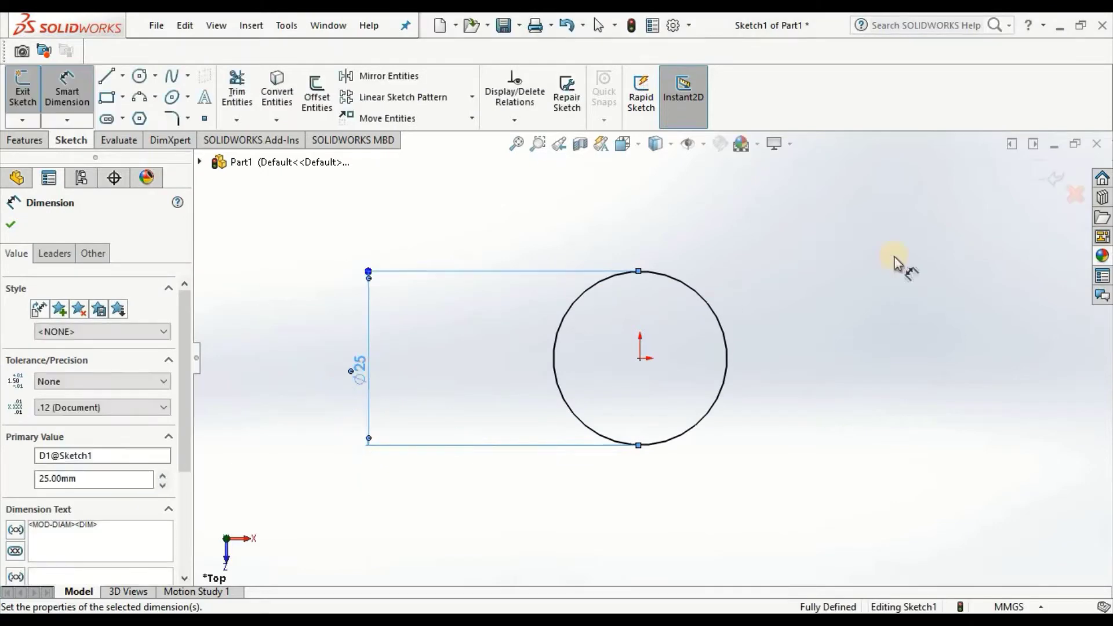
- Build the helix on the 25 mm circle with 5.5 mm pitch and 3.35 revolutions
left_click(1055, 180)
right_click_drag(826, 392, 829, 499)
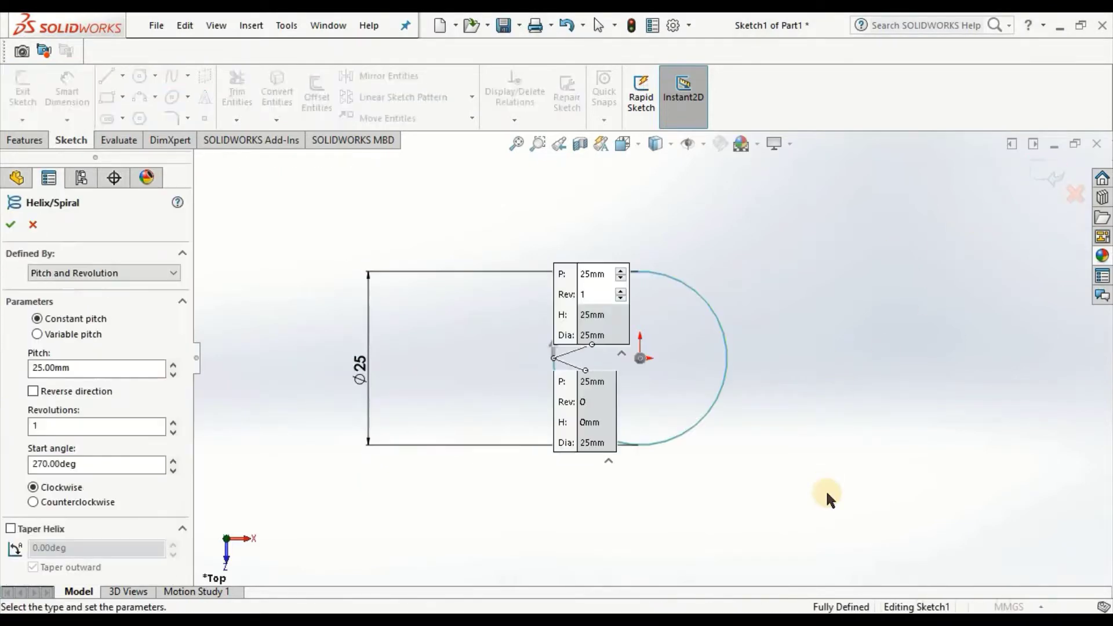
middle_click_drag(826, 428, 831, 331)
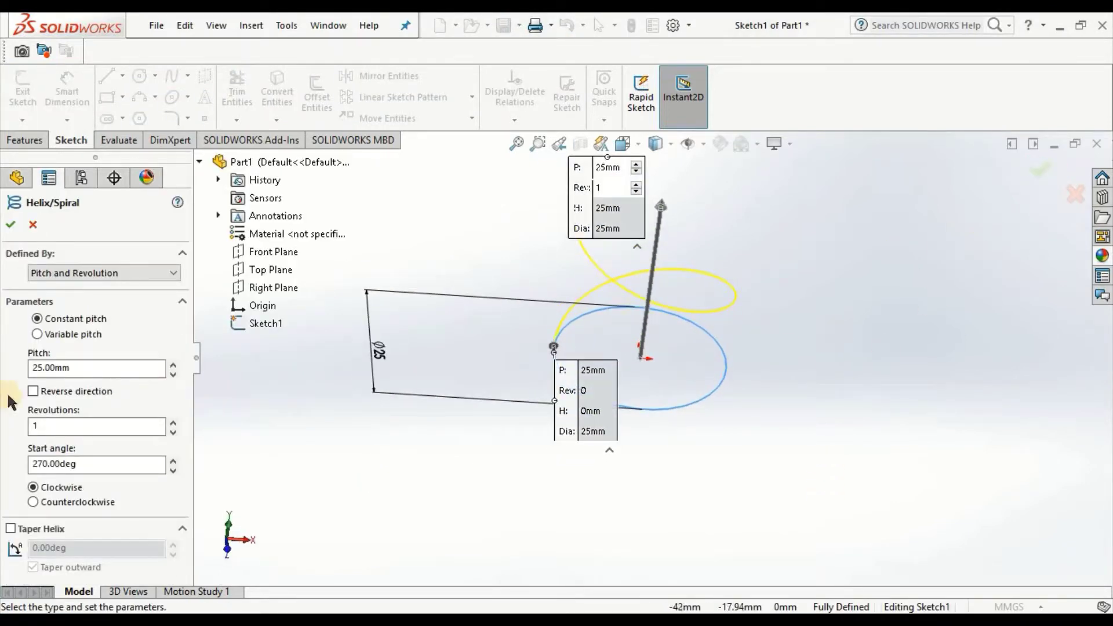
double_click(92, 368)
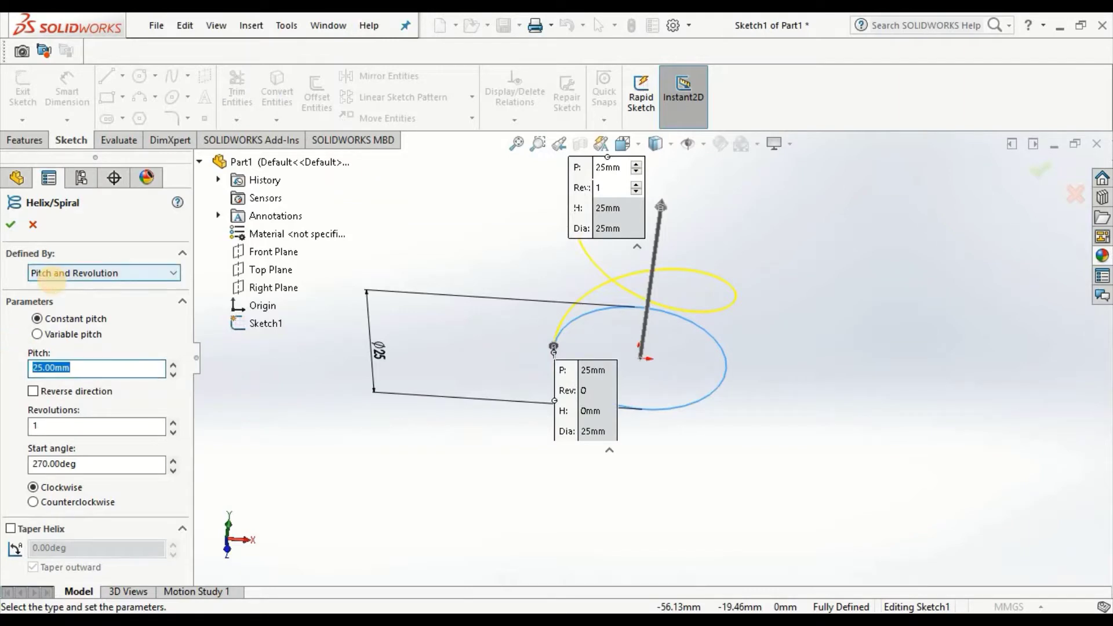
type("5.5")
key("Return")
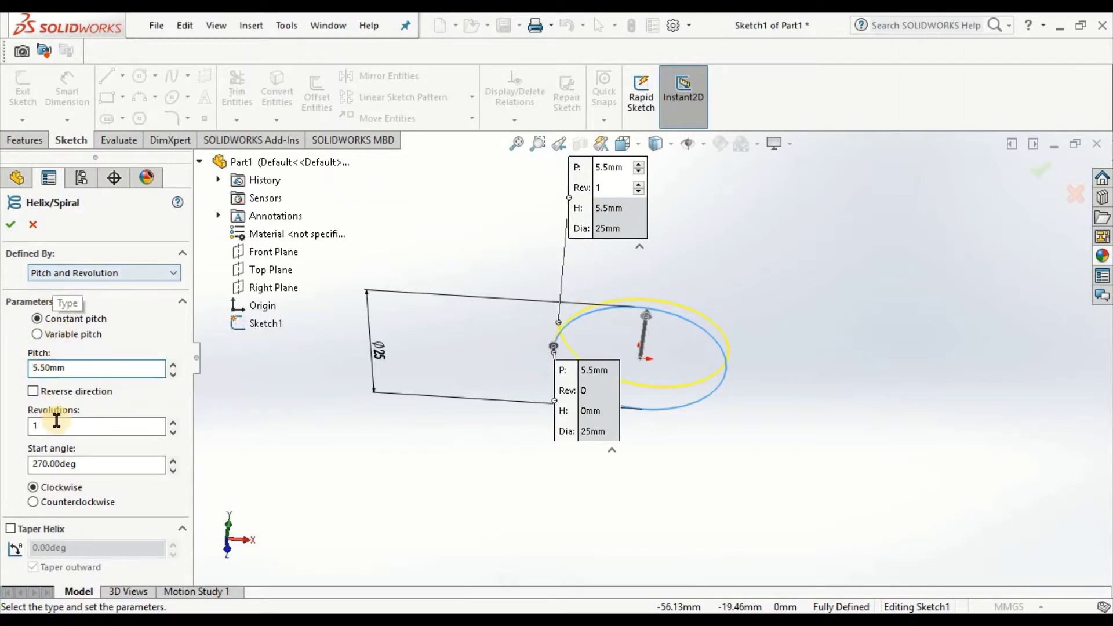
double_click(56, 422)
type("2.35")
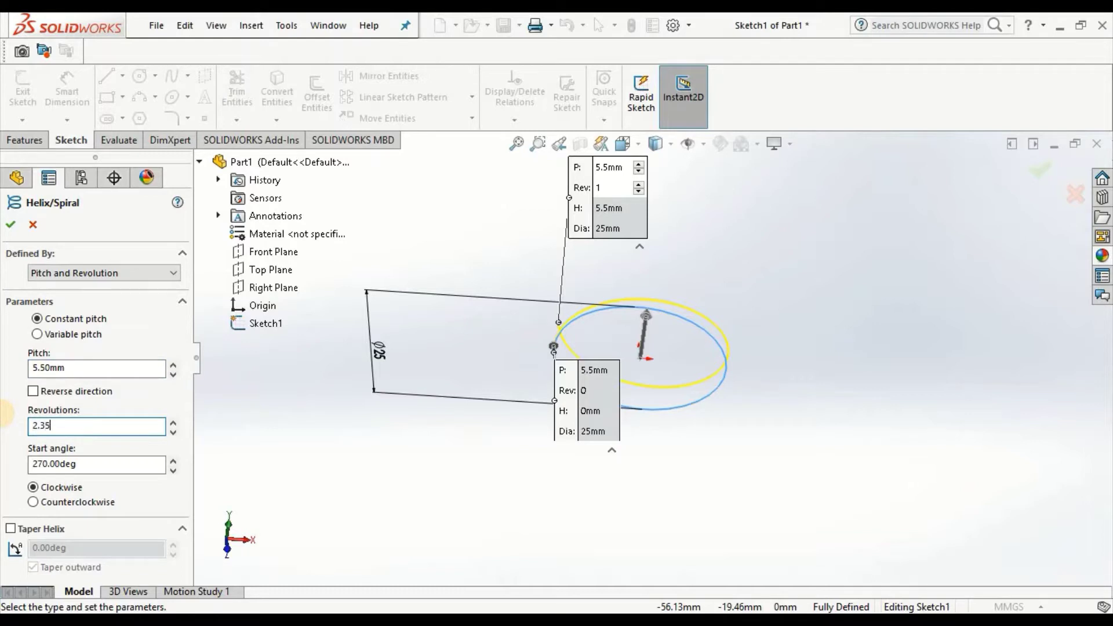
key("Return")
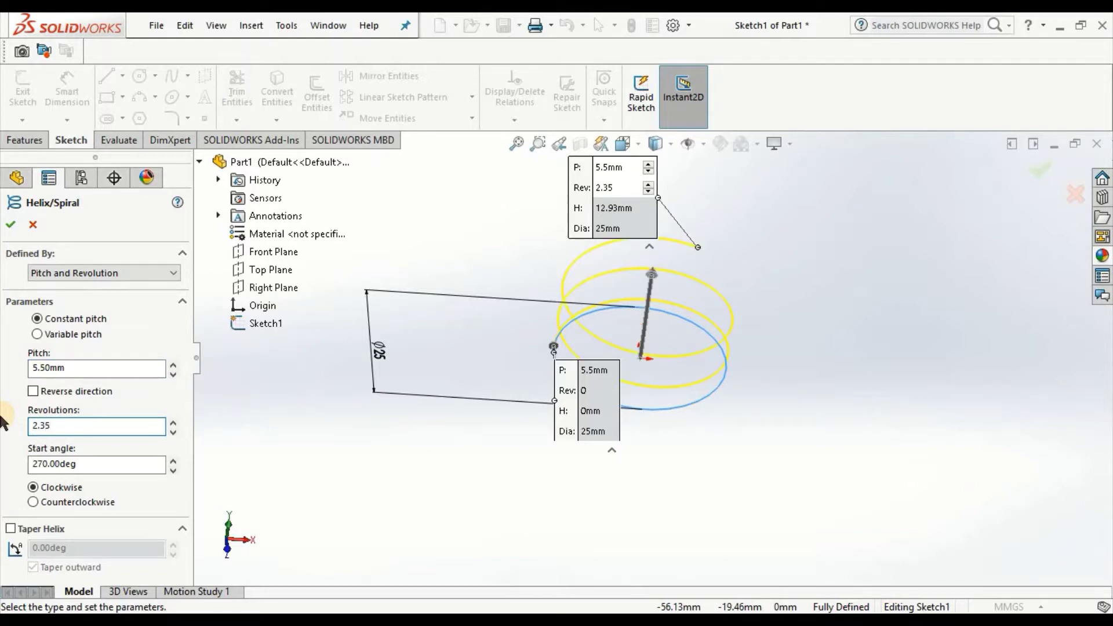
double_click(67, 427)
type("3.35")
key("Return")
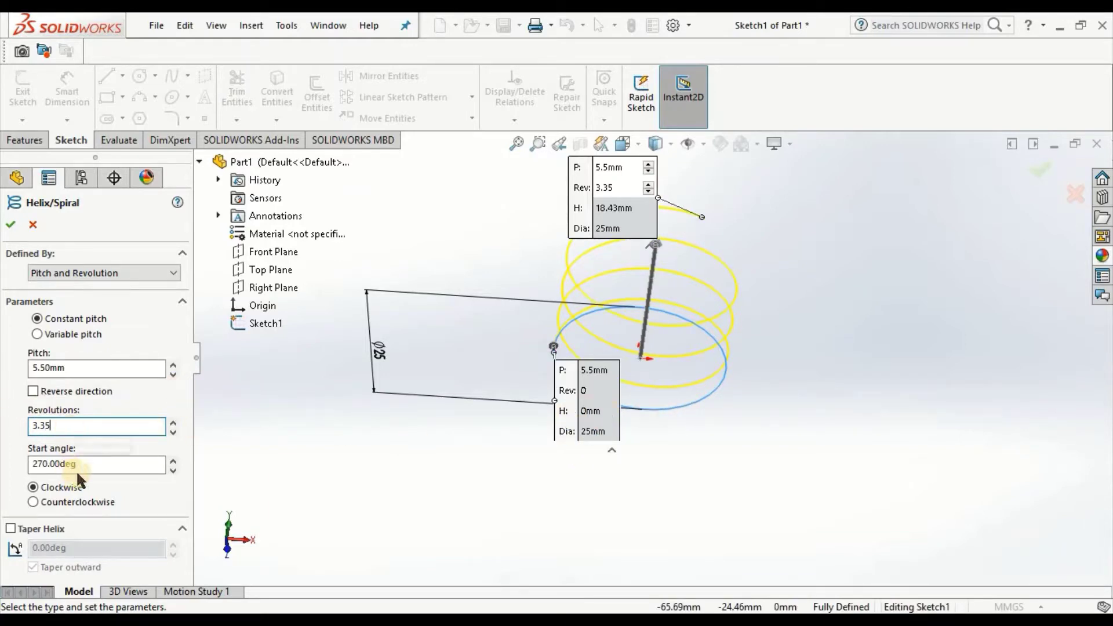
left_click(10, 224)
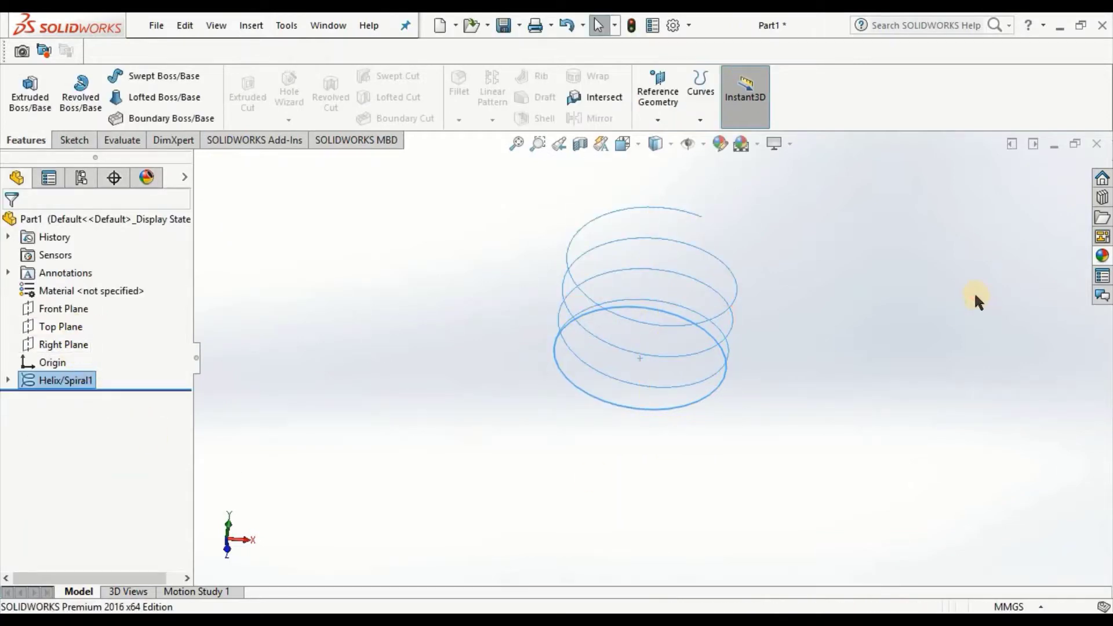
- Sketch a small profile circle on the Front Plane near the helix's start
left_click(494, 408)
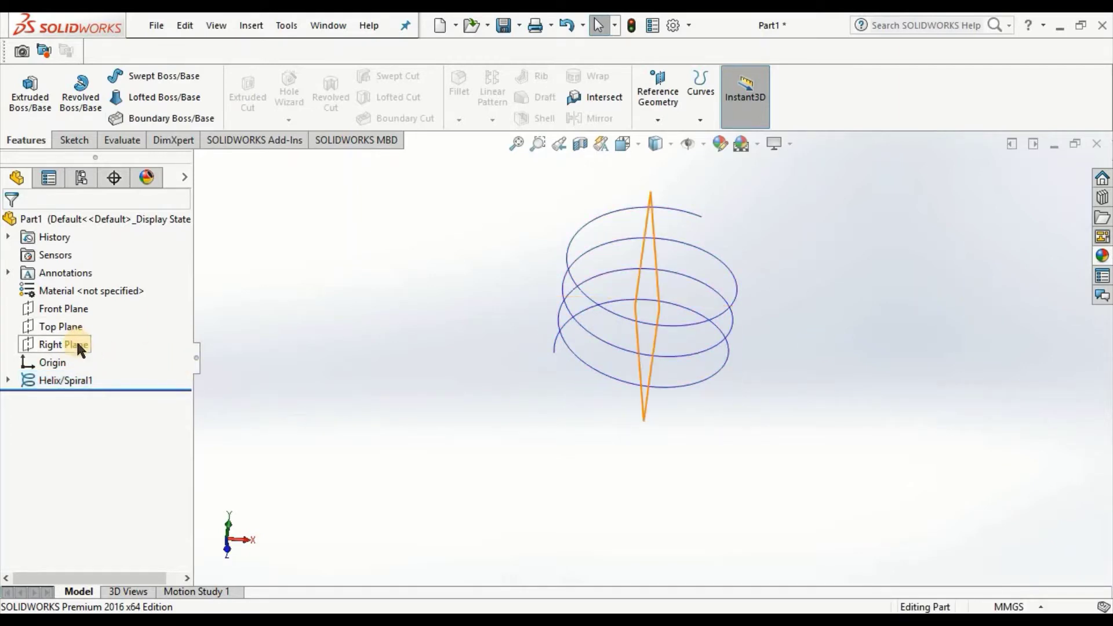
left_click(69, 304)
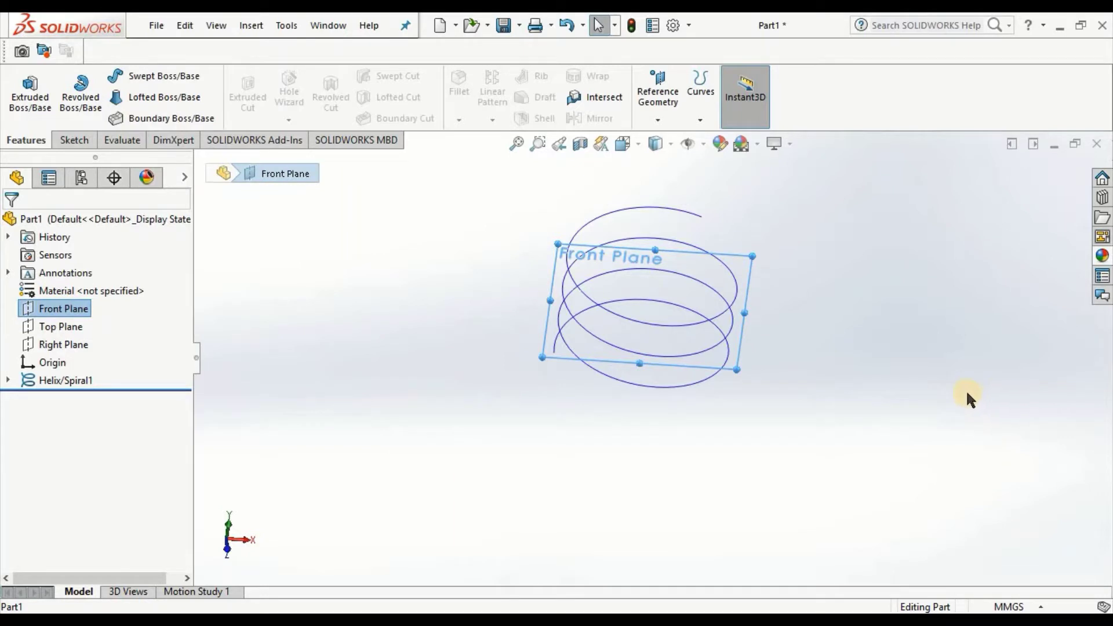
left_click(60, 140)
left_click(22, 87)
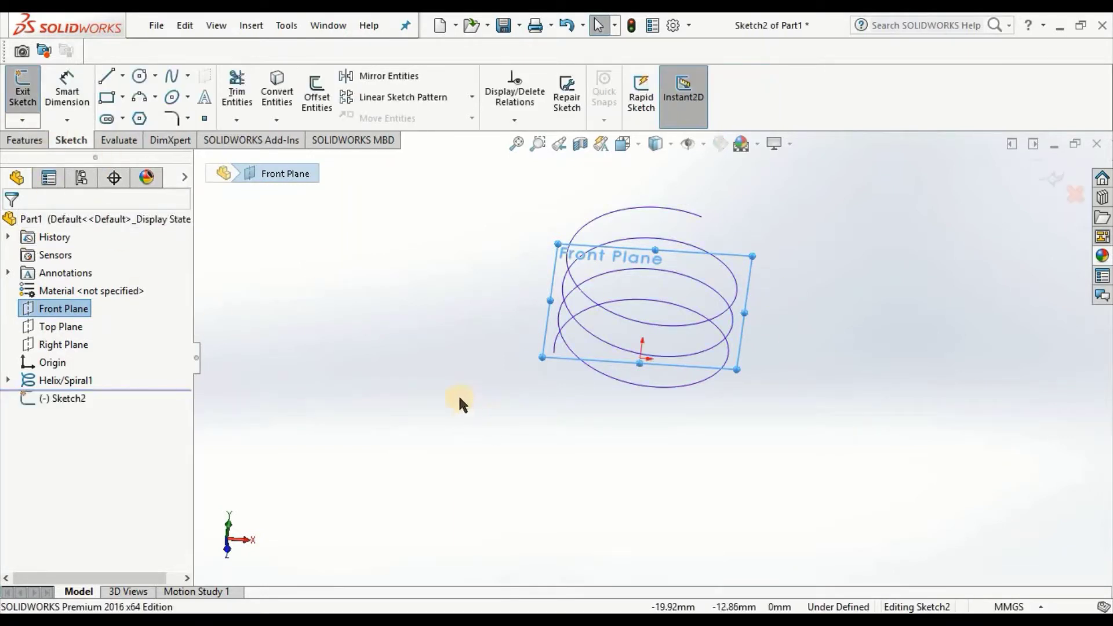
left_click(138, 75)
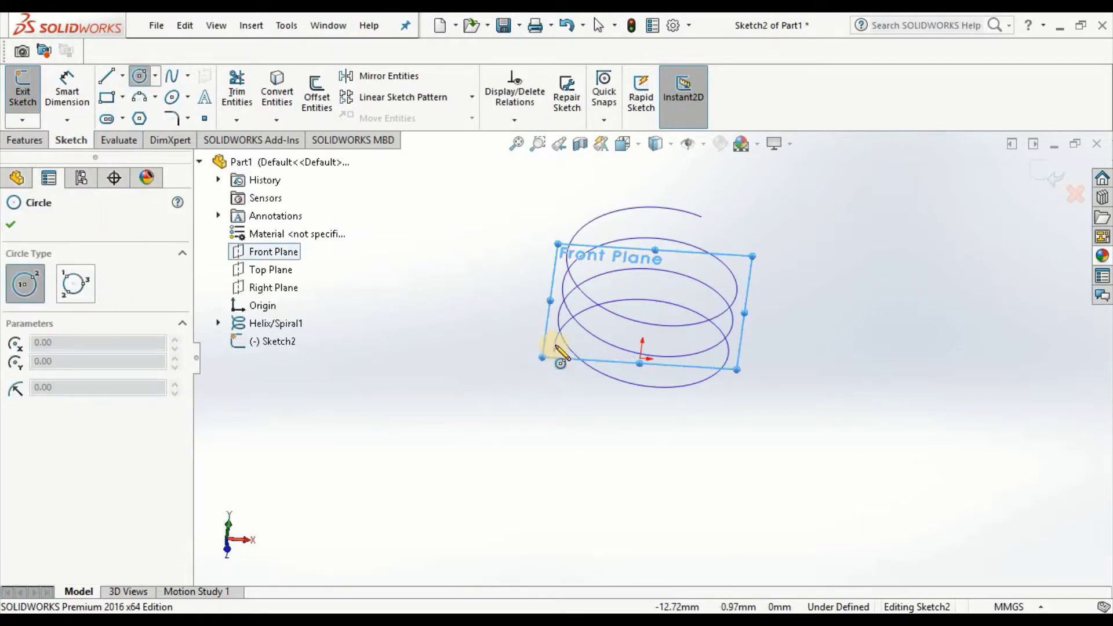
left_click_drag(556, 347, 576, 363)
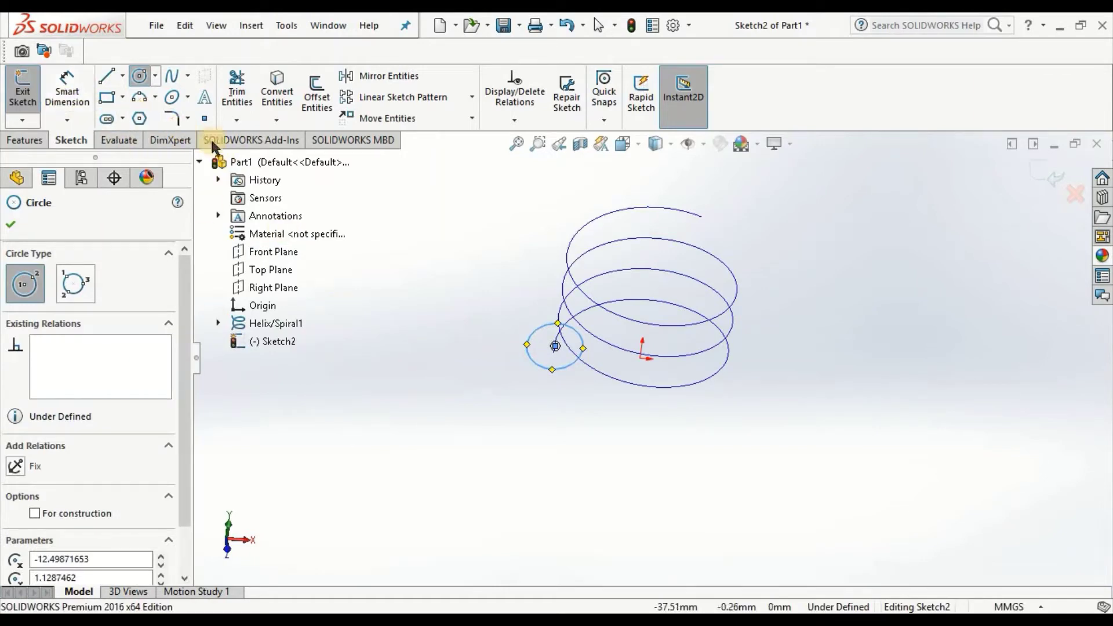
left_click(142, 81)
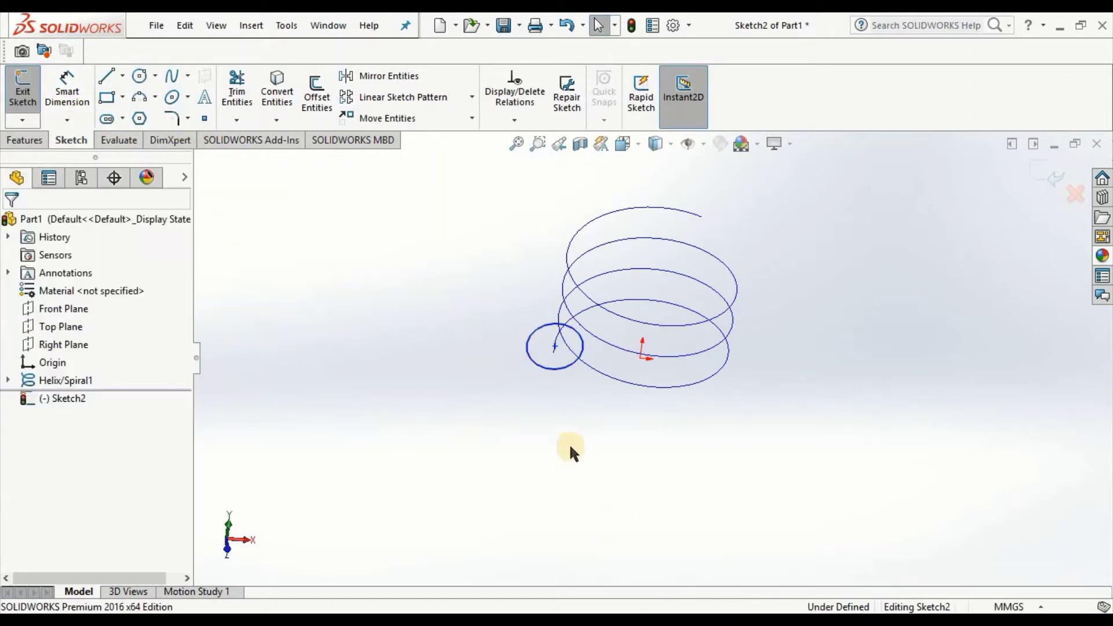
- Add a pierce relation between the helix and the small circle's centre
left_click(558, 349)
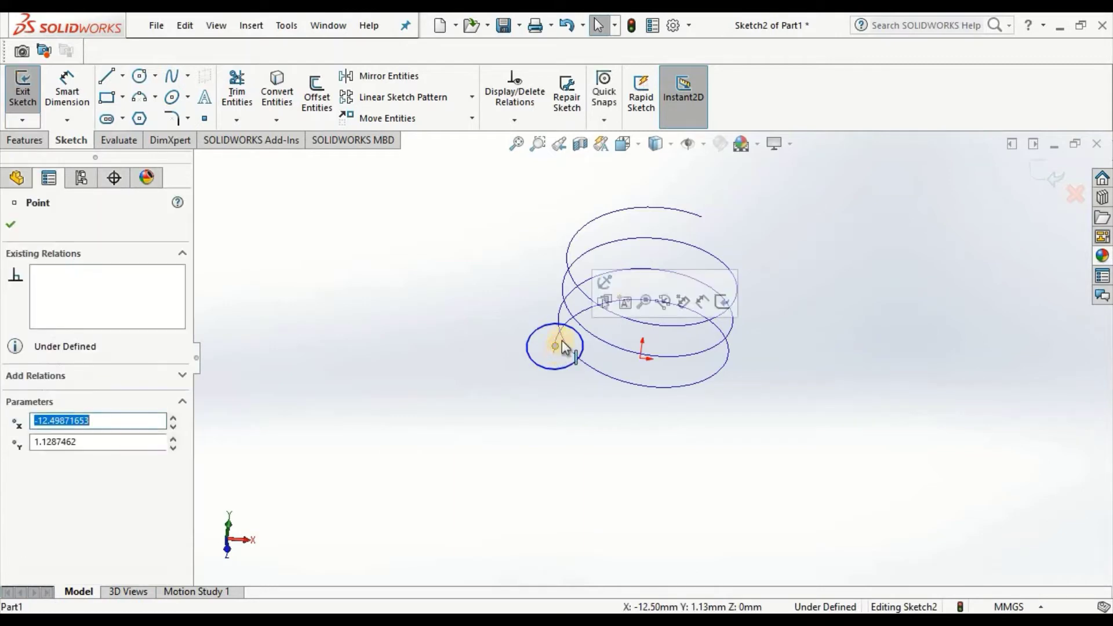
left_click(562, 339, "ctrl")
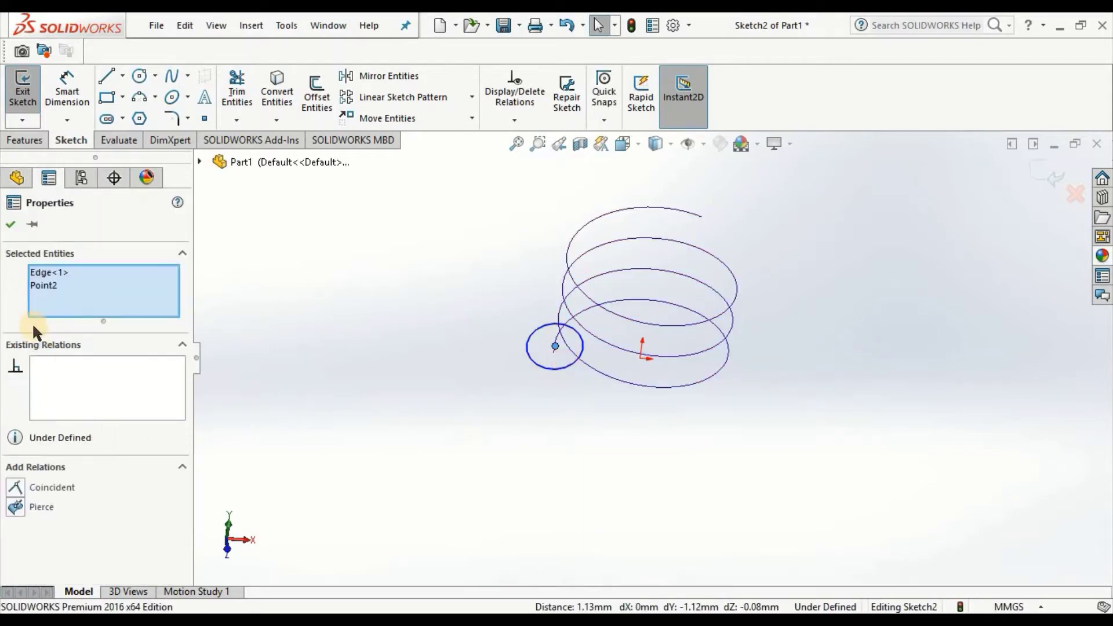
left_click(38, 506)
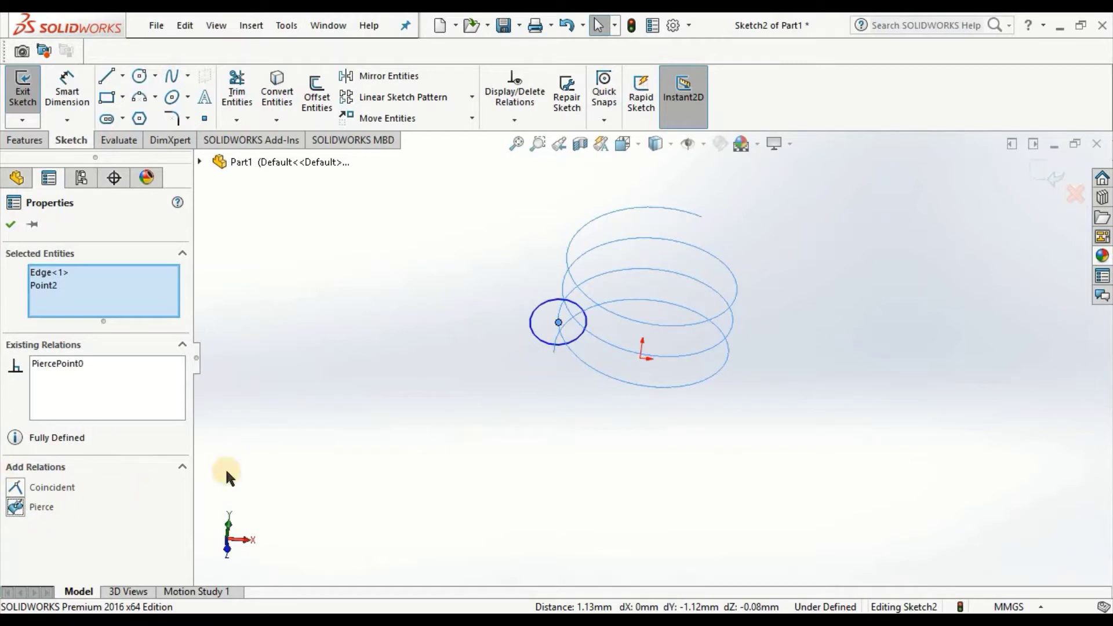
right_click(58, 271)
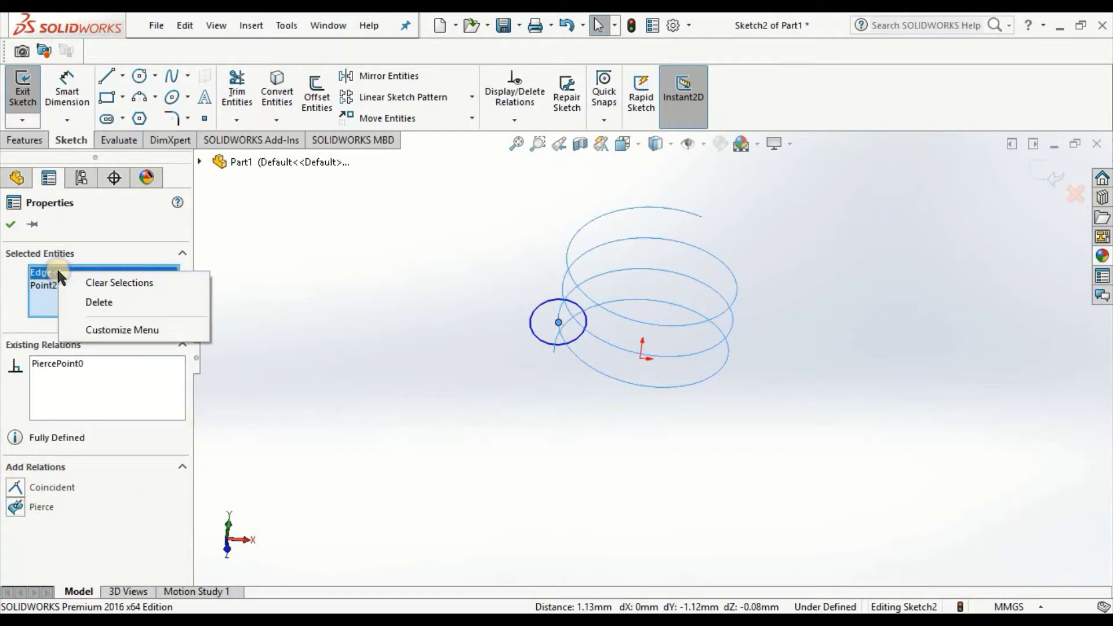
left_click(116, 300)
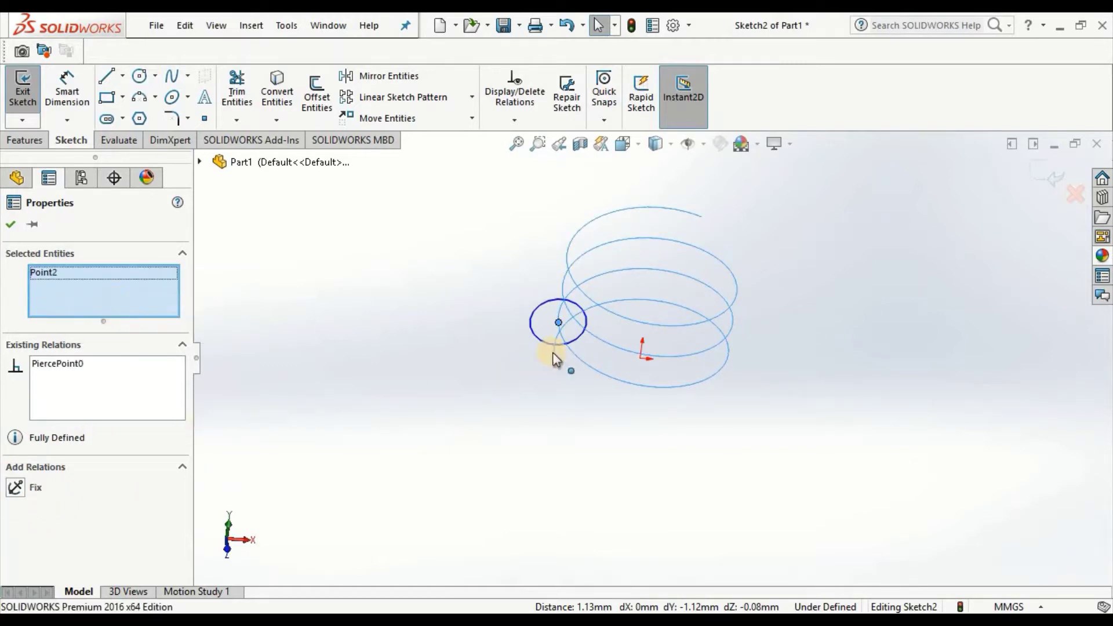
key("Escape")
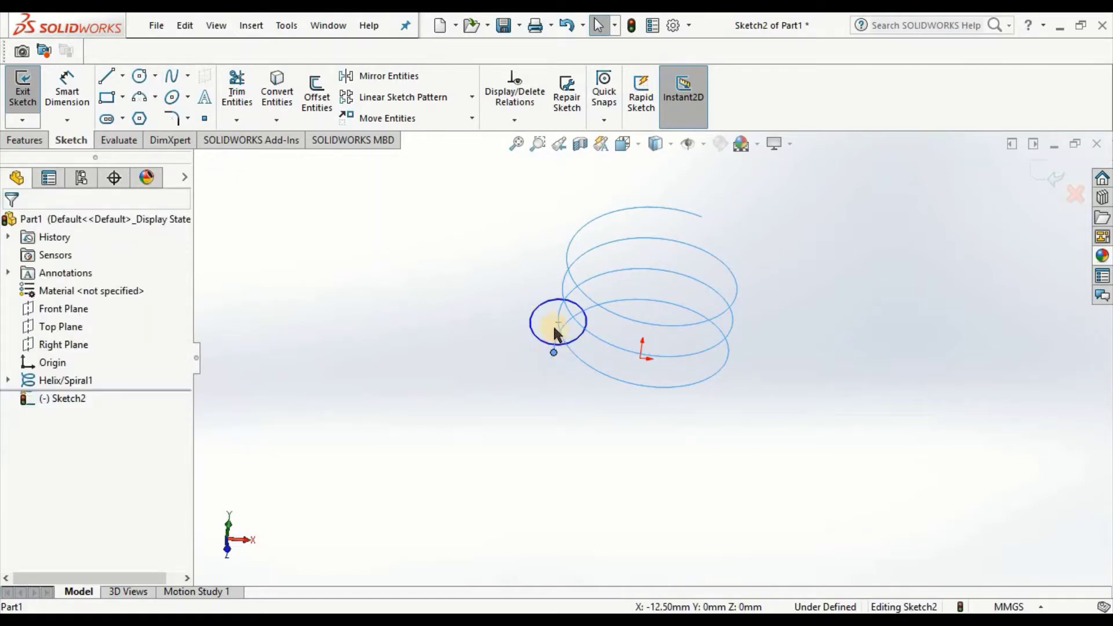
- Inspect the fixed pierce point, then delete the small profile circle
left_click(558, 323)
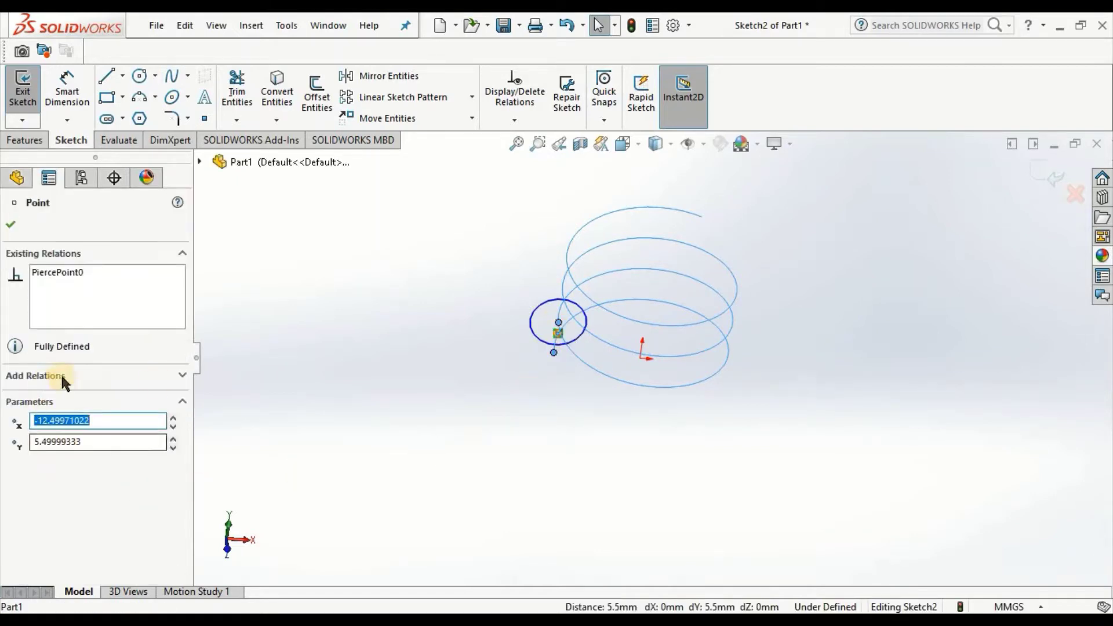
left_click(362, 404)
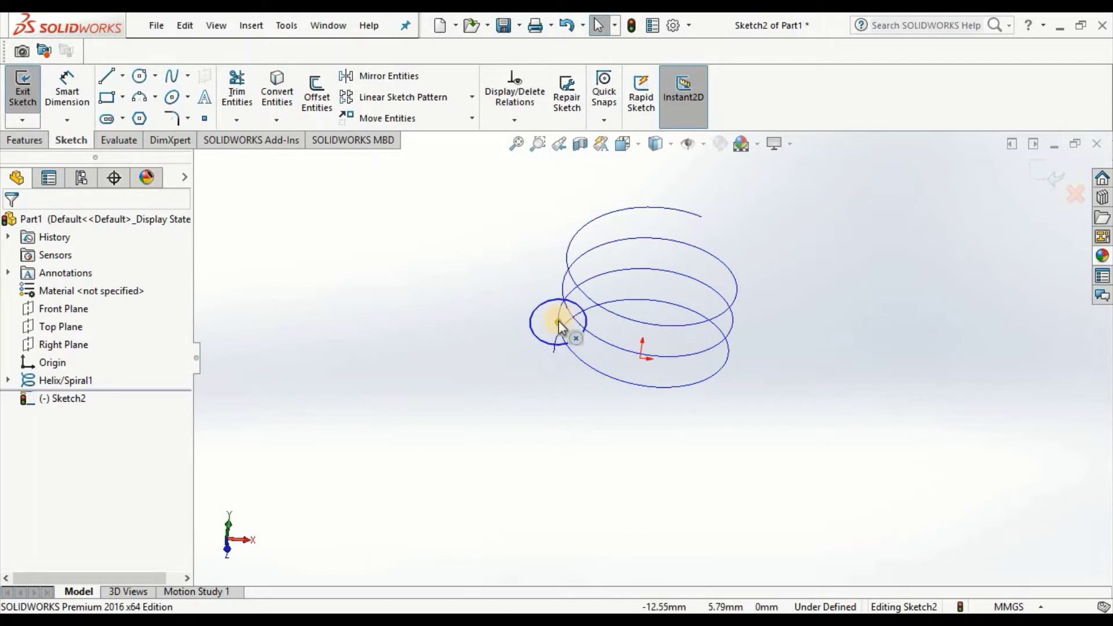
left_click_drag(555, 342, 558, 355)
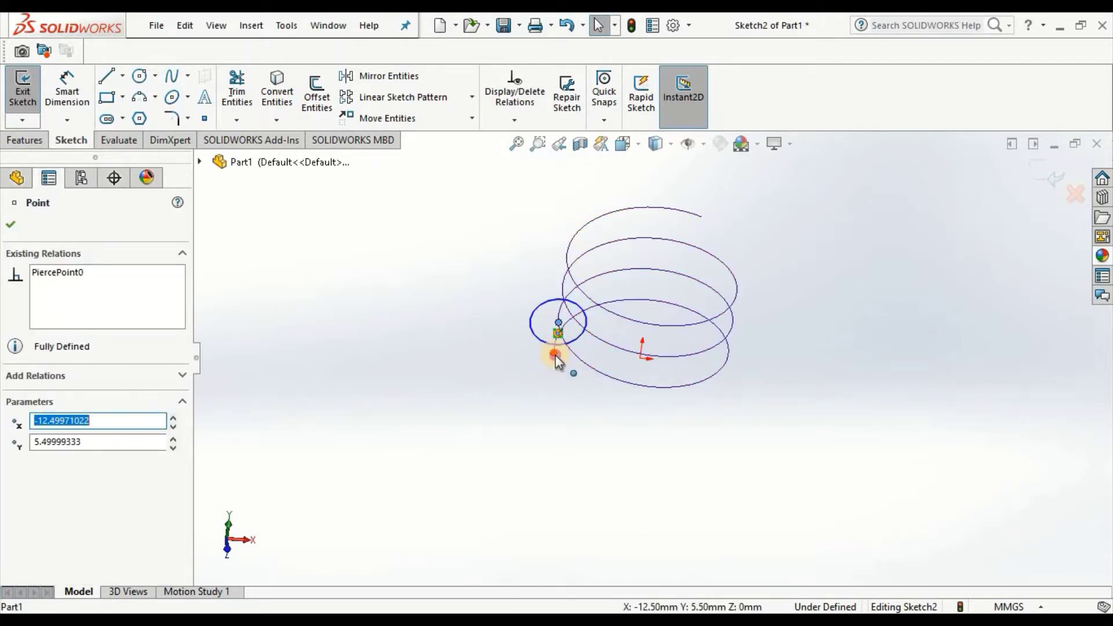
left_click(555, 356)
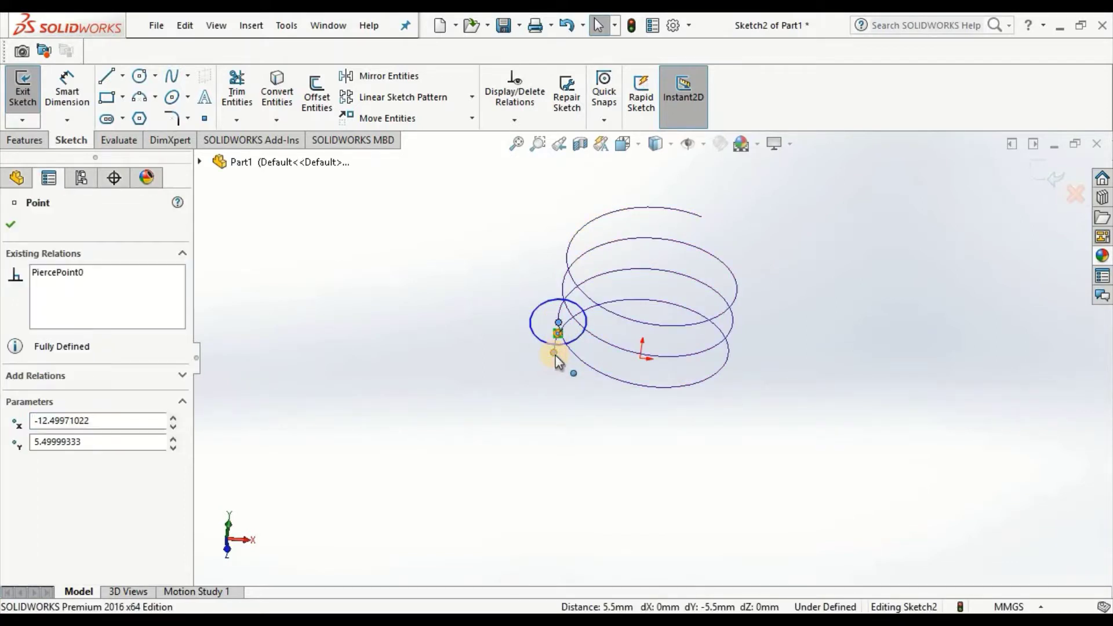
left_click(289, 306)
left_click(537, 331)
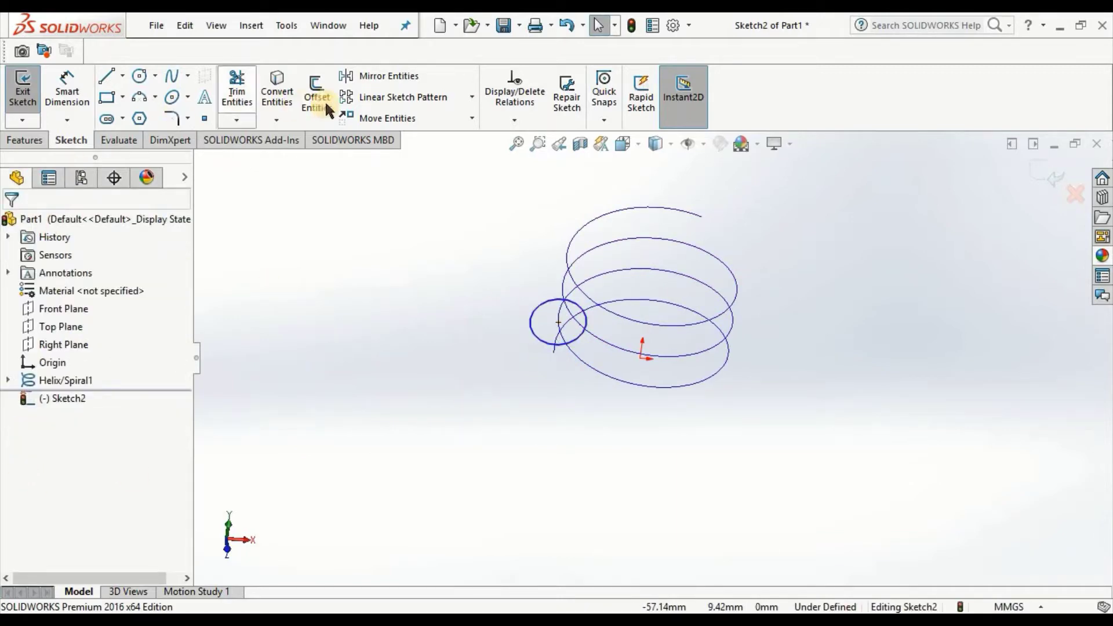
left_click(527, 322)
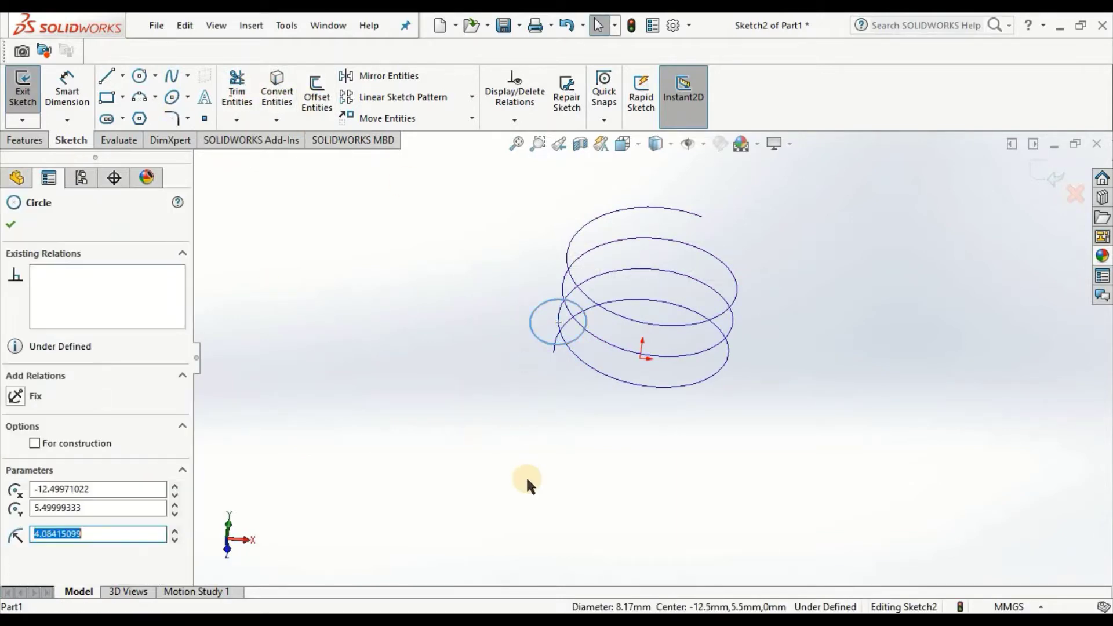
key("Delete")
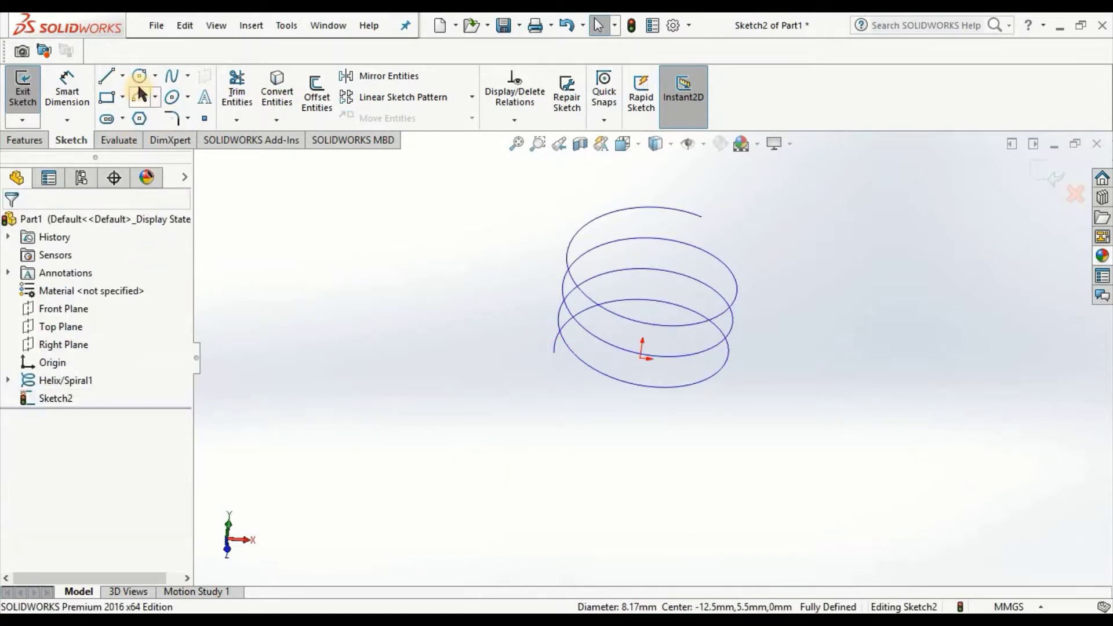
- Draw a new circle near the helix start and pierce its centre with the helix
left_click(139, 79)
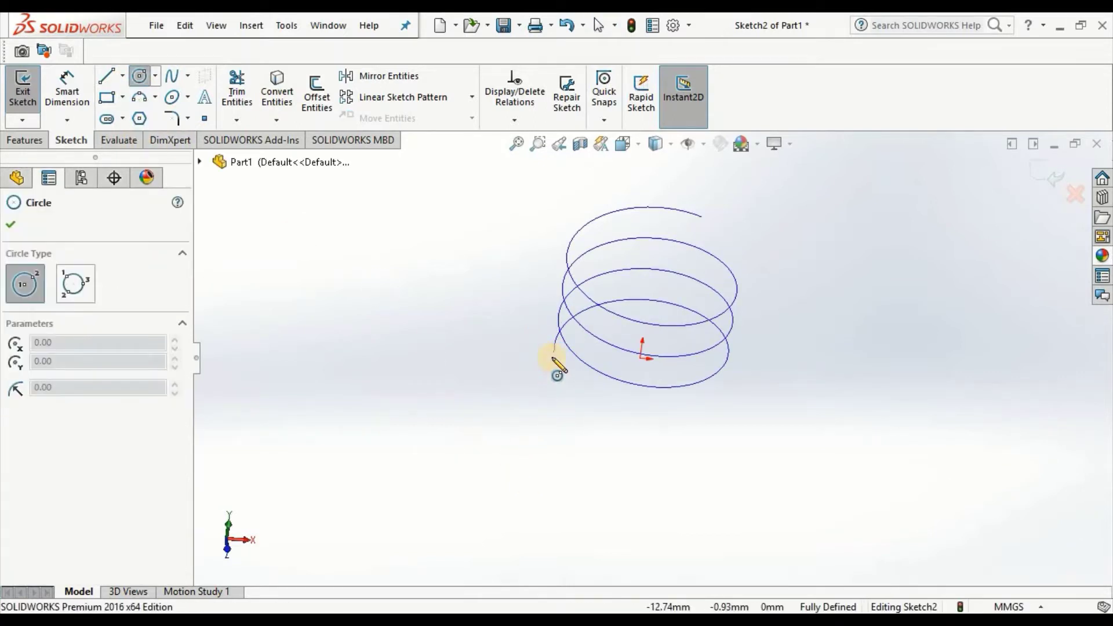
left_click_drag(552, 352, 589, 355)
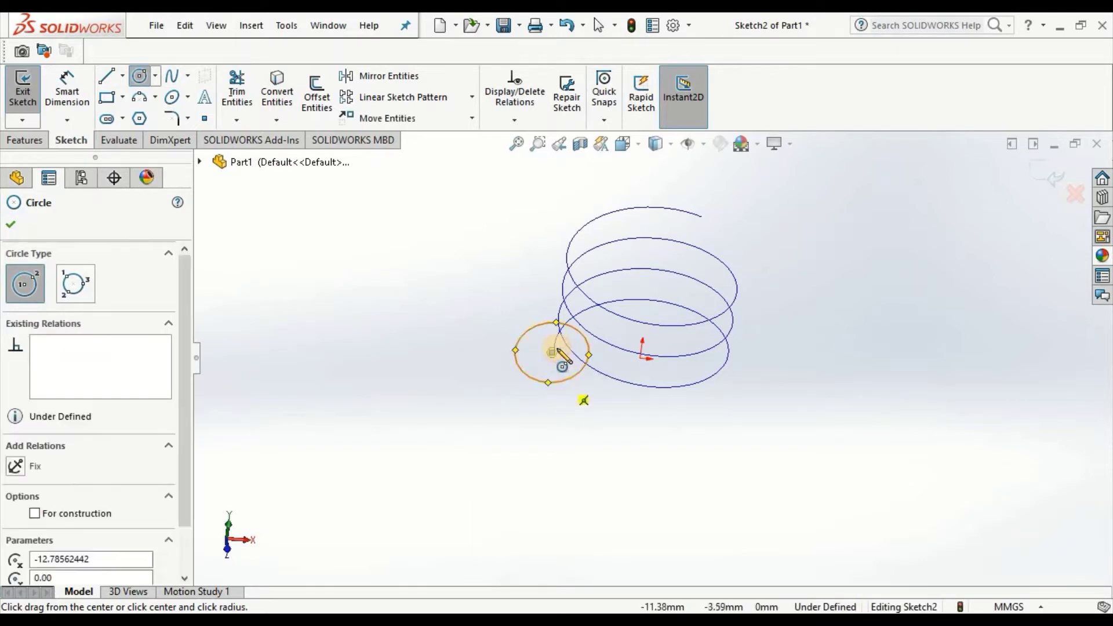
left_click(134, 84)
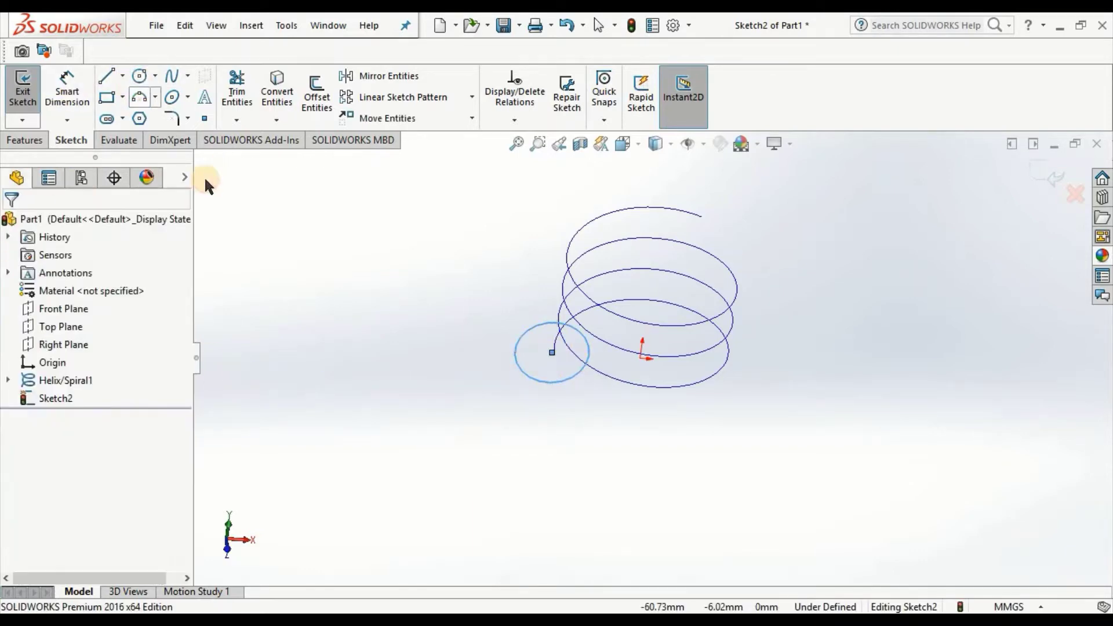
left_click(550, 351)
left_click(555, 346, "ctrl")
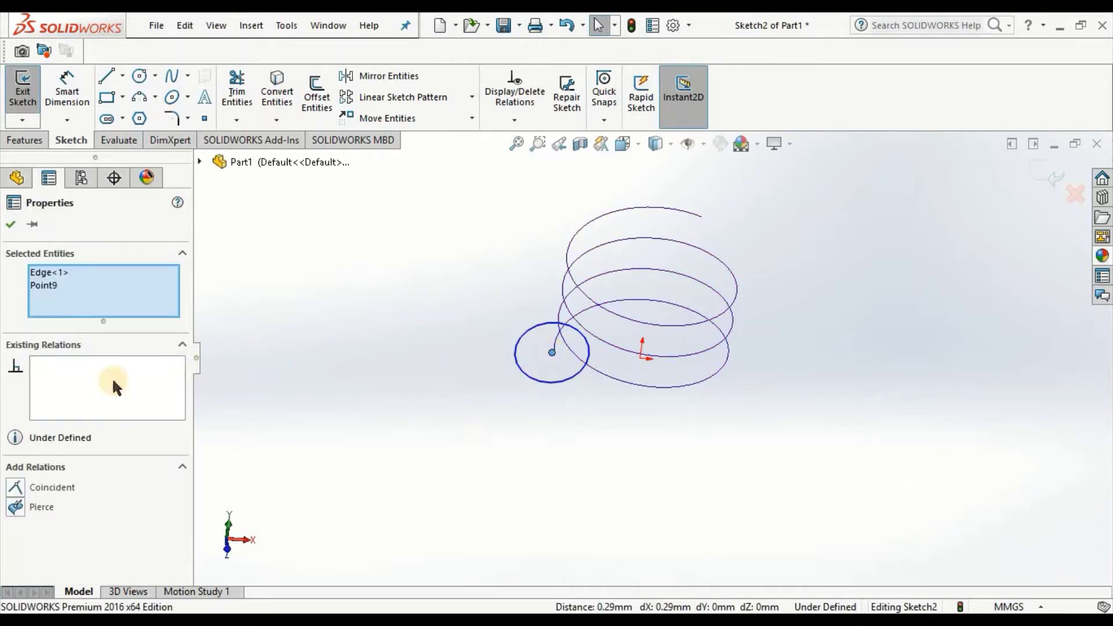
left_click(43, 509)
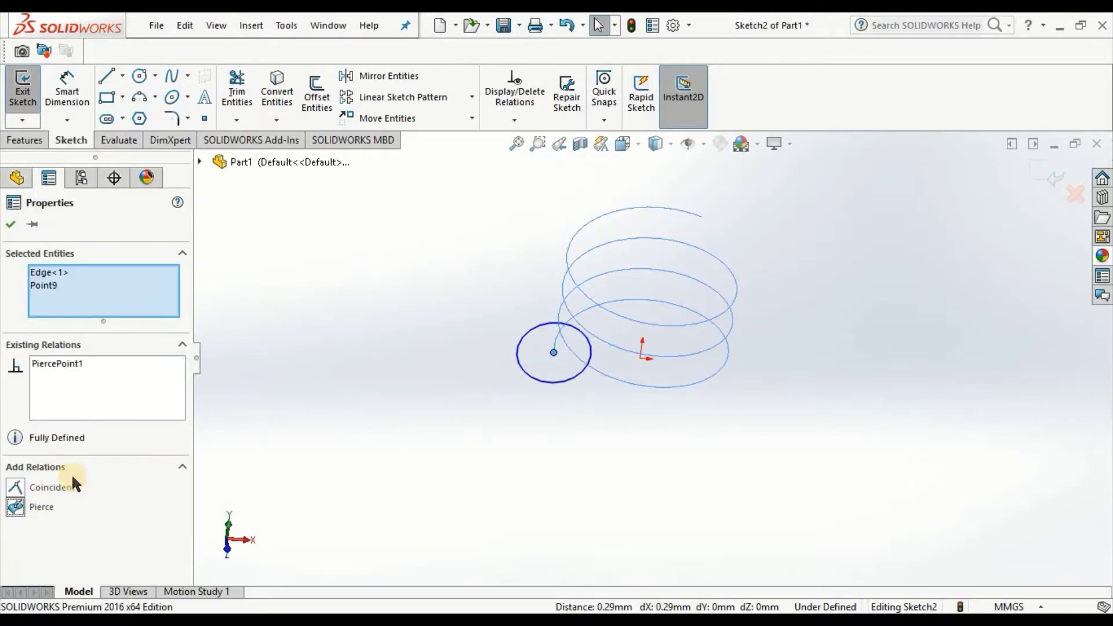
left_click(11, 224)
- Dimension the new profile circle to 5 mm diameter
left_click(66, 93)
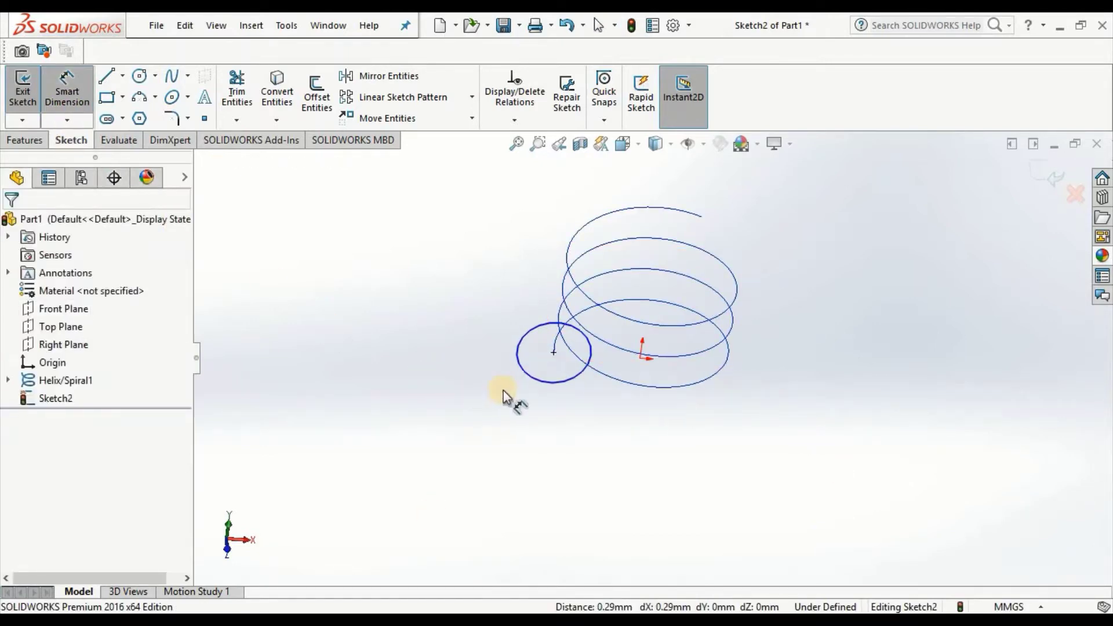
left_click(526, 369)
left_click(385, 374)
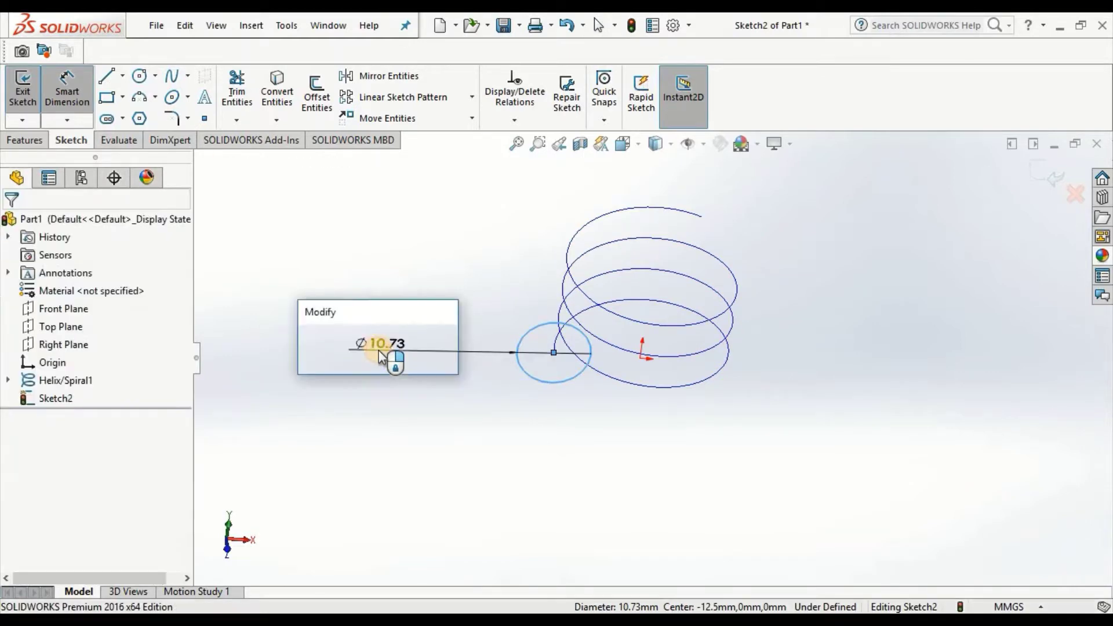
type("5")
key("Return")
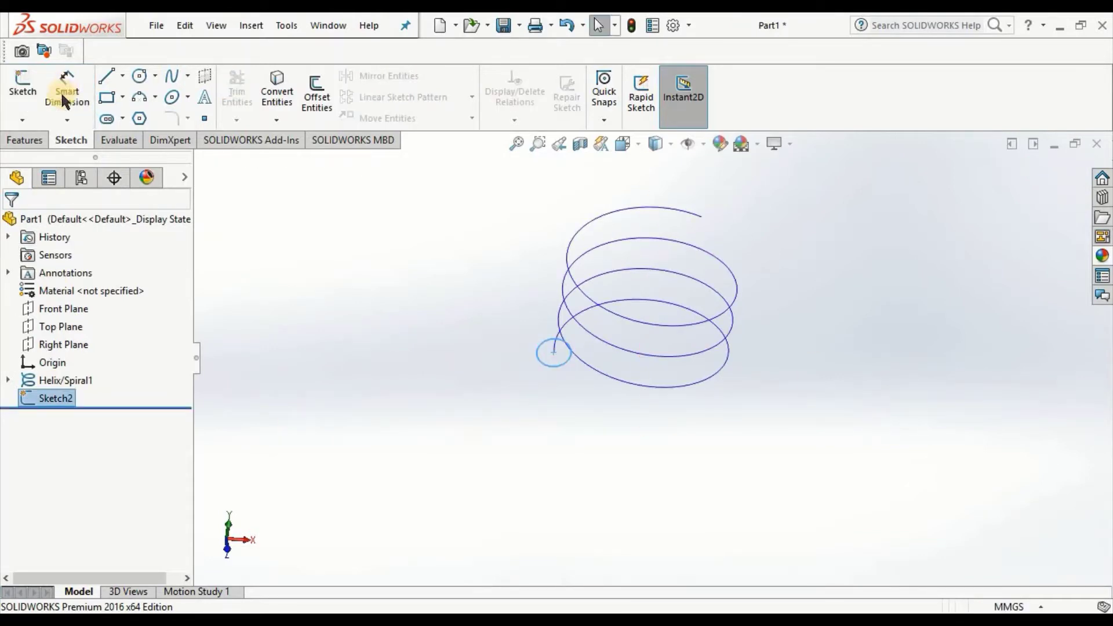
left_click(14, 138)
- Sweep the 5 mm circle along the helix, then select the spring's end face
left_click(156, 76)
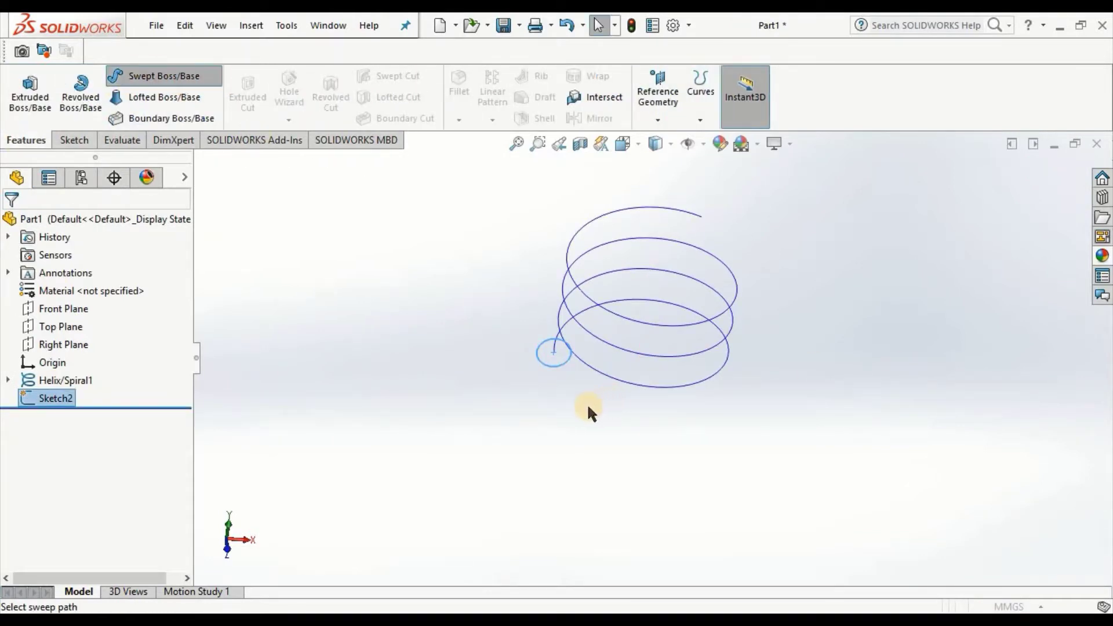
left_click(566, 325)
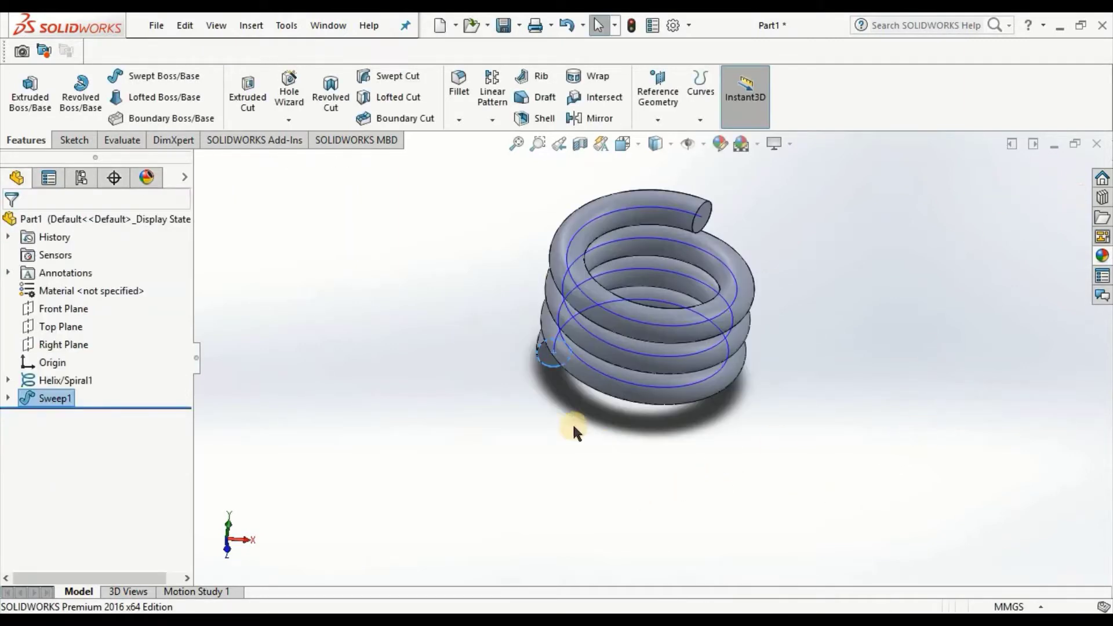
left_click(542, 376)
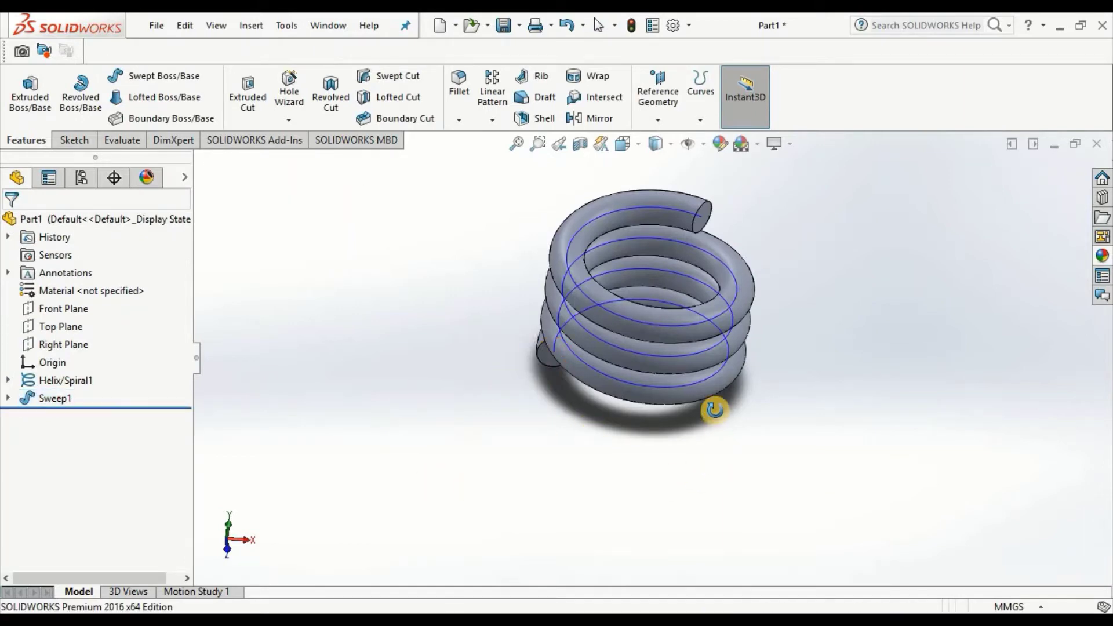
middle_click_drag(713, 405, 698, 377)
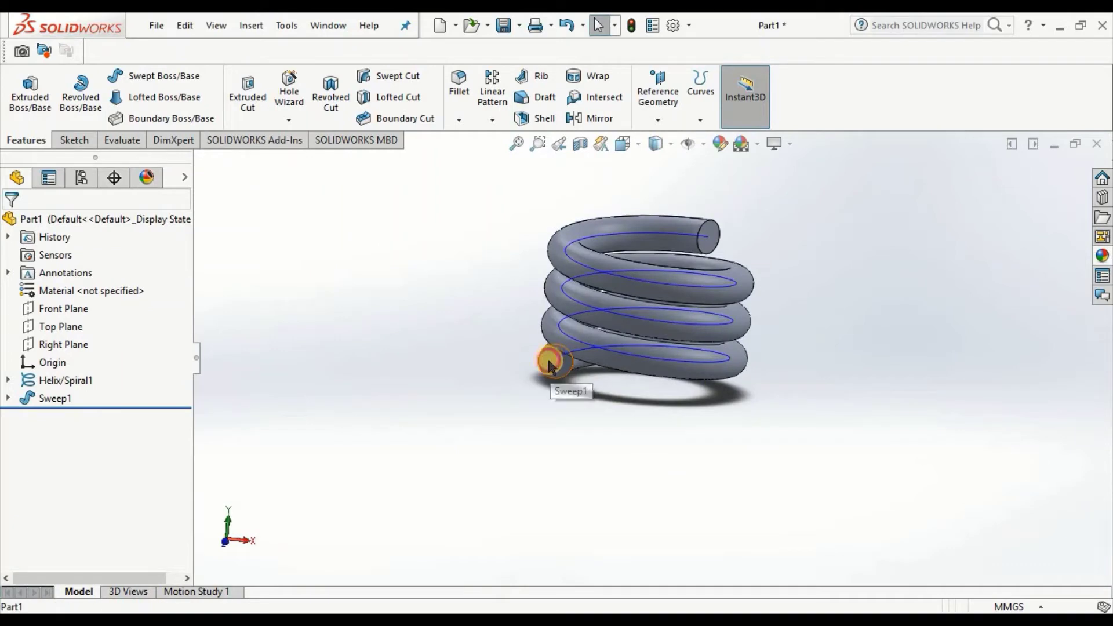
left_click(552, 363)
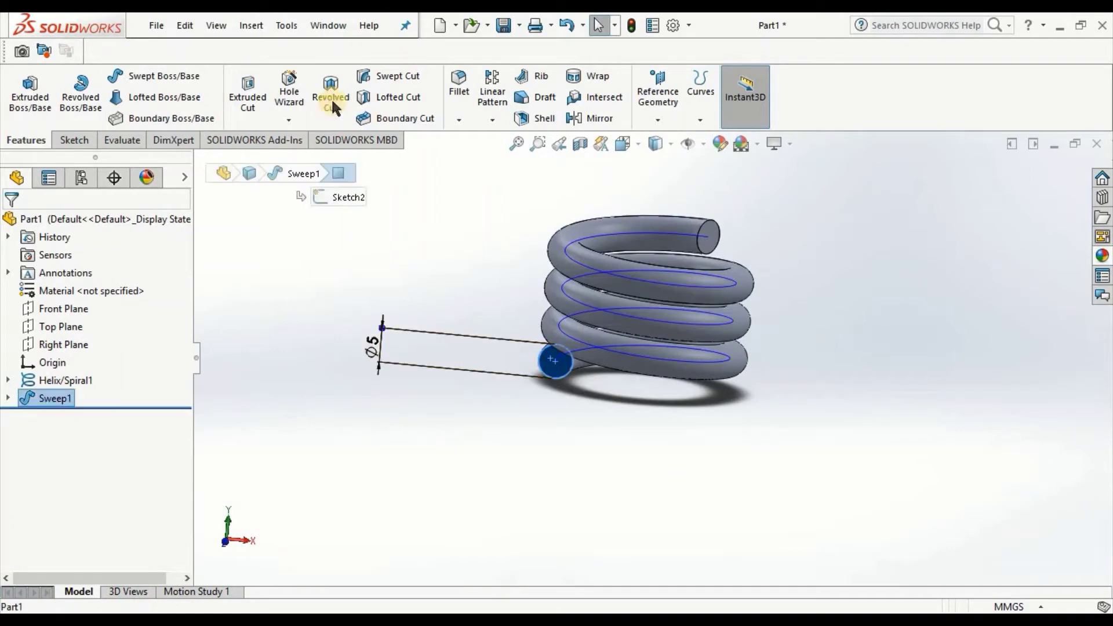
- Sketch on the spring's end face by converting its circular edge
left_click(62, 144)
left_click(31, 79)
left_click(555, 388)
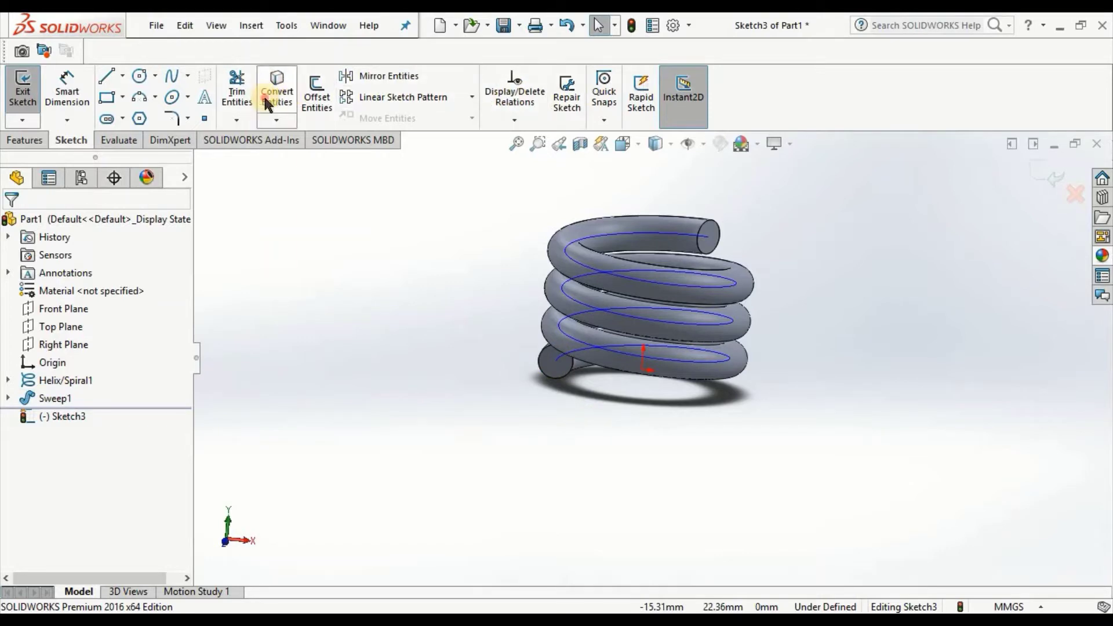
left_click(267, 105)
left_click(570, 372)
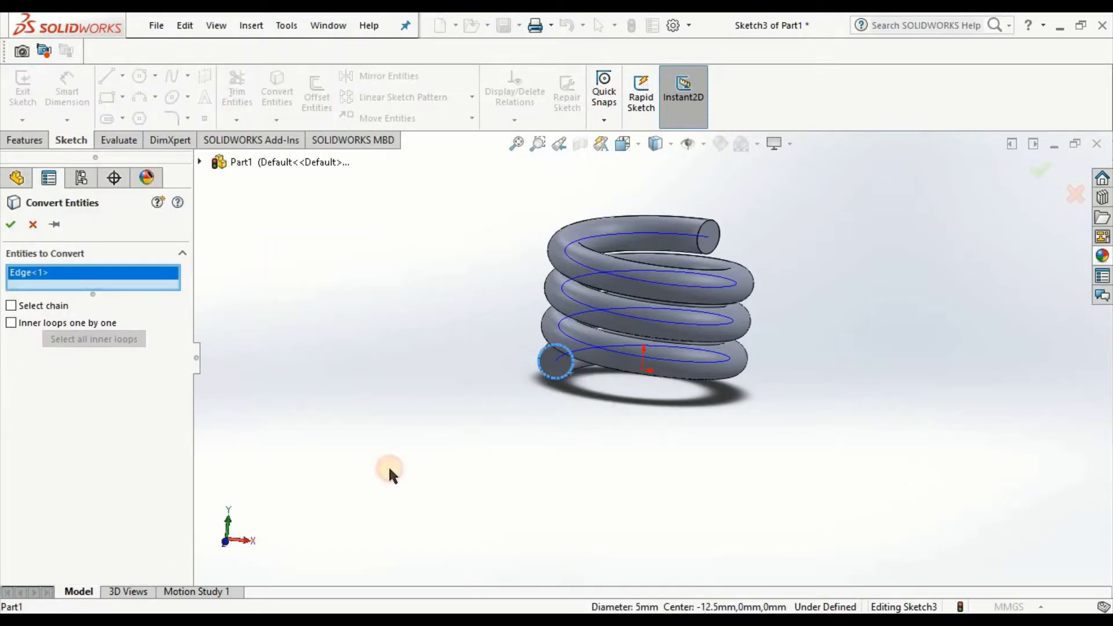
left_click(11, 225)
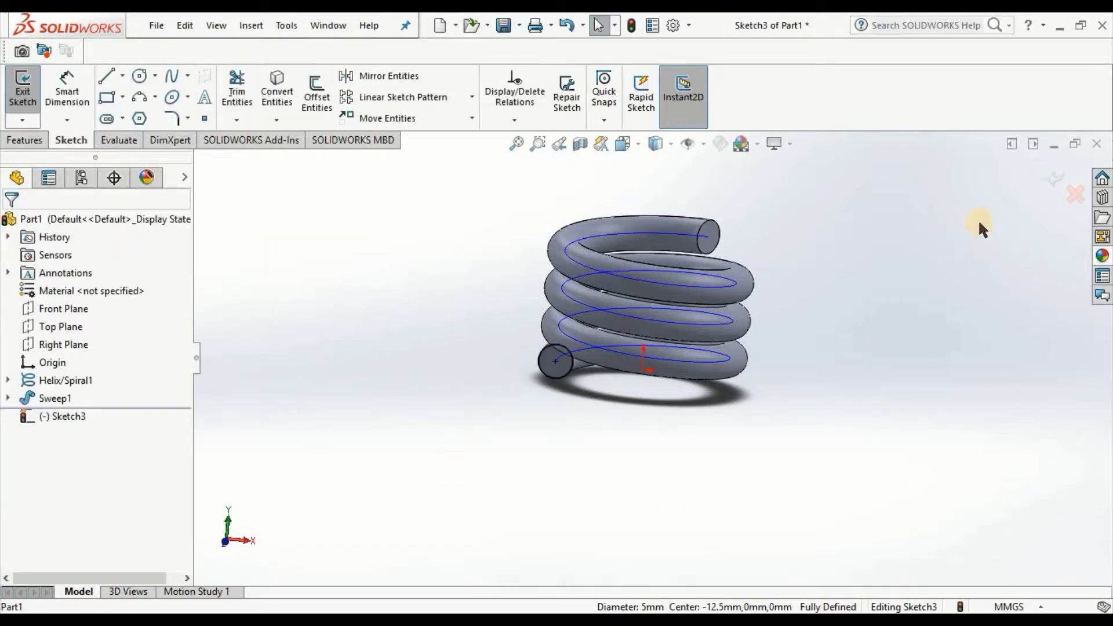
left_click(1032, 174)
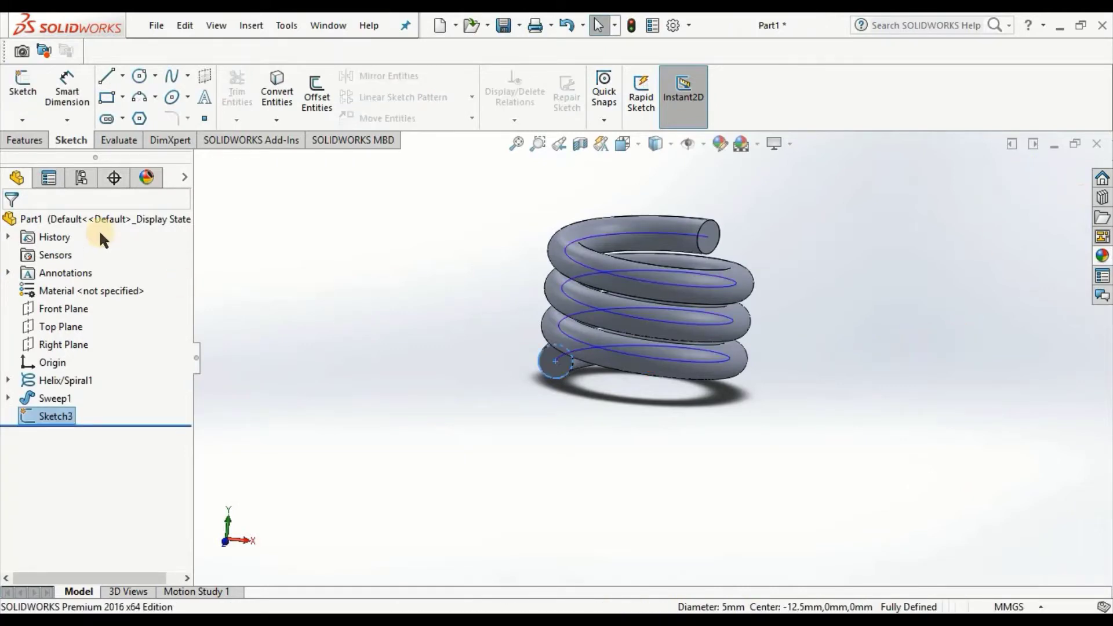
- Extrude the end-face circle into a 65 mm straight rod
left_click(26, 141)
left_click(38, 94)
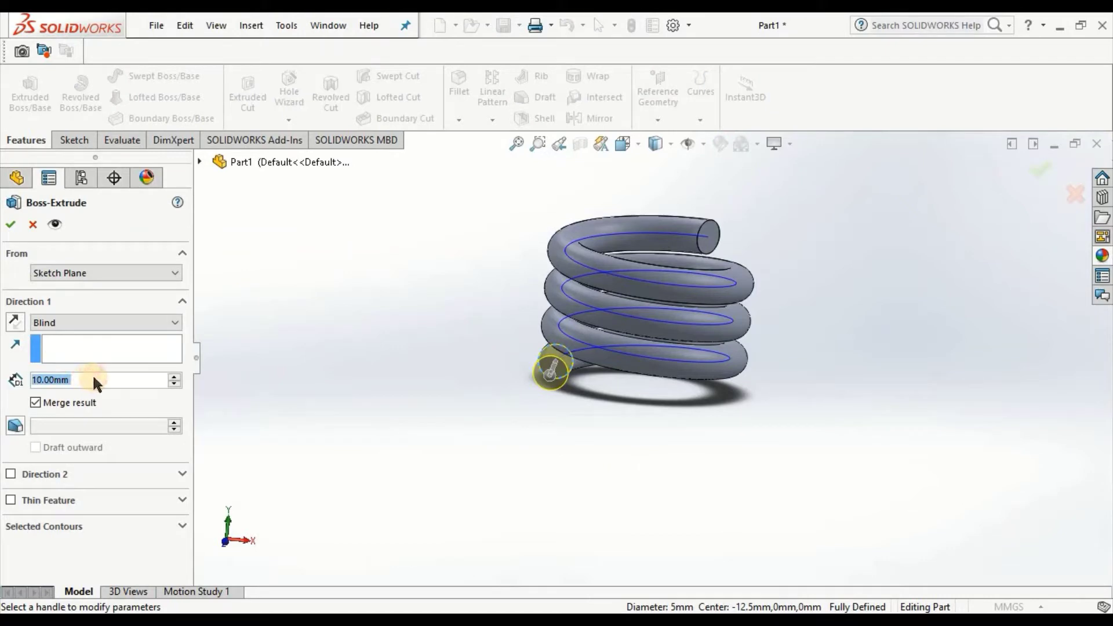
type("60")
key("Return")
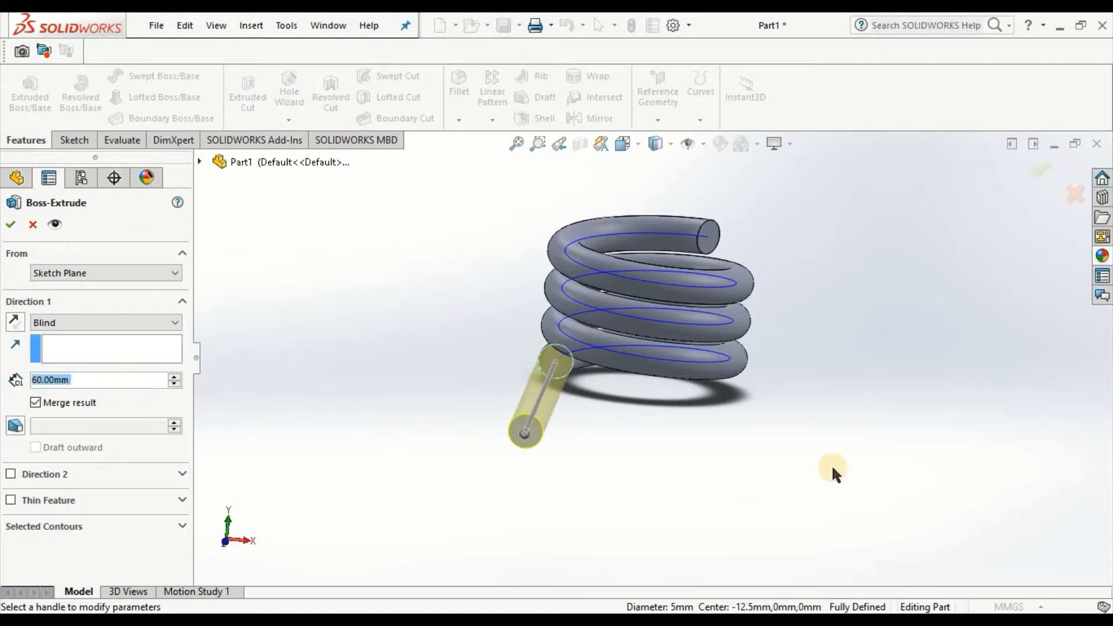
mouse_move(833, 472)
middle_mouse_down()
mouse_move(721, 428)
mouse_move(743, 449)
middle_mouse_up()
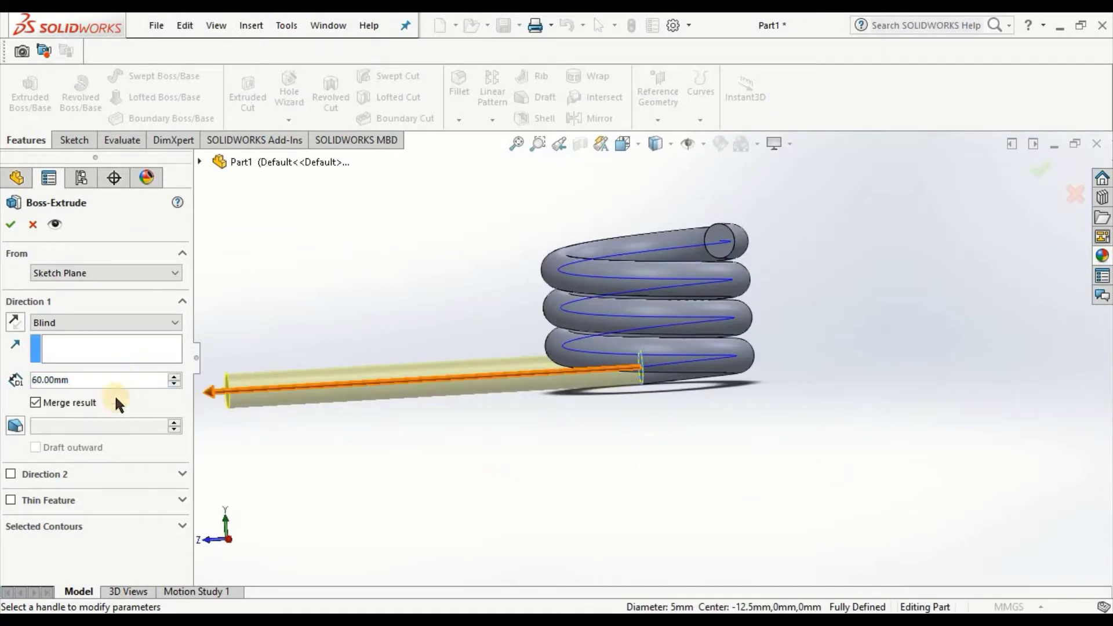
double_click(95, 381)
type("65")
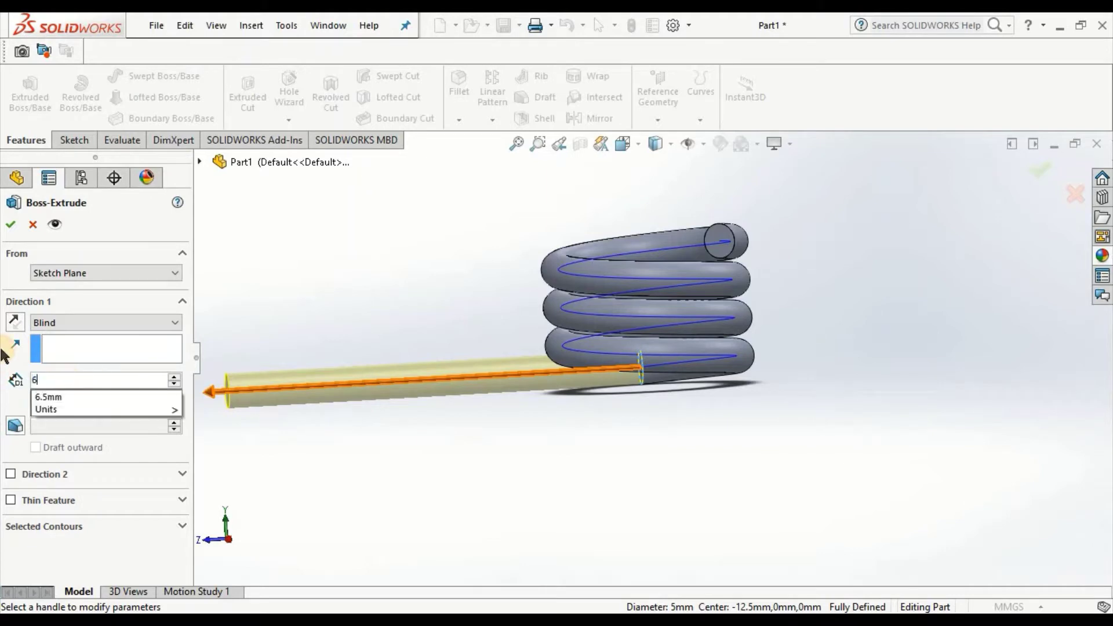
key("Return")
left_click(1041, 170)
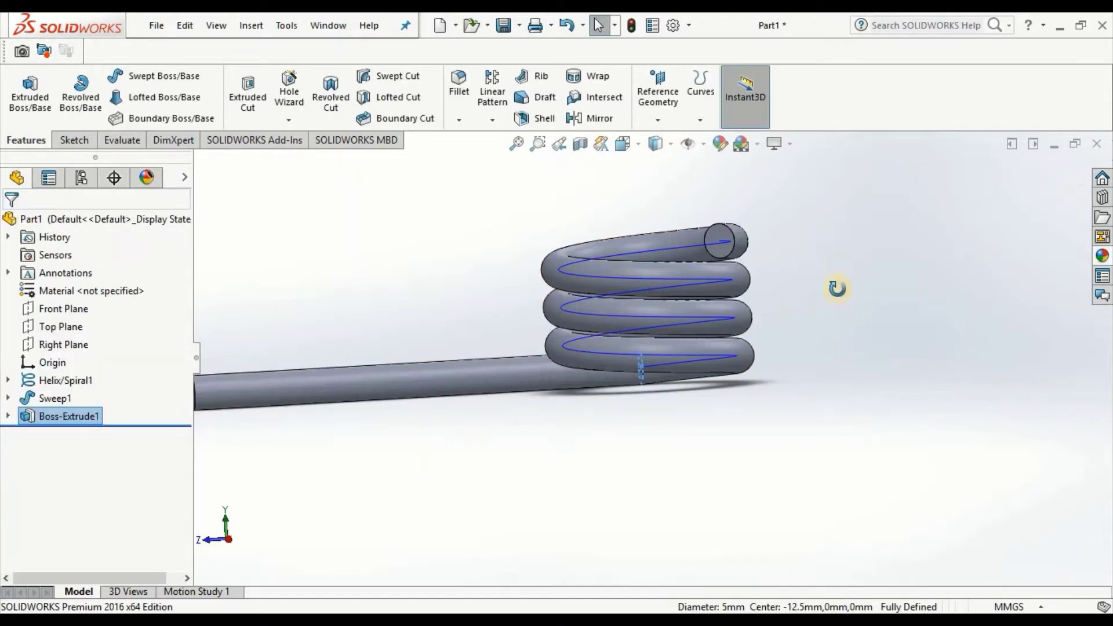
middle_click_drag(835, 288, 835, 371)
- Sketch on the spring's other end face by converting its circular edge
left_click(713, 268)
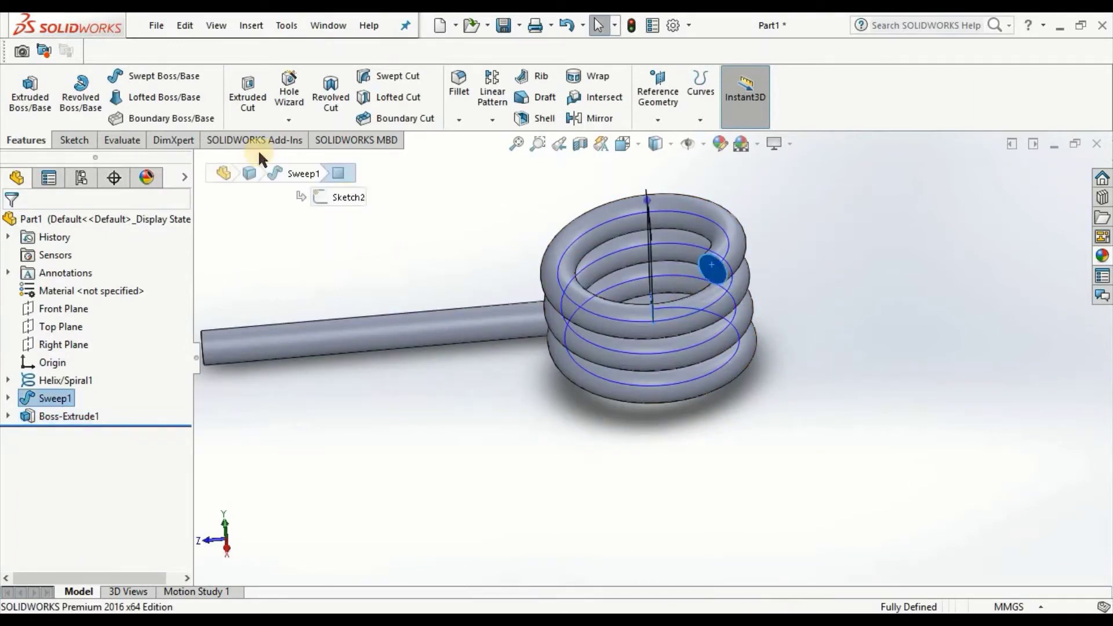
left_click(72, 138)
left_click(30, 96)
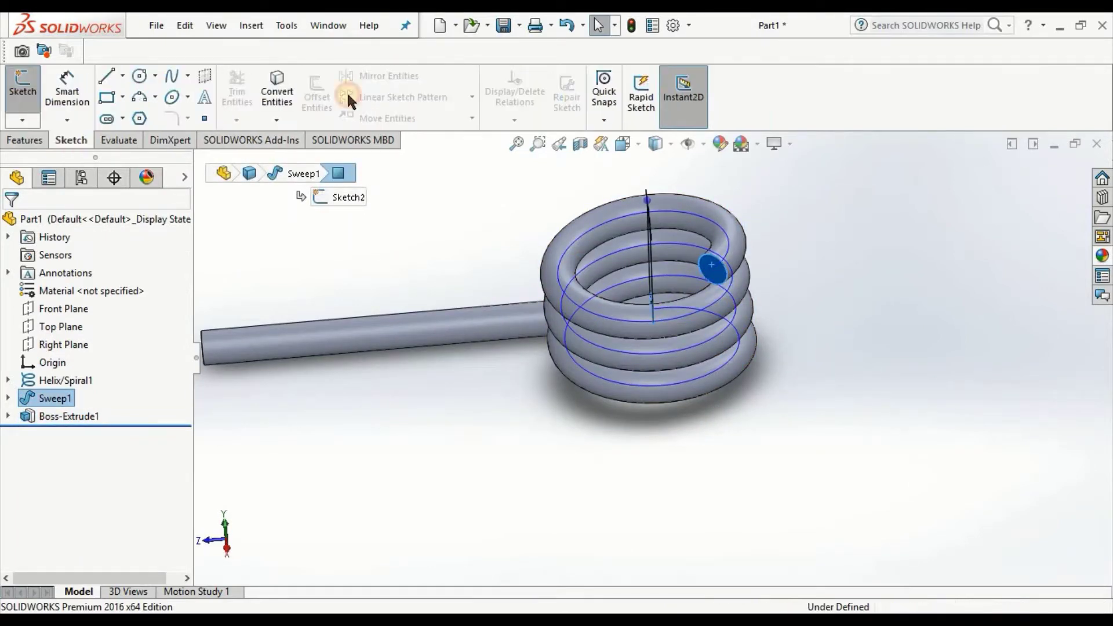
left_click(278, 82)
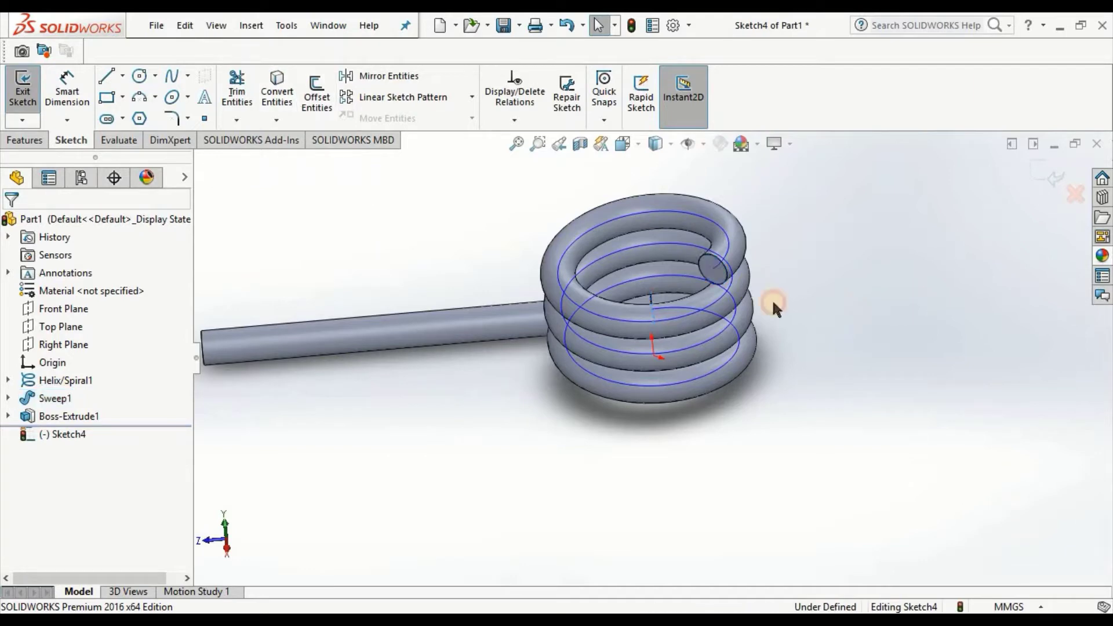
left_click(729, 271)
right_click(378, 355)
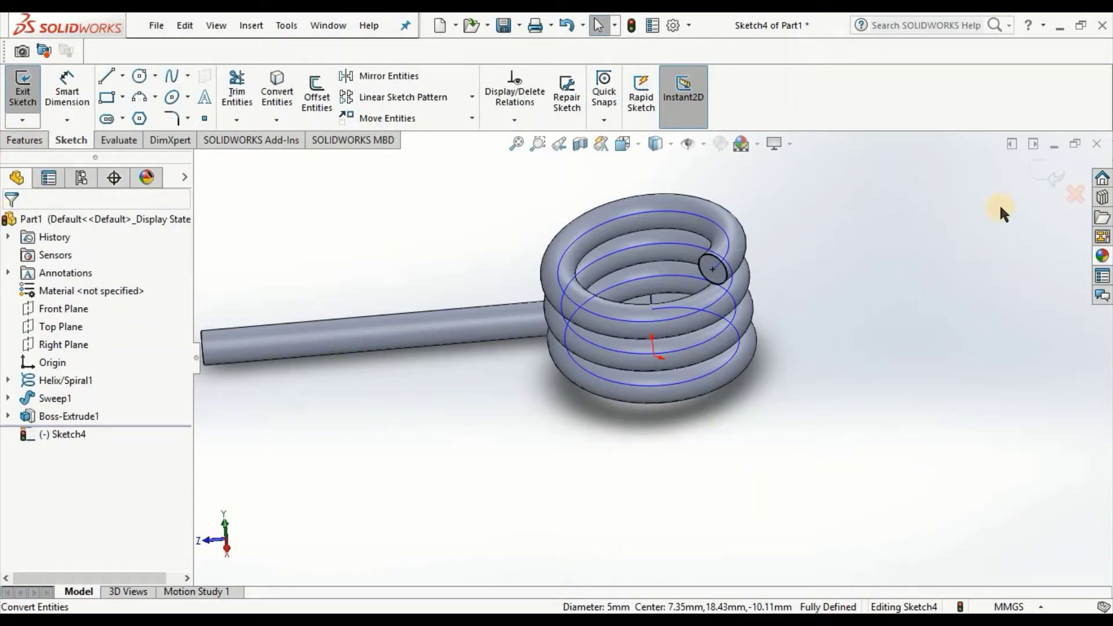
left_click(1048, 149)
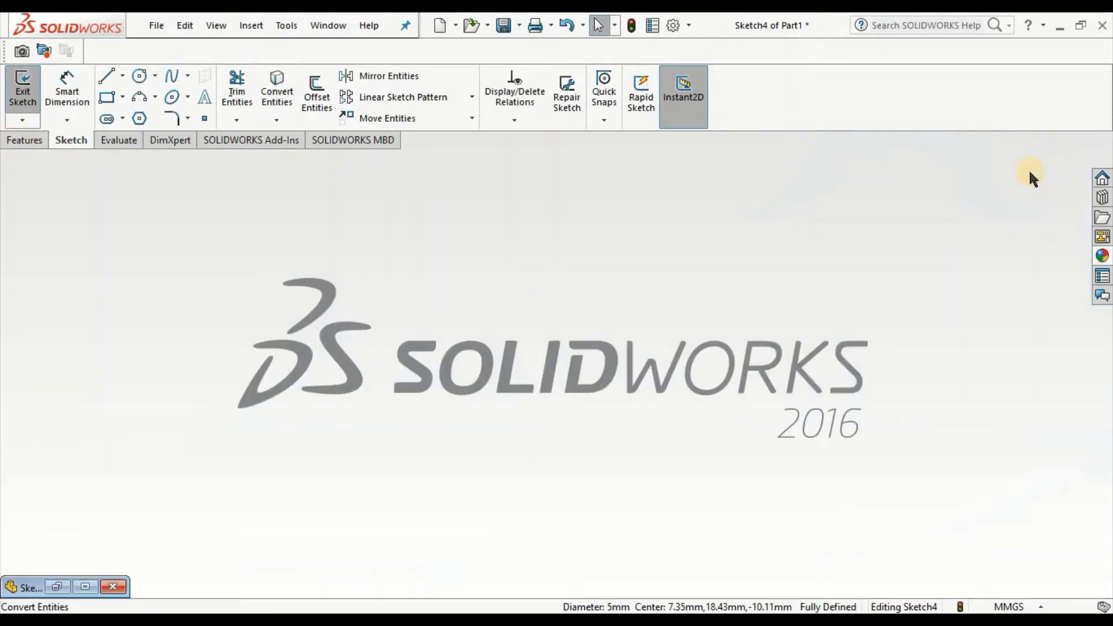
left_click(60, 588)
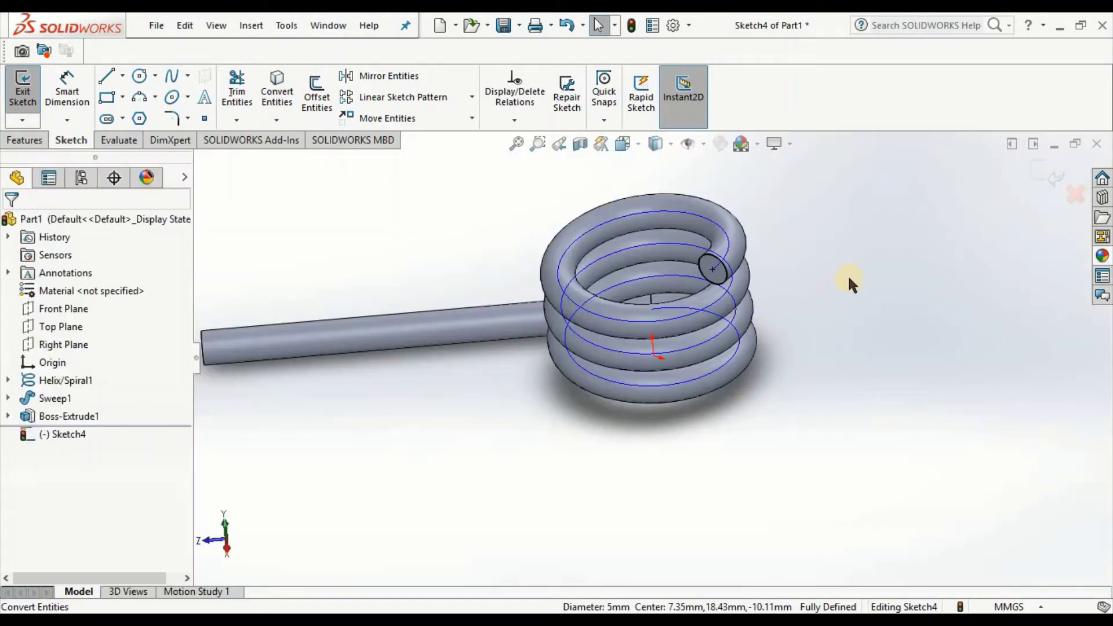
left_click(1038, 174)
- Extrude the converted circle into a second 65 mm leg
mouse_move(869, 482)
middle_mouse_down()
mouse_move(812, 418)
mouse_move(852, 435)
mouse_move(916, 514)
mouse_move(1038, 402)
mouse_move(1056, 494)
mouse_move(835, 517)
mouse_move(852, 539)
mouse_move(51, 161)
middle_mouse_up()
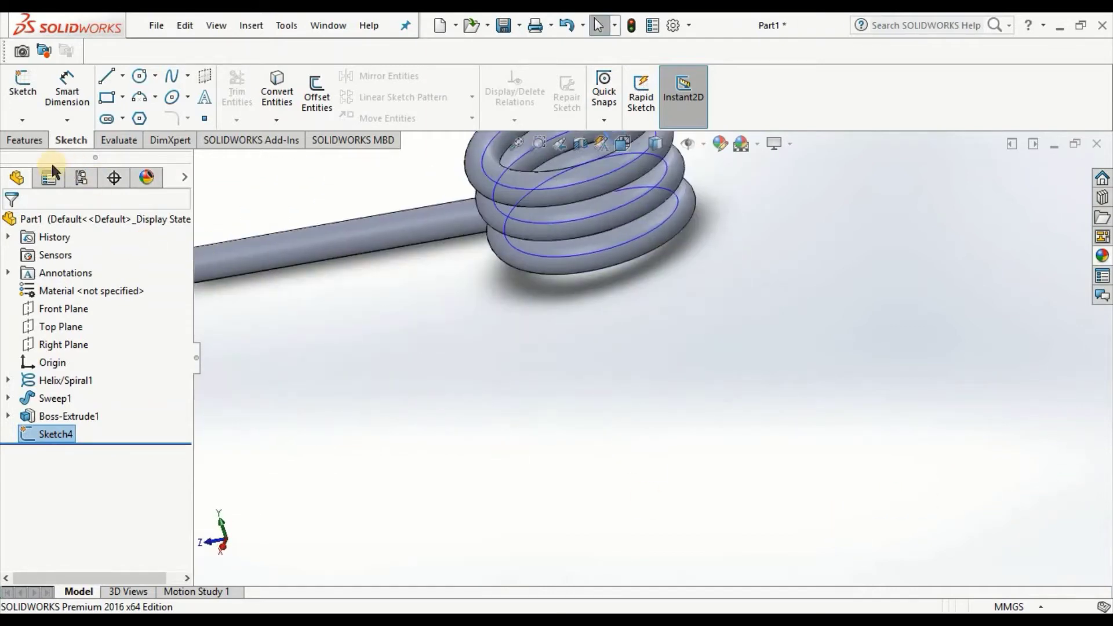
left_click(24, 140)
left_click(26, 88)
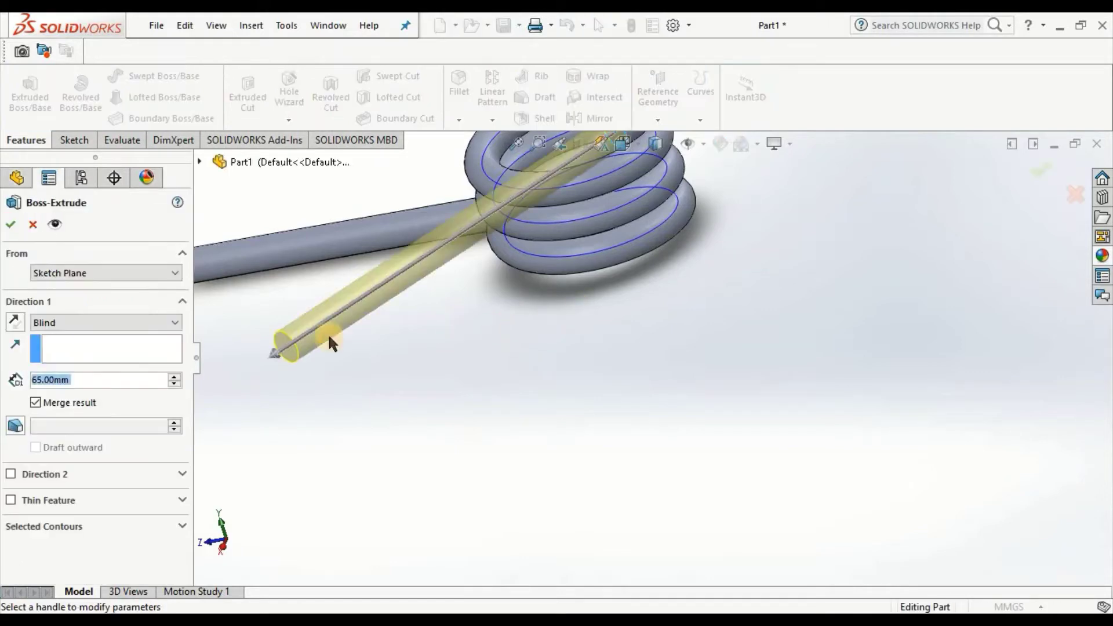
left_click(1035, 170)
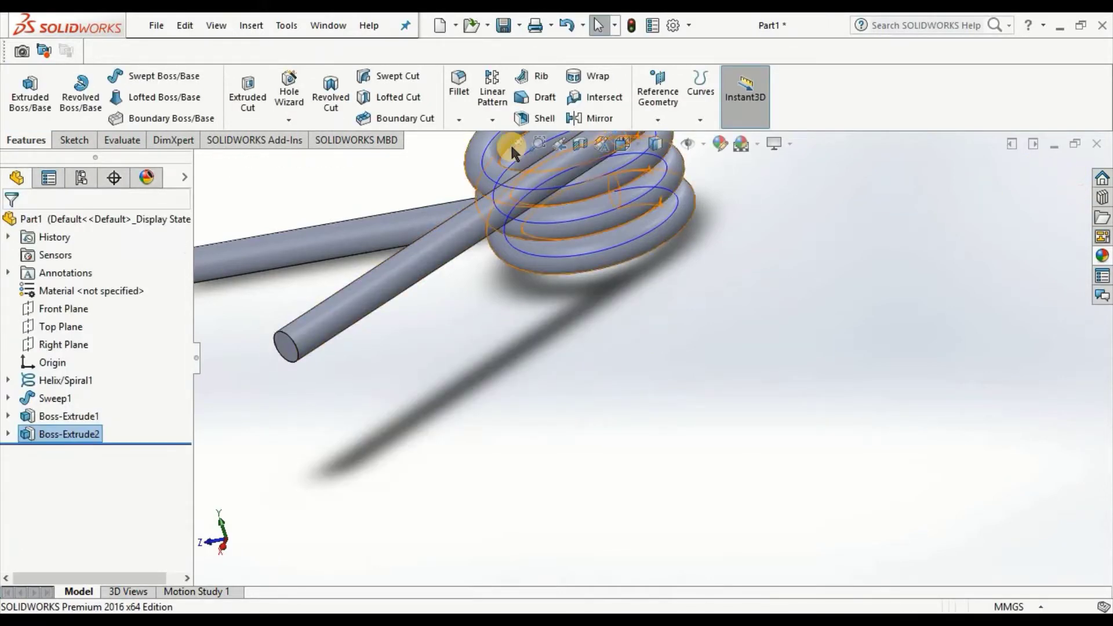
left_click(516, 143)
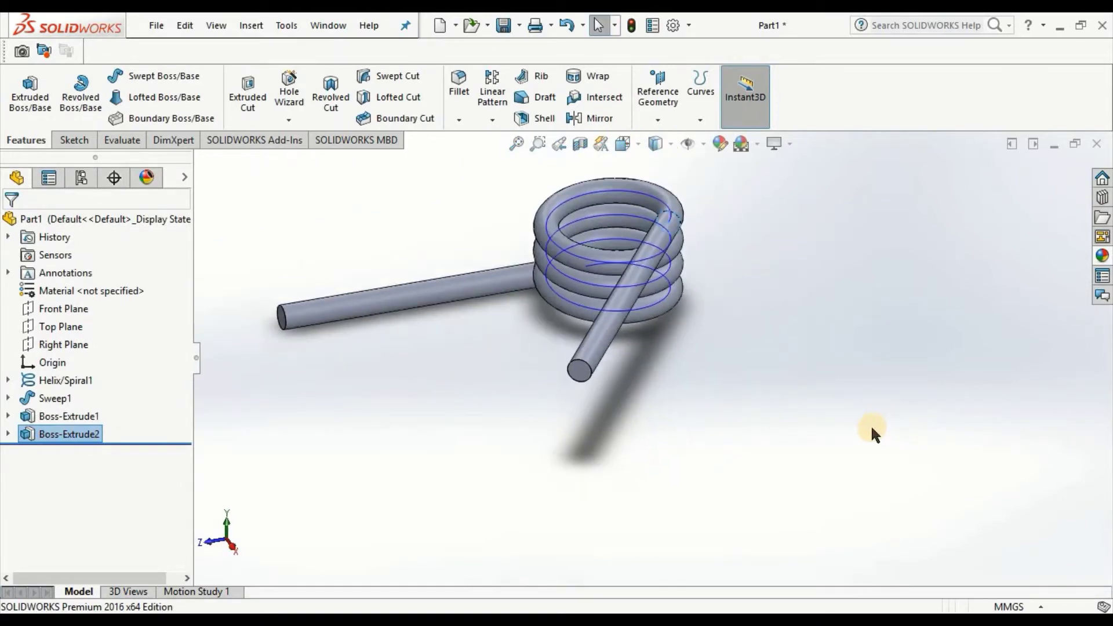
- Select the Top Plane and show temporary axes along the spring legs
left_click(516, 144)
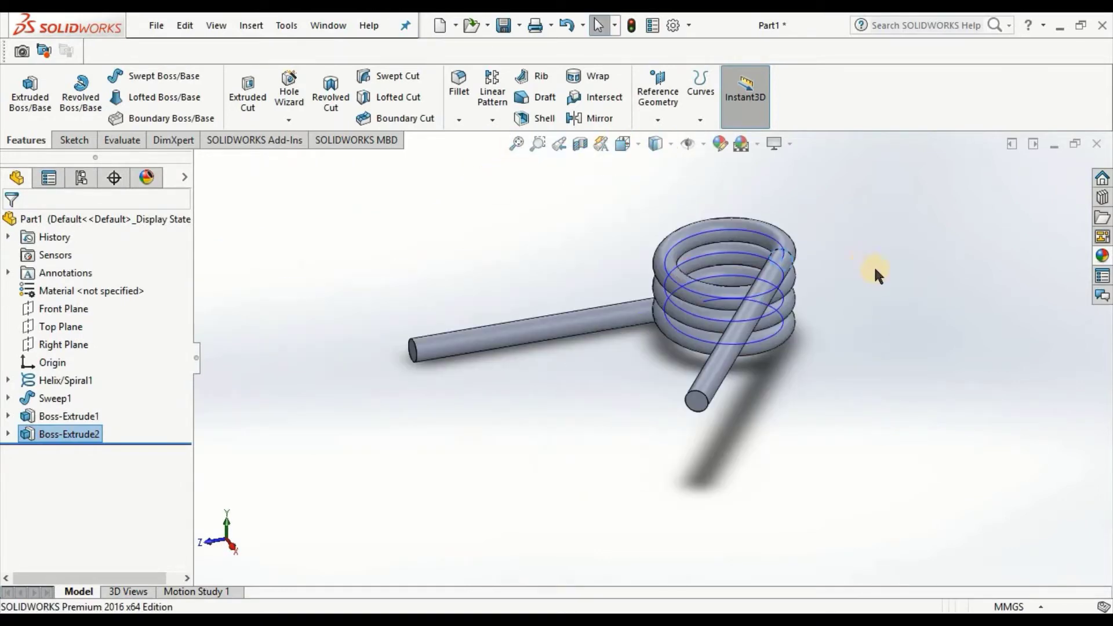
middle_click_drag(911, 367, 858, 377)
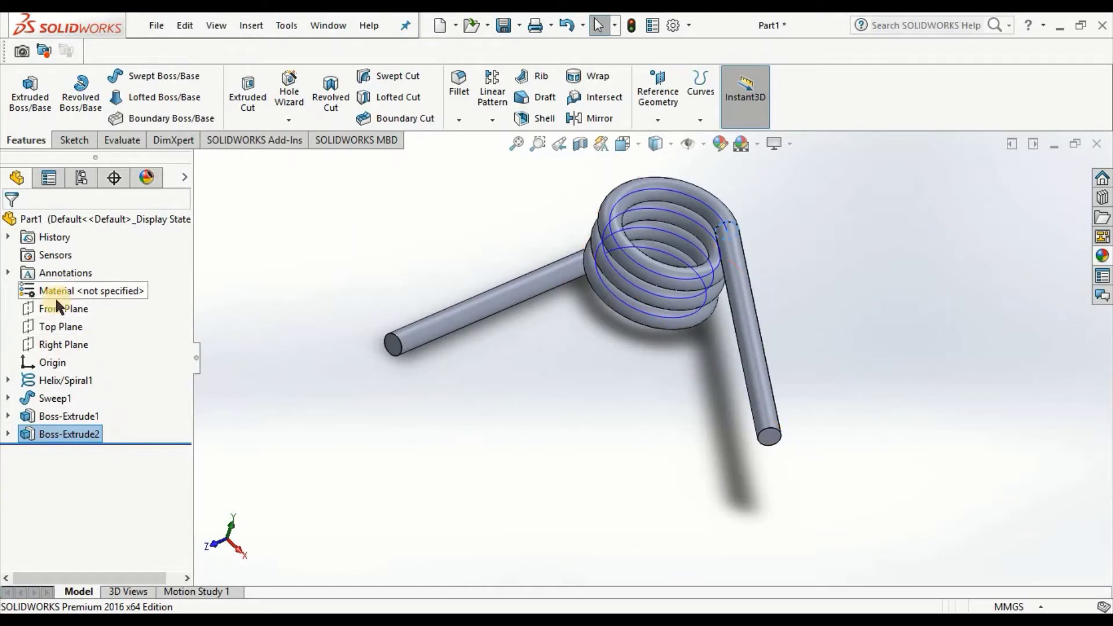
left_click(70, 328)
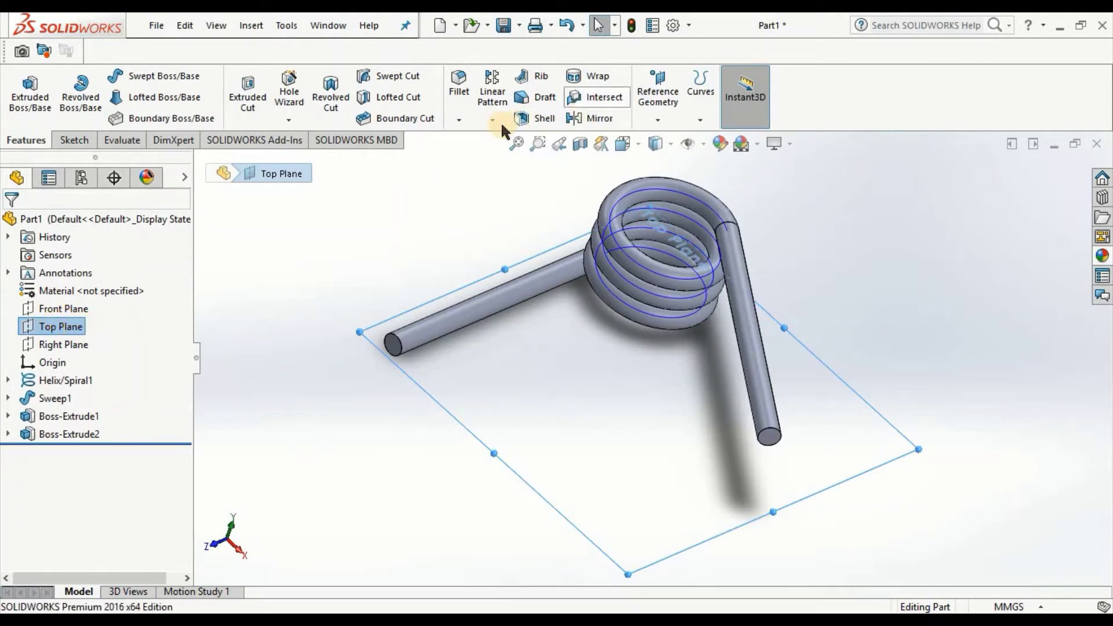
left_click(703, 145)
left_click(711, 192)
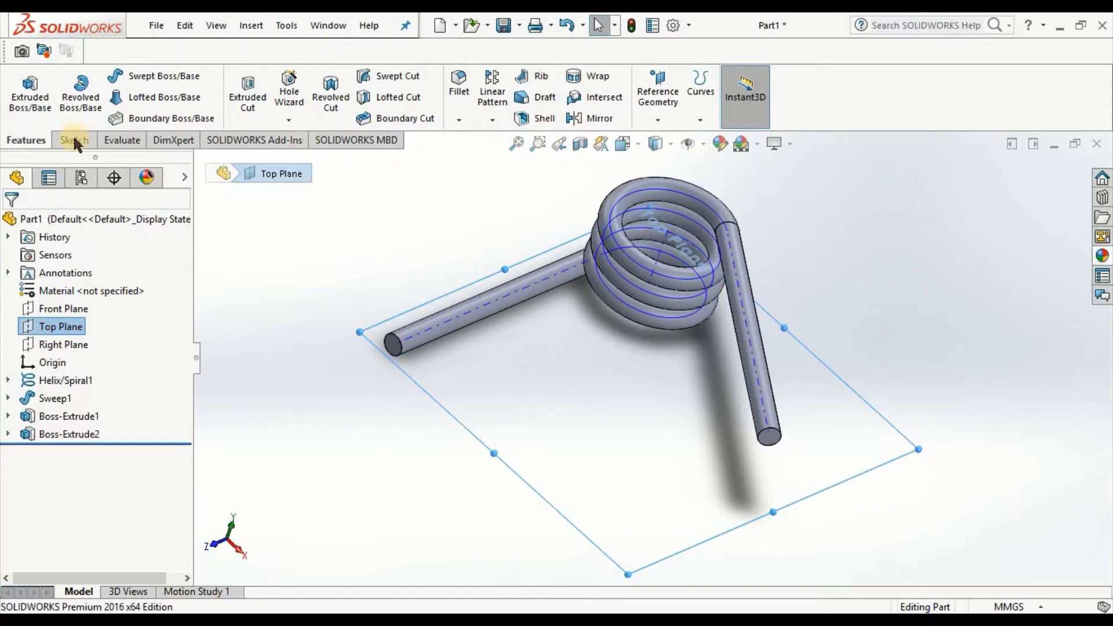
- Create Plane1 parallel to Top Plane through the second leg's axis
left_click(660, 123)
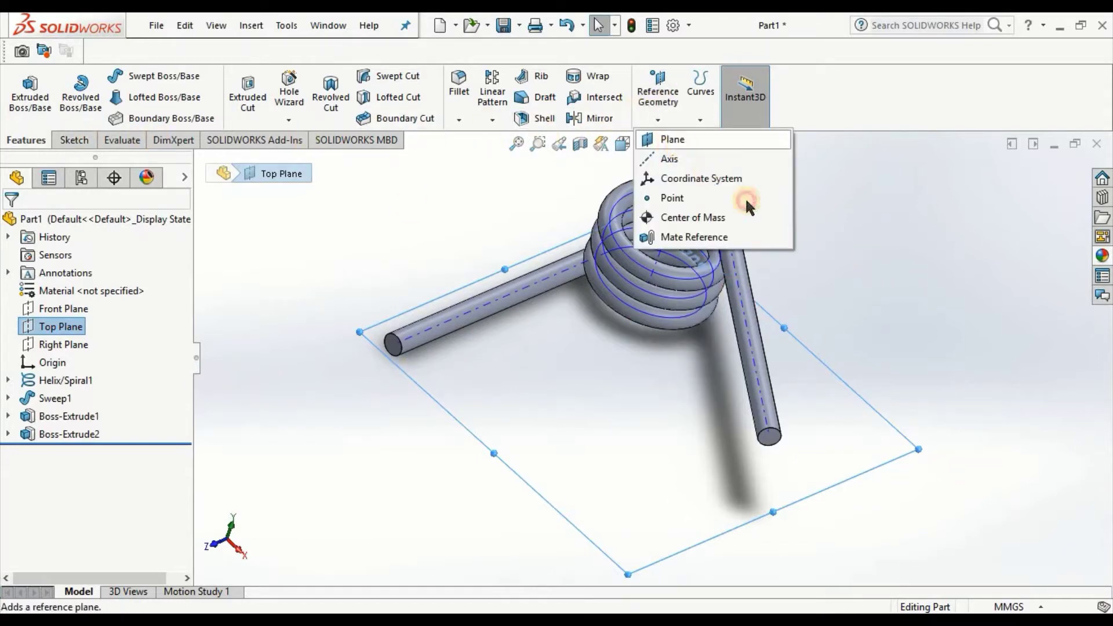
left_click(670, 142)
left_click(754, 349)
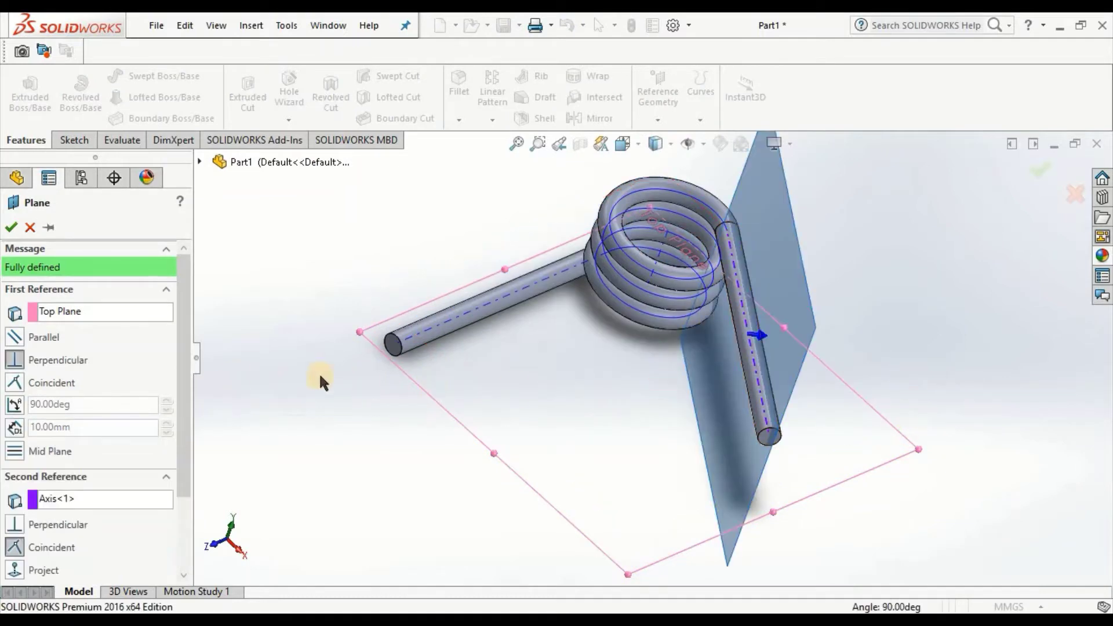
left_click(45, 330)
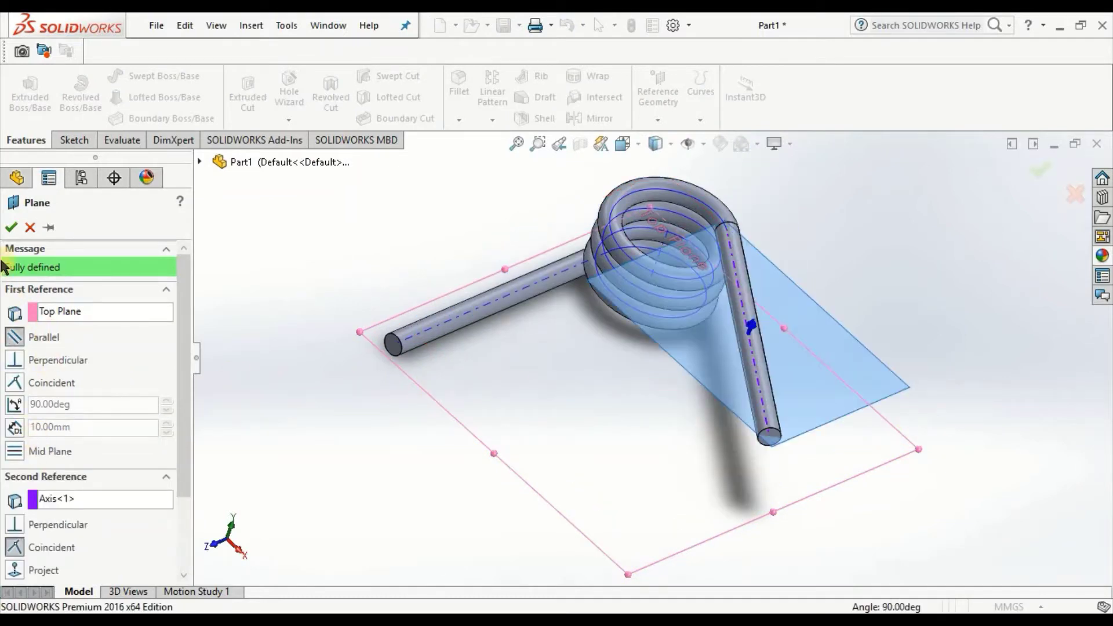
left_click(13, 228)
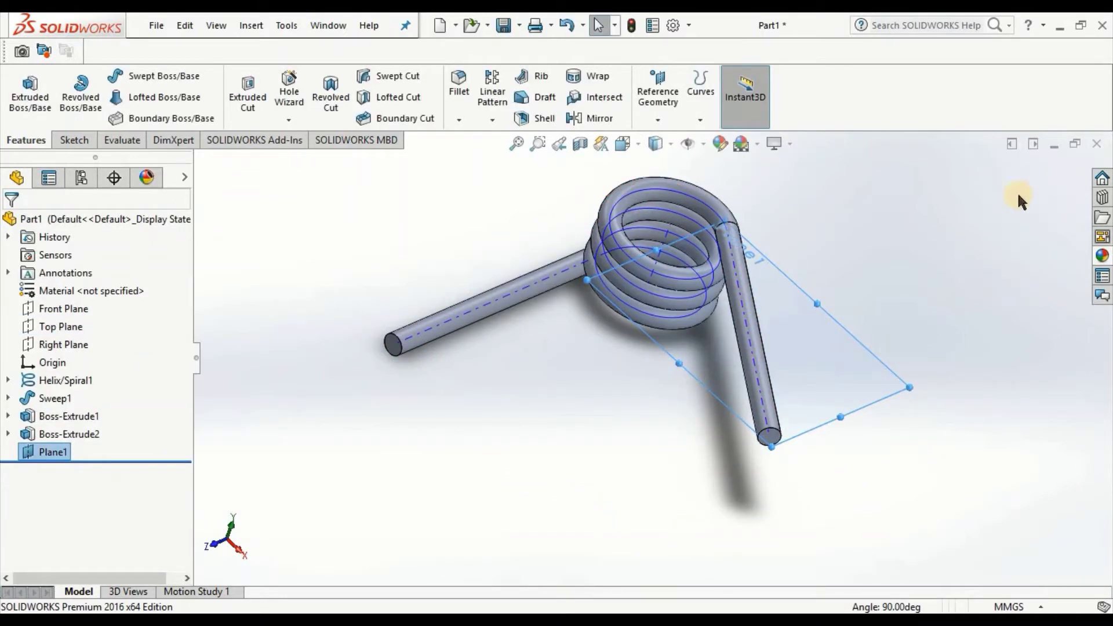
left_click(700, 145)
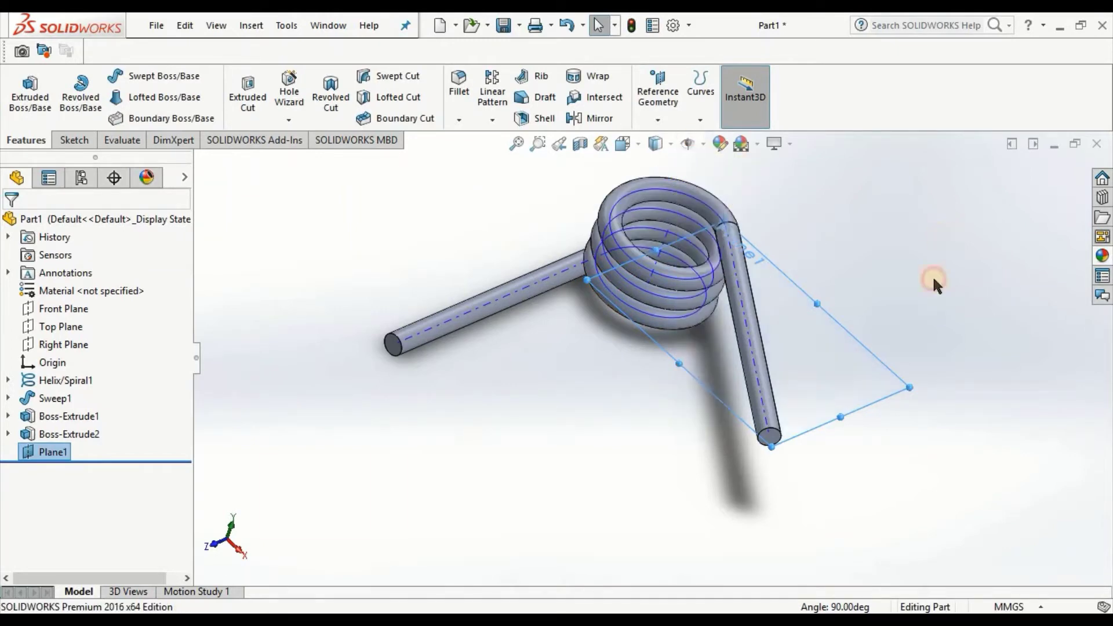
- Orient the view Normal To Plane1 so the spring appears flat
mouse_move(952, 335)
middle_mouse_down()
mouse_move(932, 433)
mouse_move(700, 327)
middle_mouse_up()
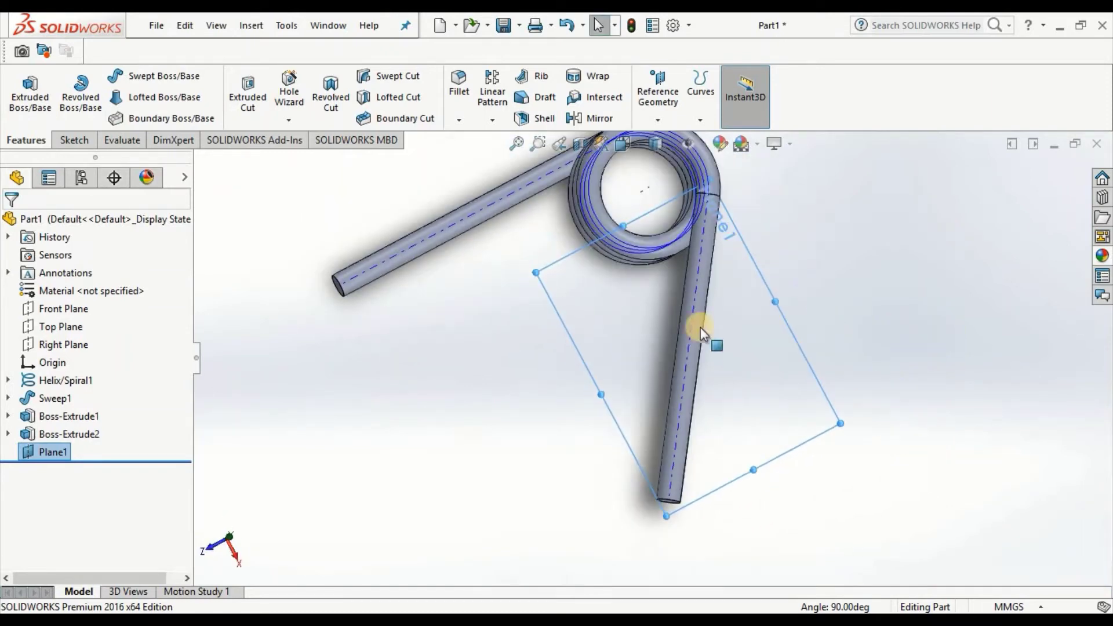
right_click(787, 320)
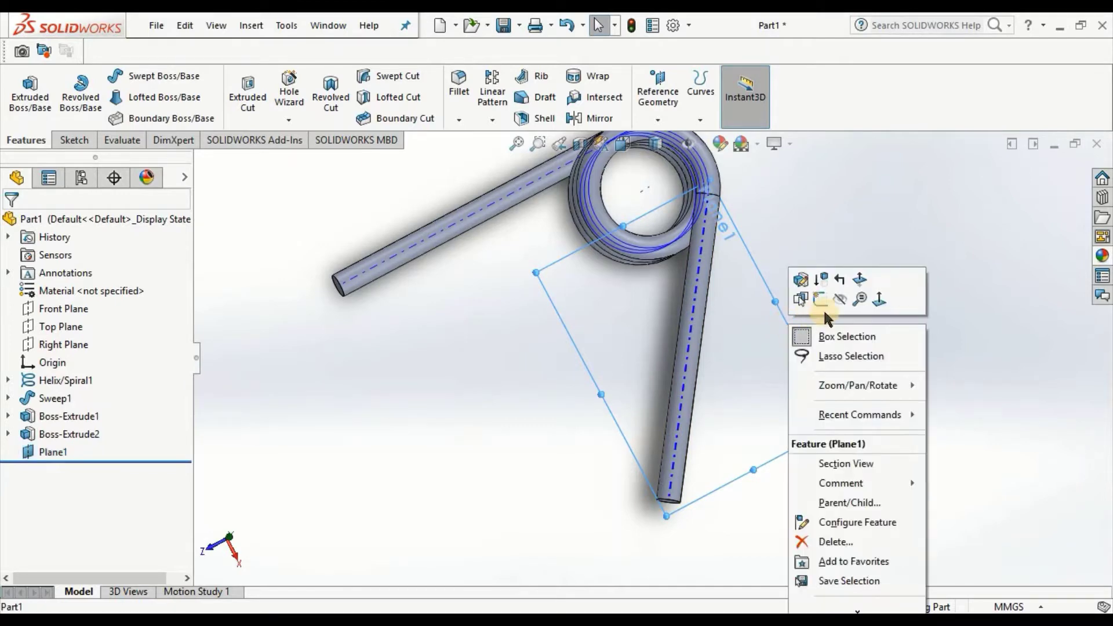
left_click(879, 298)
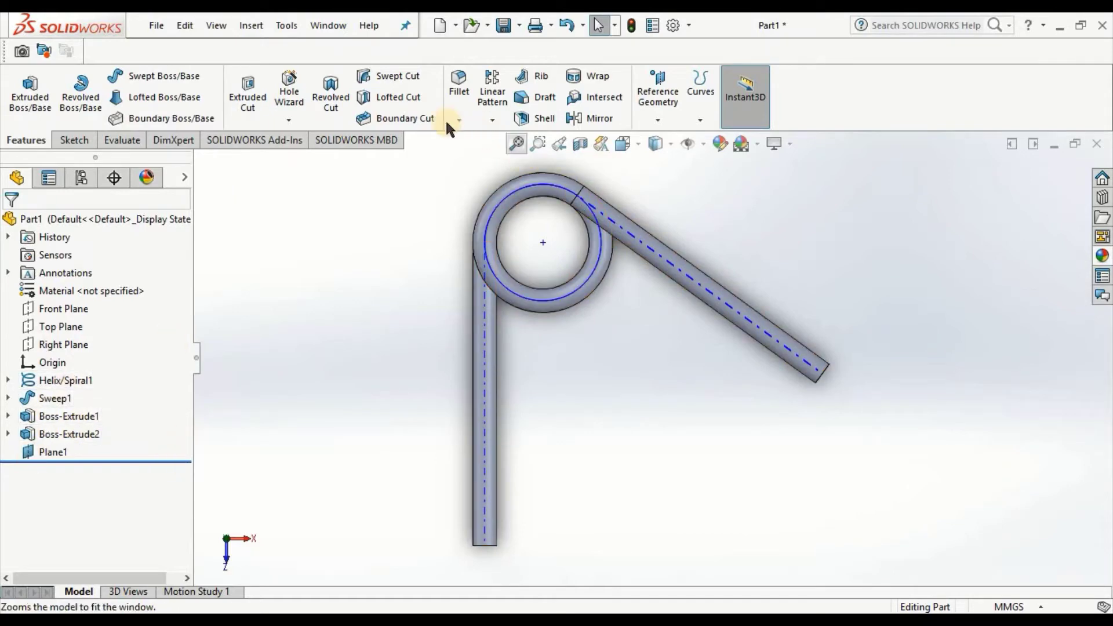
left_click(64, 138)
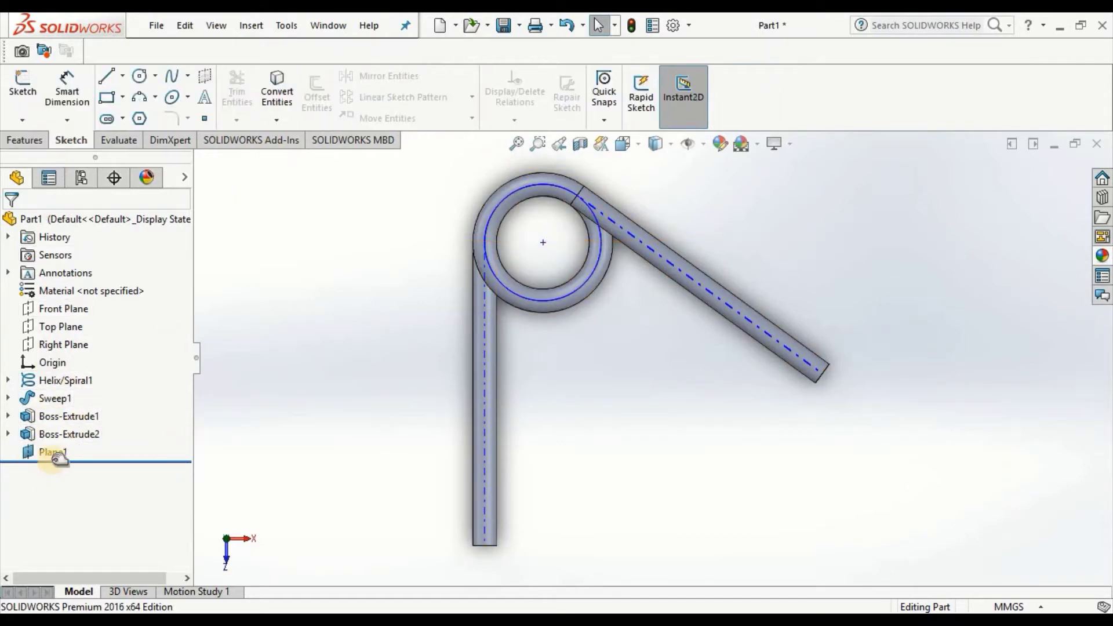
- Start a new sketch on Plane1
left_click(51, 454)
left_click(23, 87)
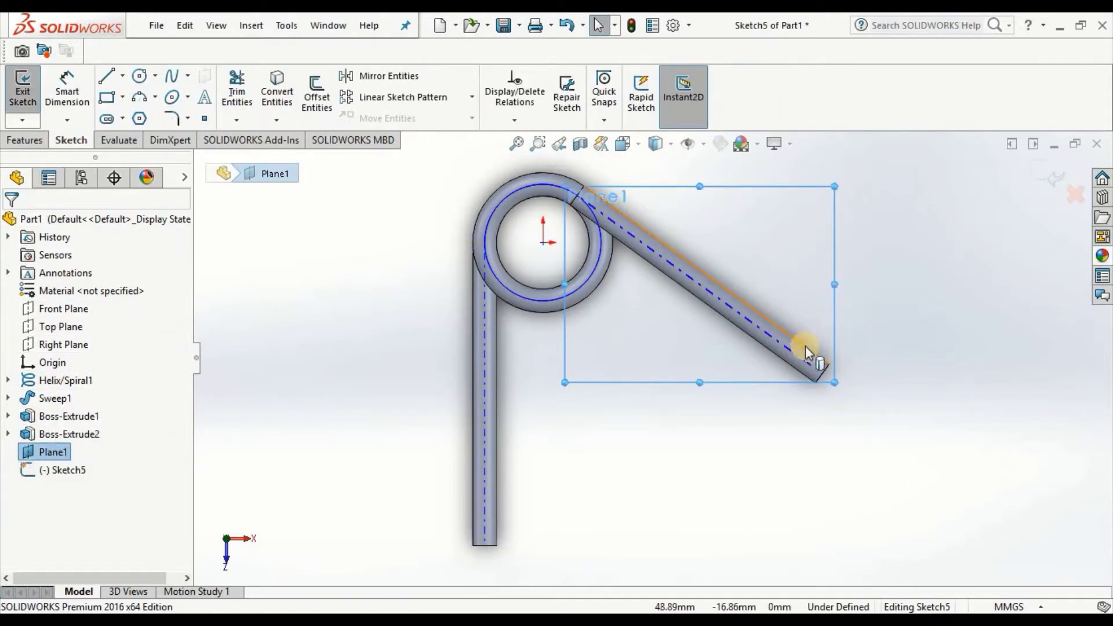
left_click(931, 288)
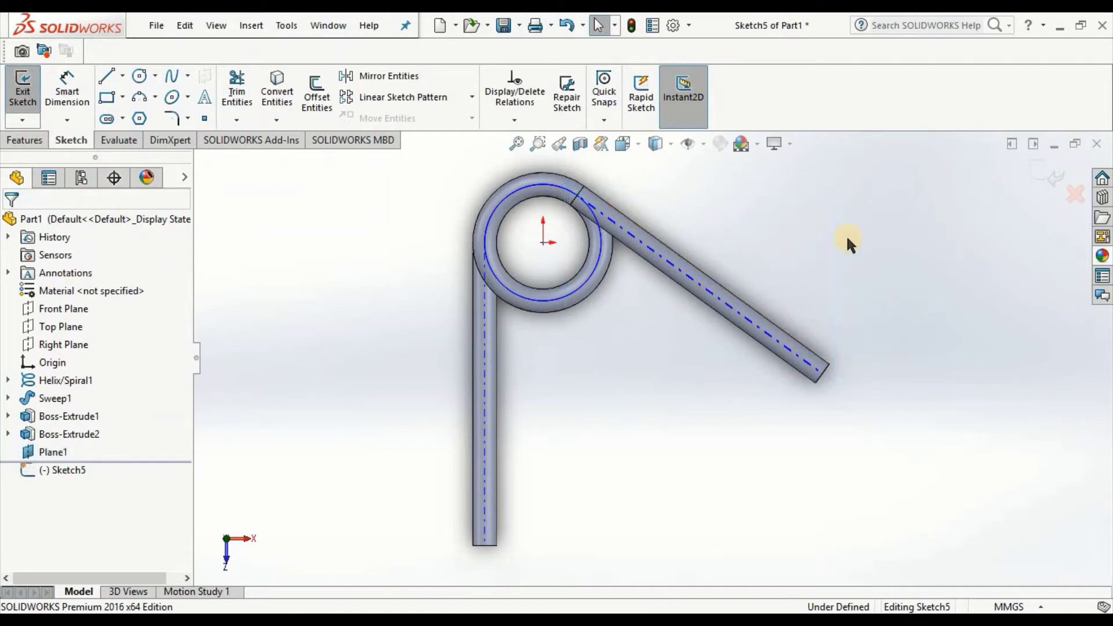
left_click(122, 76)
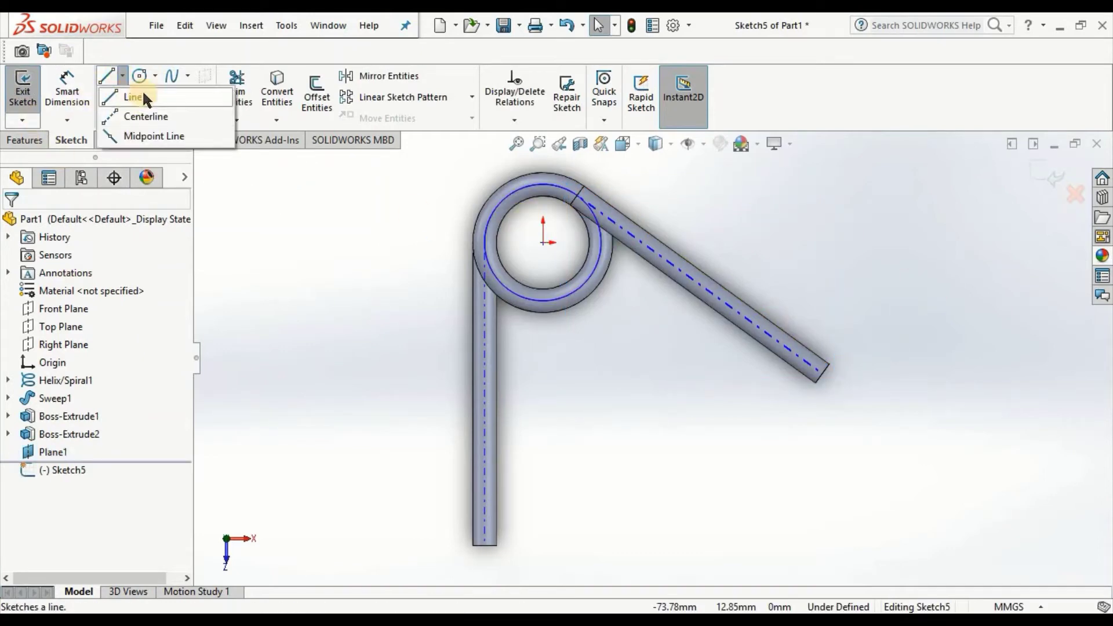
left_click(134, 116)
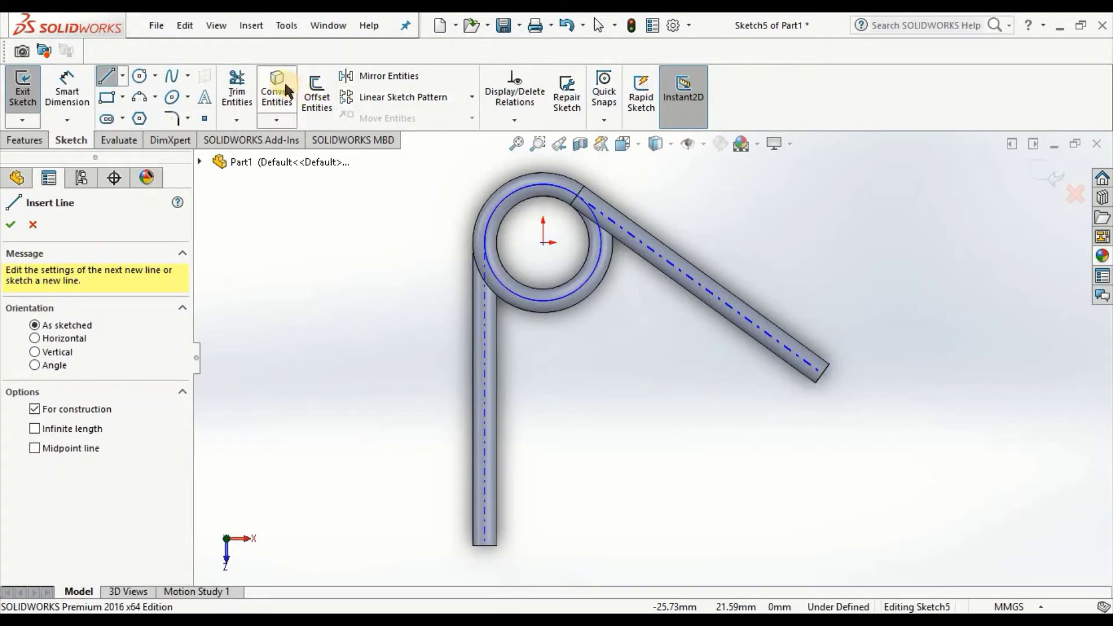
- Convert the second leg's top, end and side edges into sketch lines
left_click(695, 297)
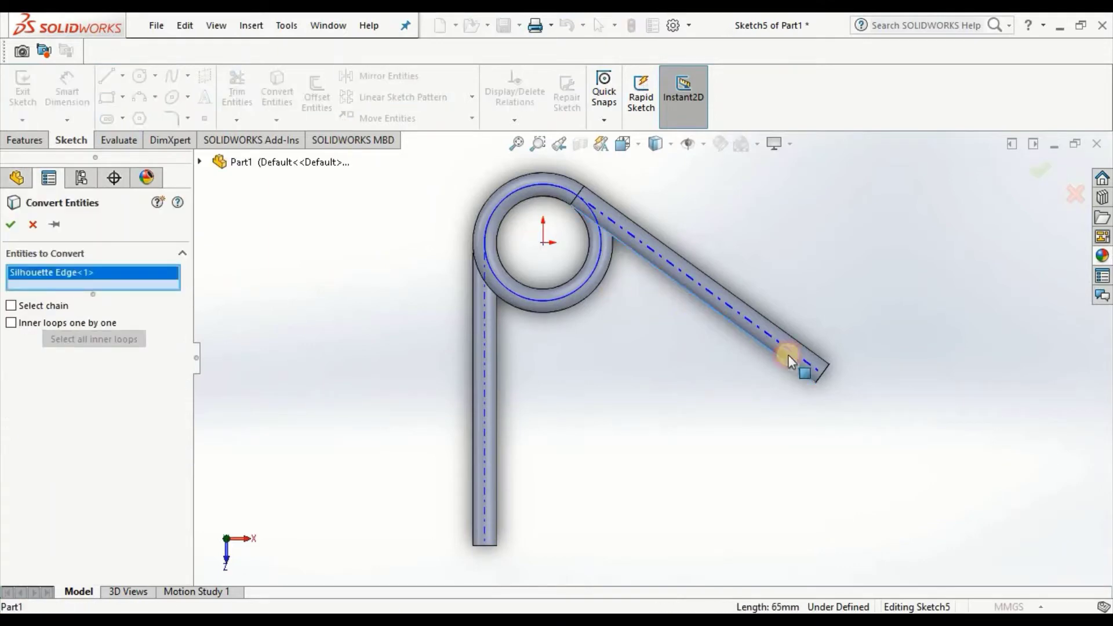
left_click(824, 373)
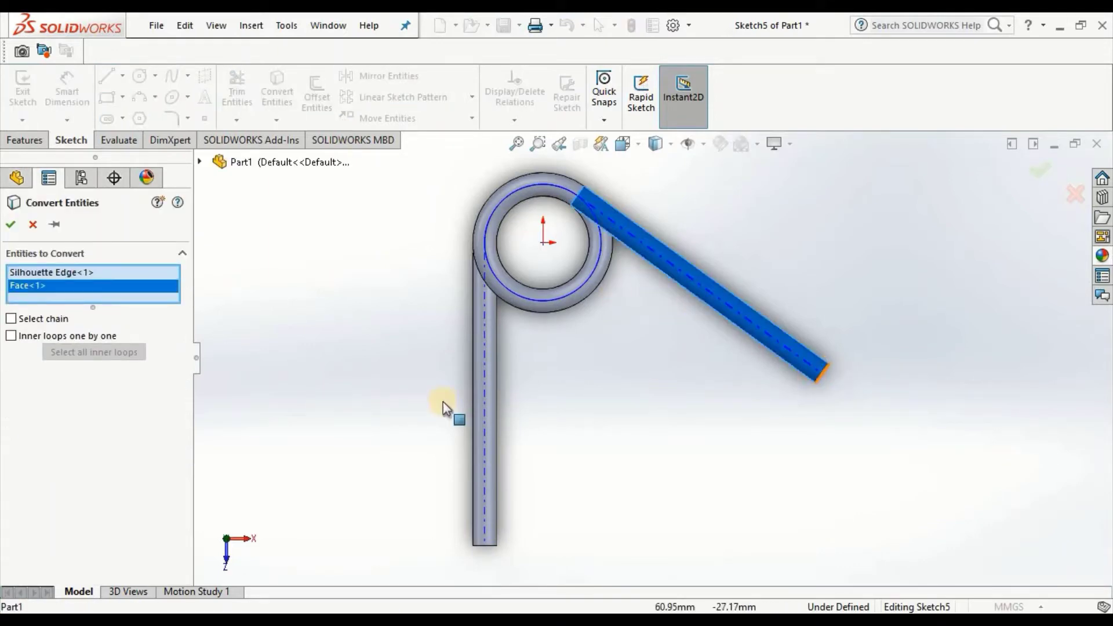
right_click(87, 285)
left_click(142, 313)
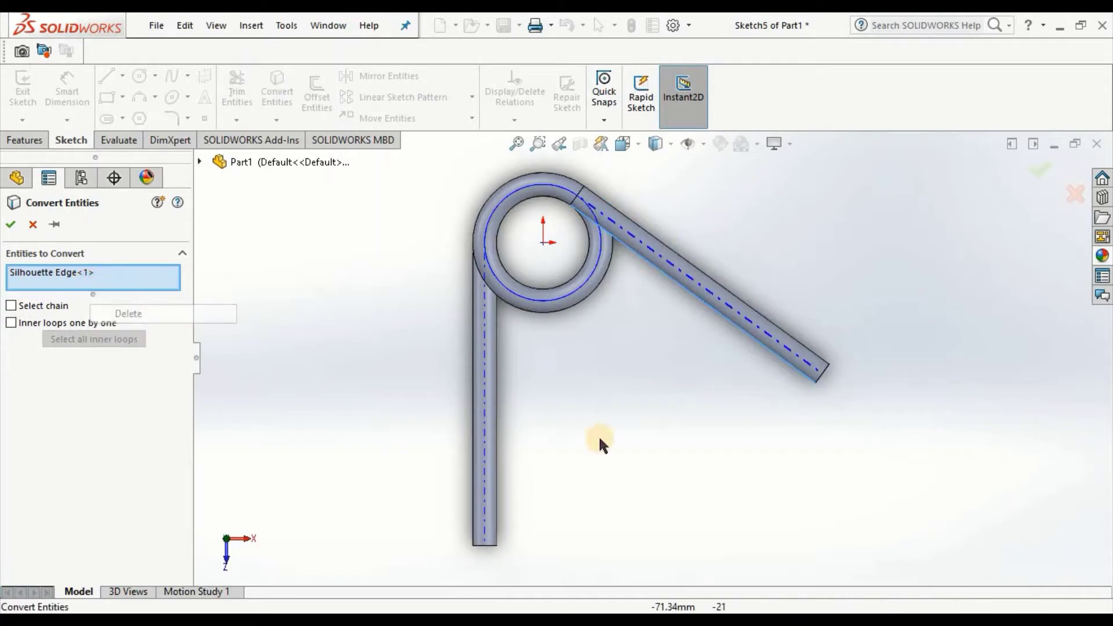
left_click(825, 377)
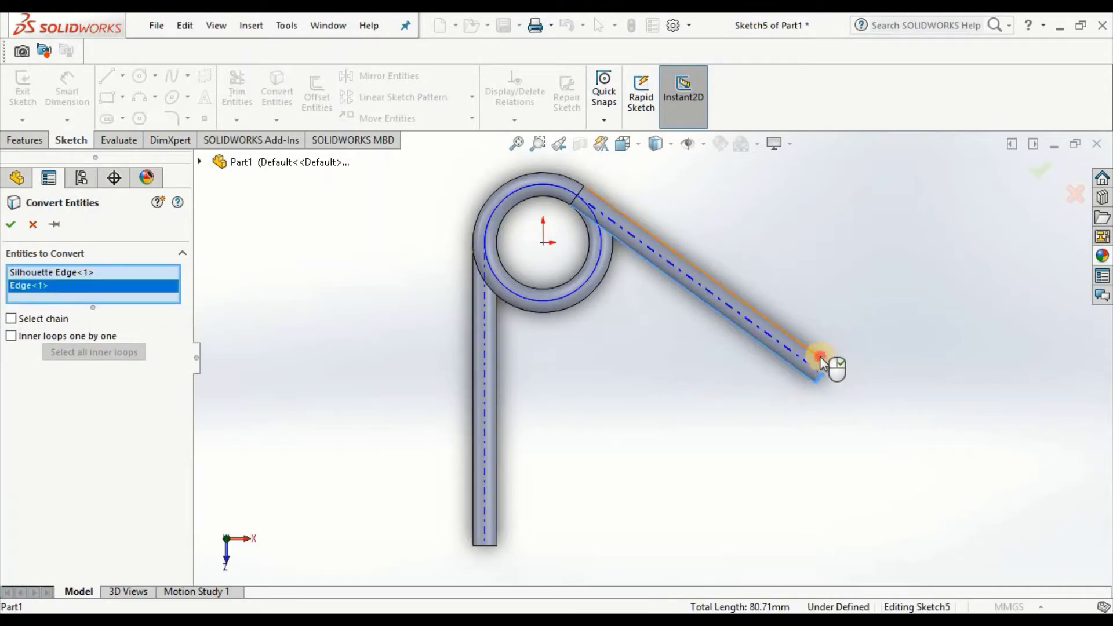
left_click(834, 367)
left_click(11, 225)
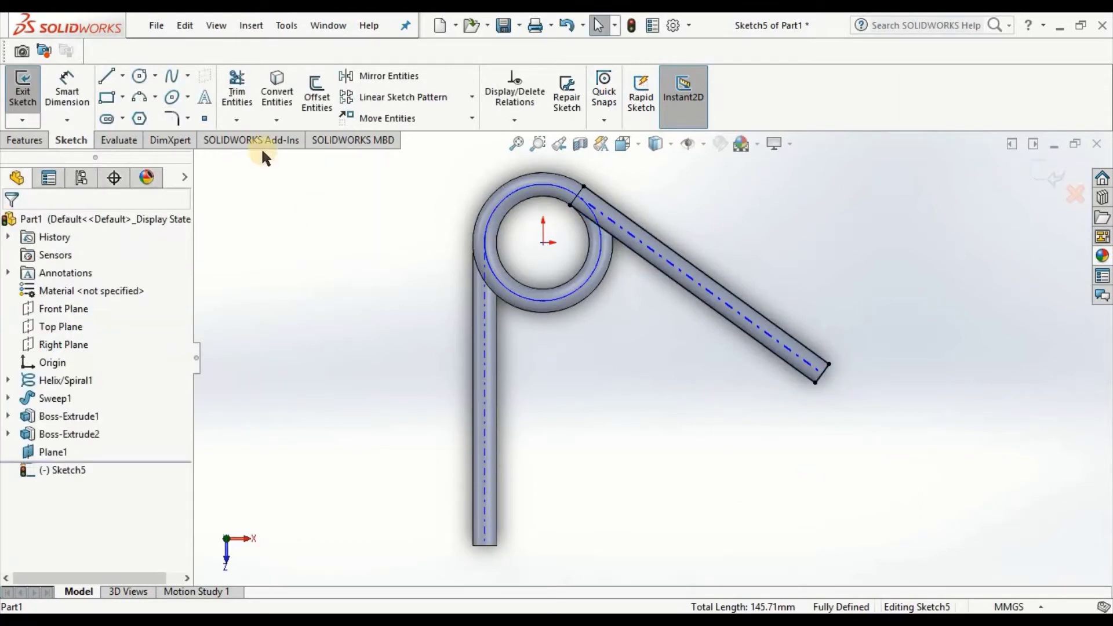
- Draw centerlines along the angled tube's axis and extending past its end
left_click(122, 76)
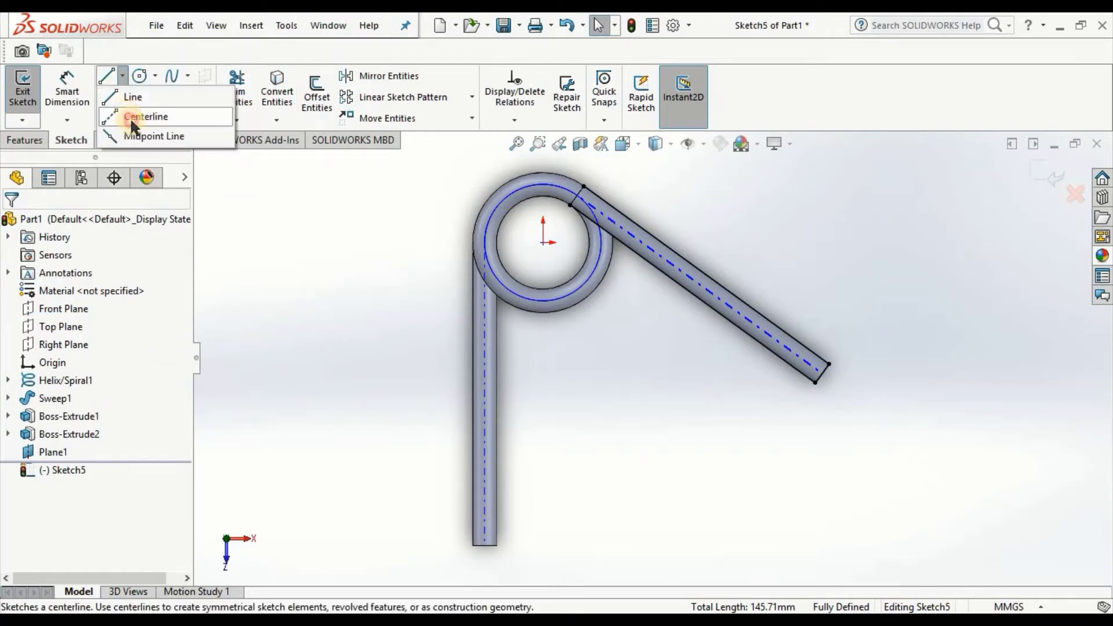
left_click(142, 116)
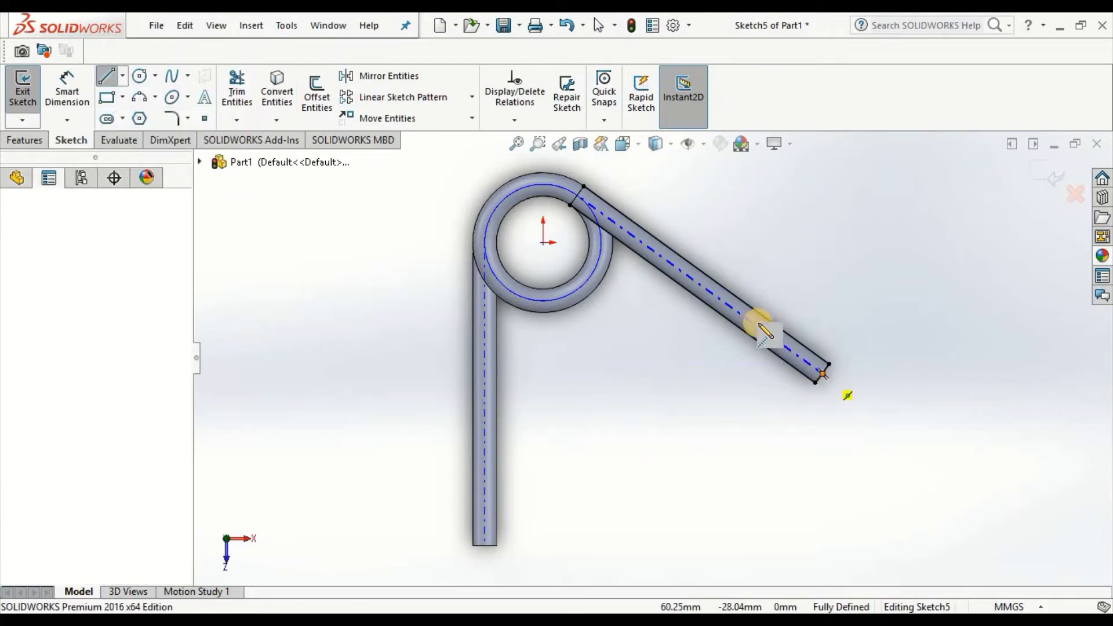
left_click_drag(823, 374, 742, 316)
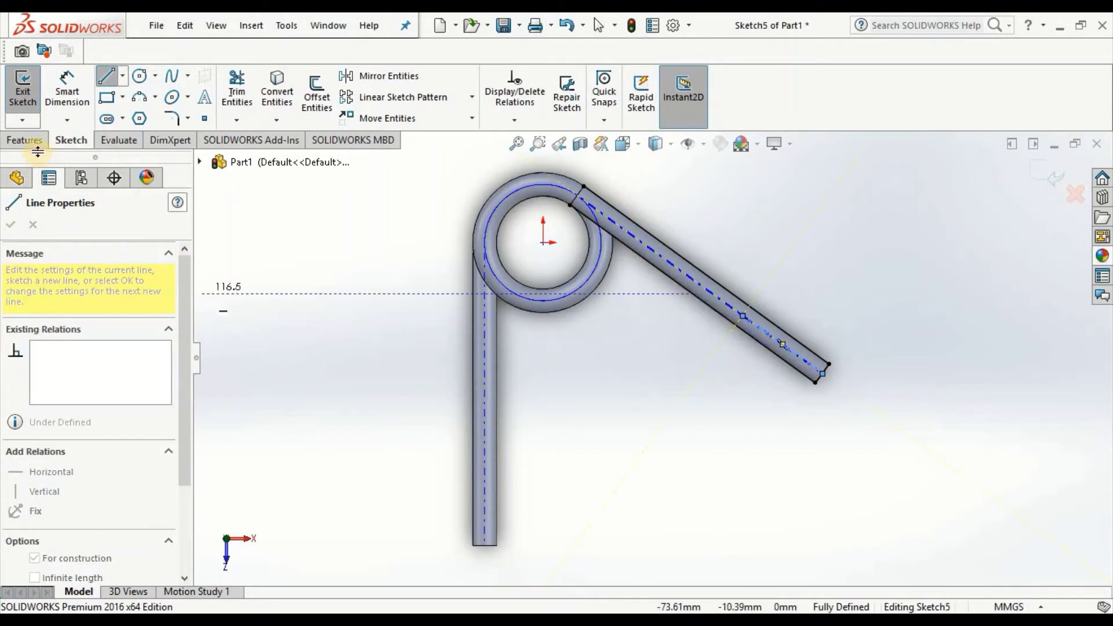
left_click(122, 77)
left_click(142, 114)
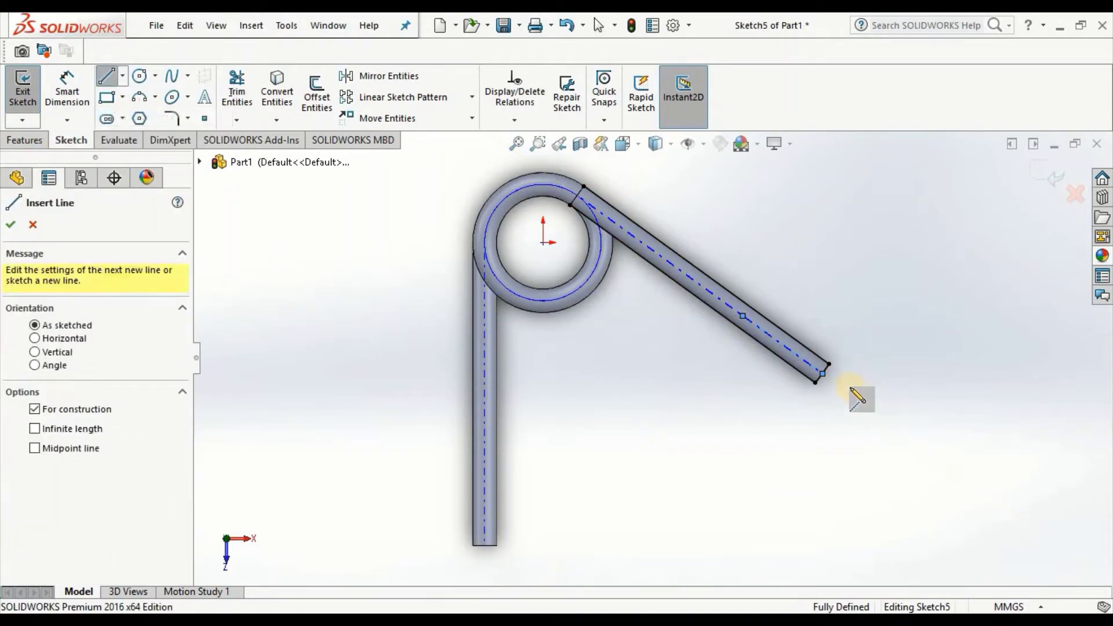
left_click_drag(822, 374, 930, 451)
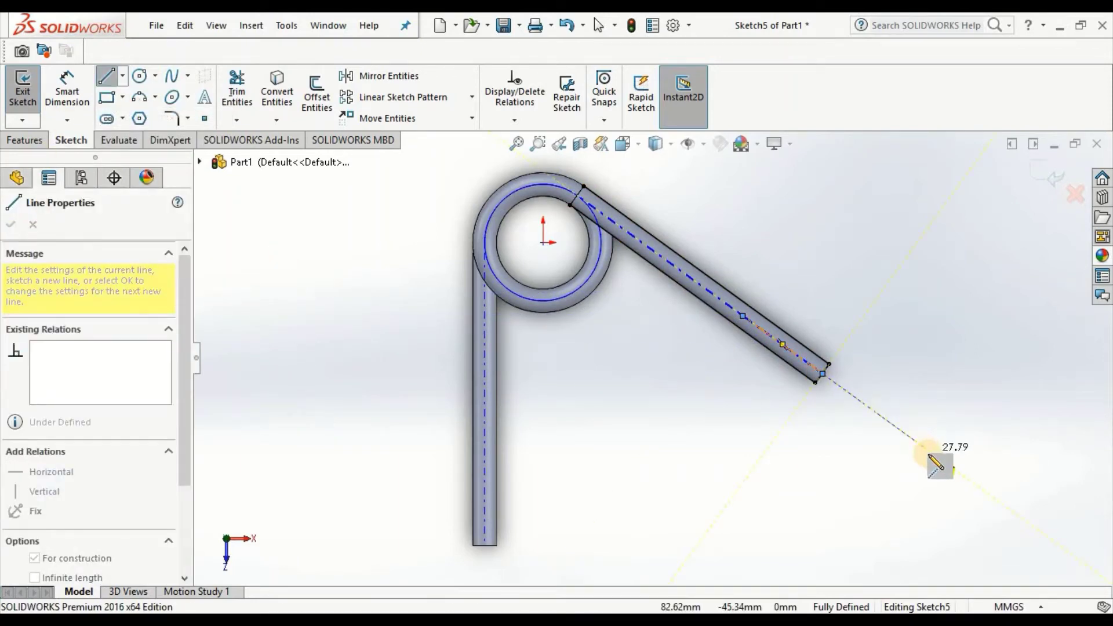
- Dimension a point 25 mm along the tube axis
left_click(67, 91)
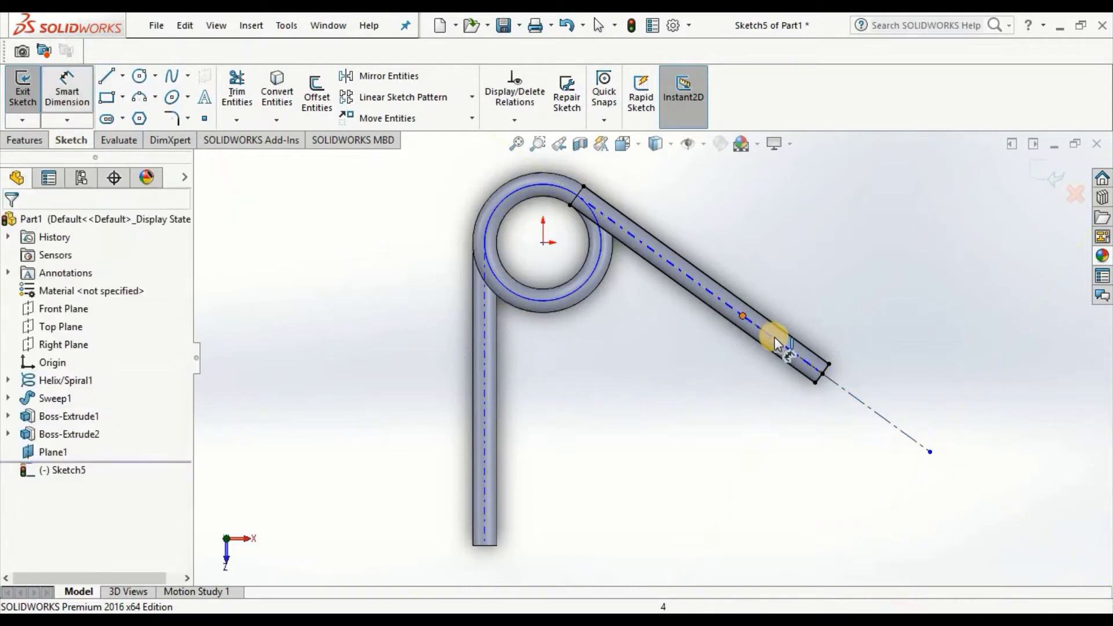
left_click(796, 318)
left_click(817, 307)
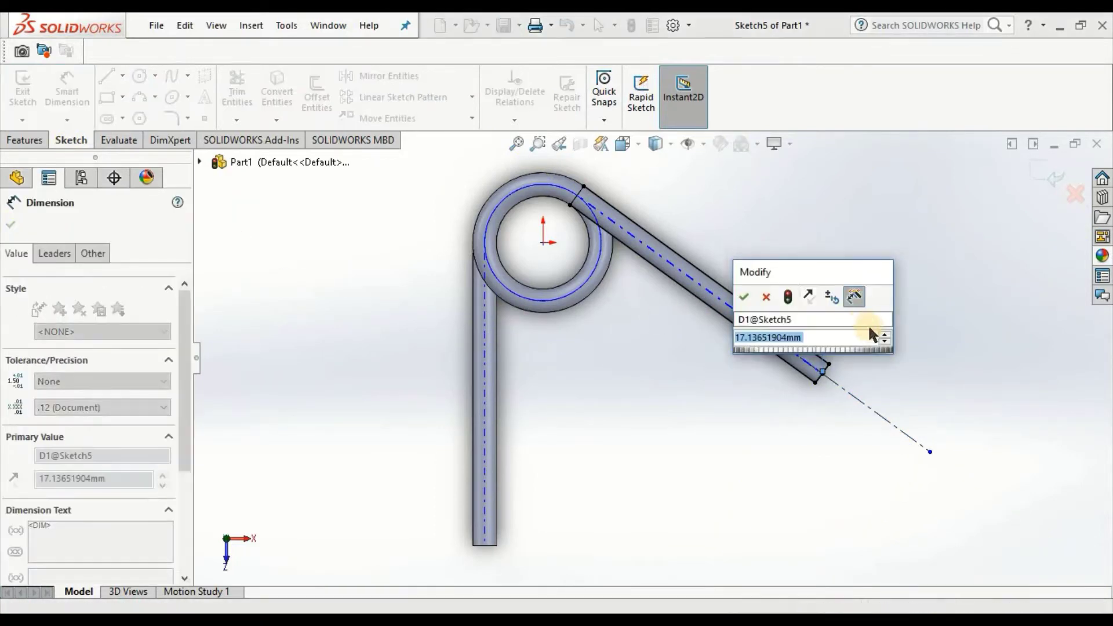
key("Return")
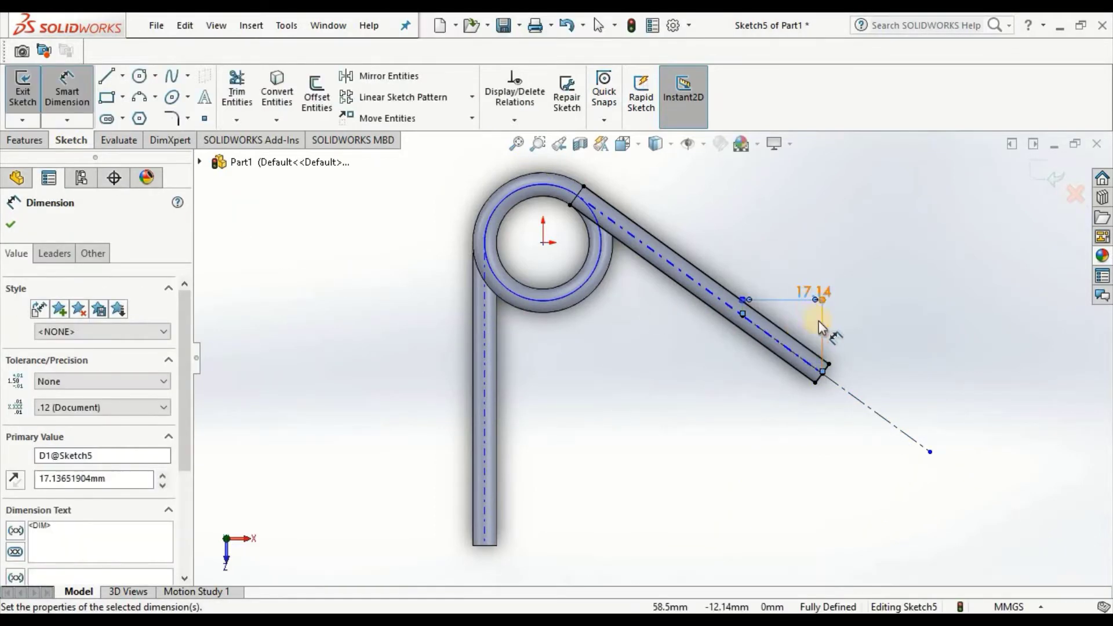
key("ctrl+z")
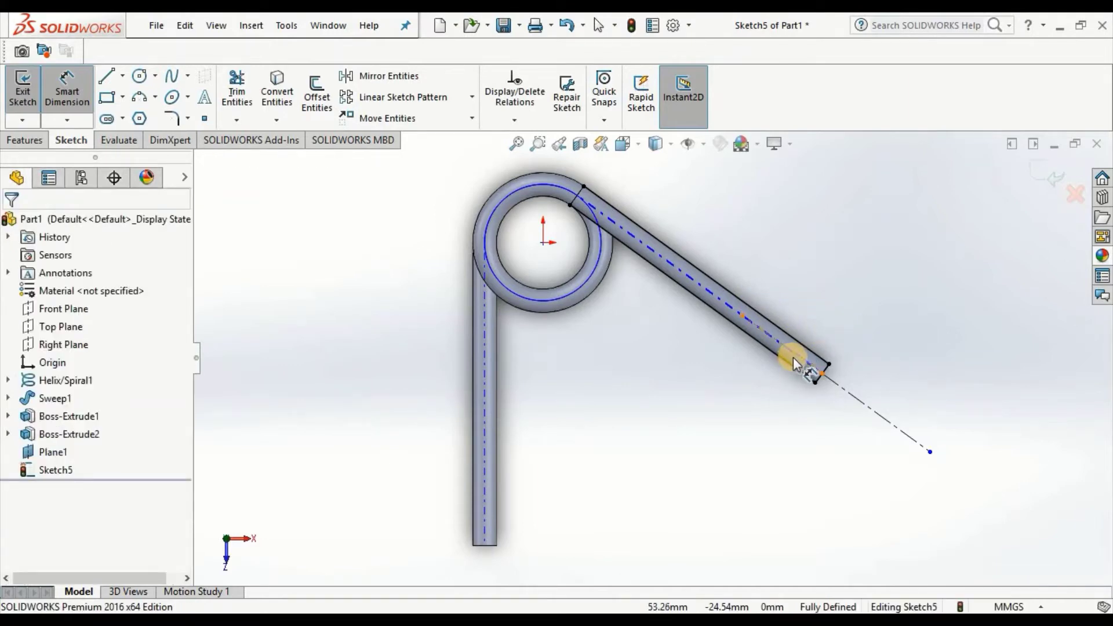
left_click(841, 328)
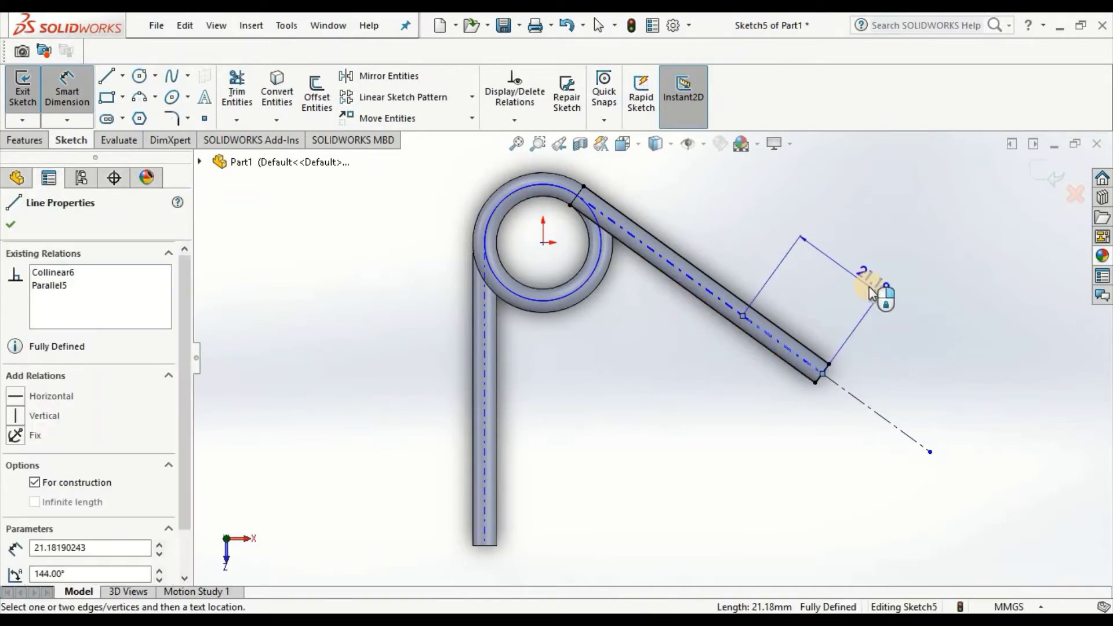
left_click(867, 283)
type("25")
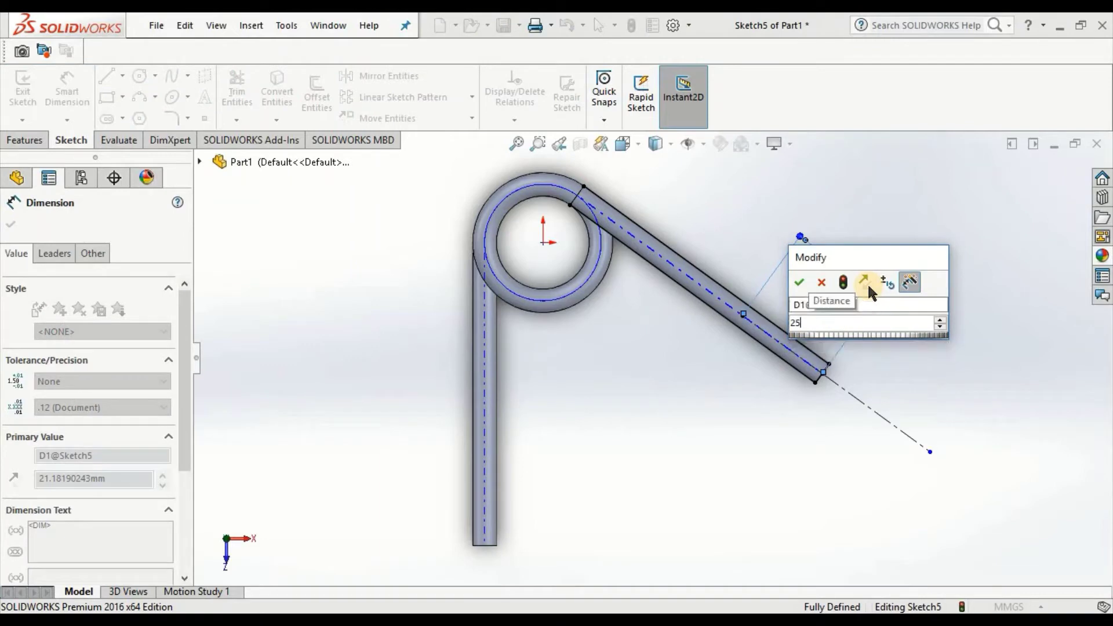
key("Return")
- Dimension the extension centerline to 50 mm
left_click(875, 411)
left_click(1007, 316)
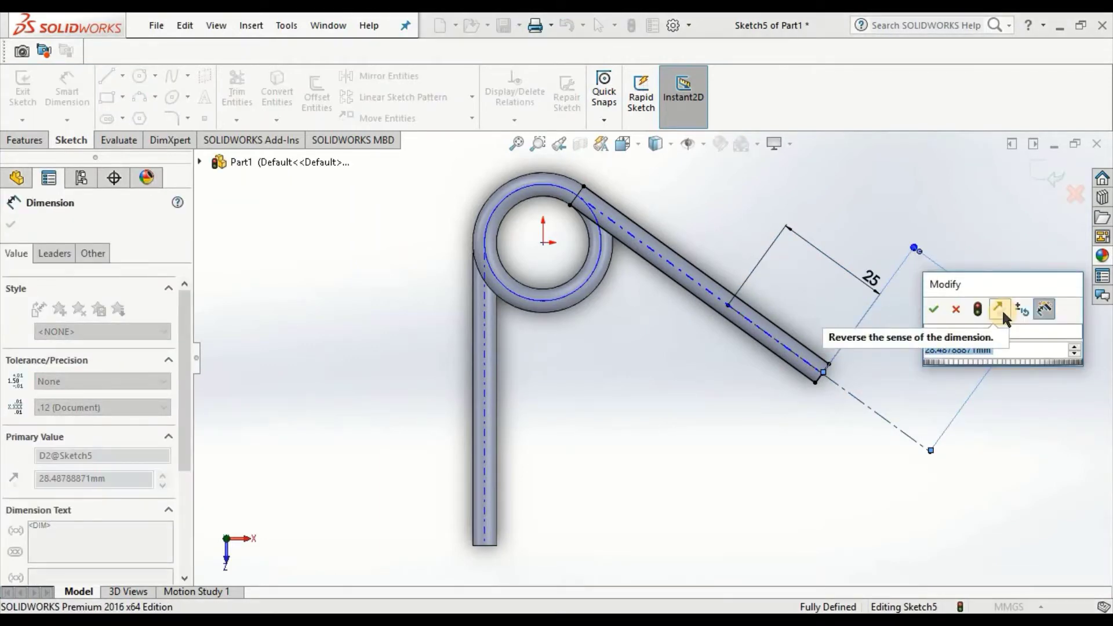
type("50")
key("Return")
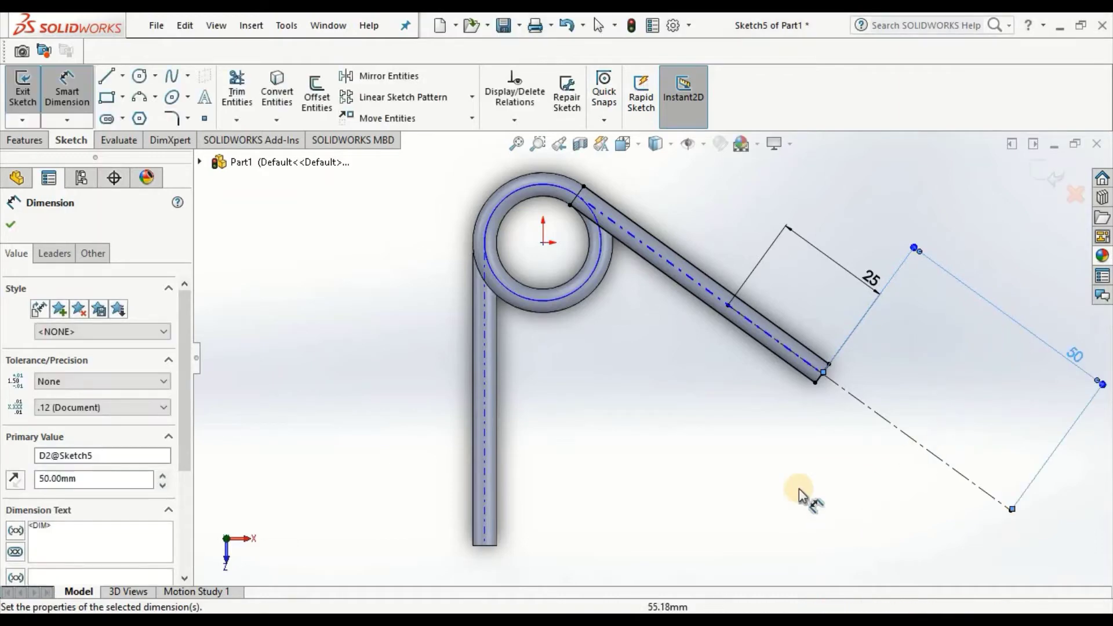
left_click(234, 88)
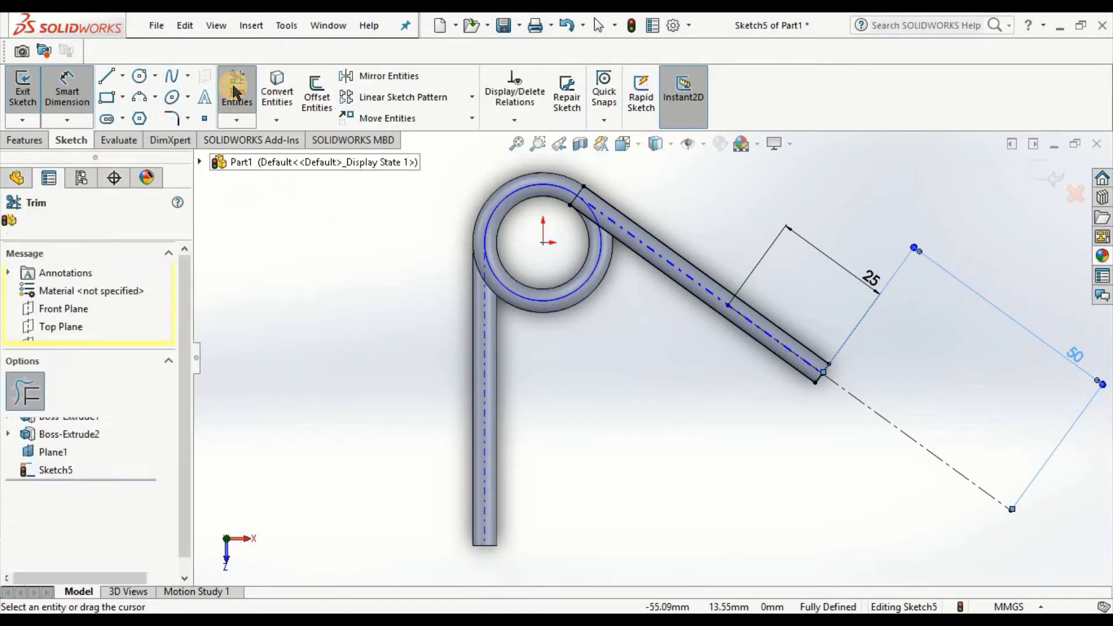
left_click(122, 76)
left_click(131, 114)
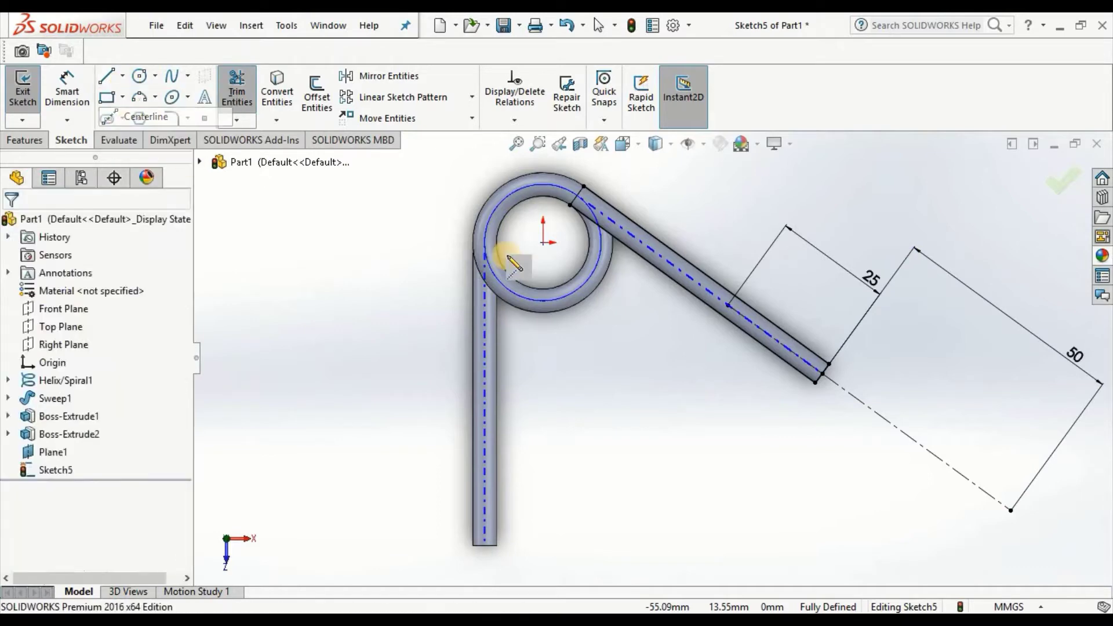
left_click(544, 242)
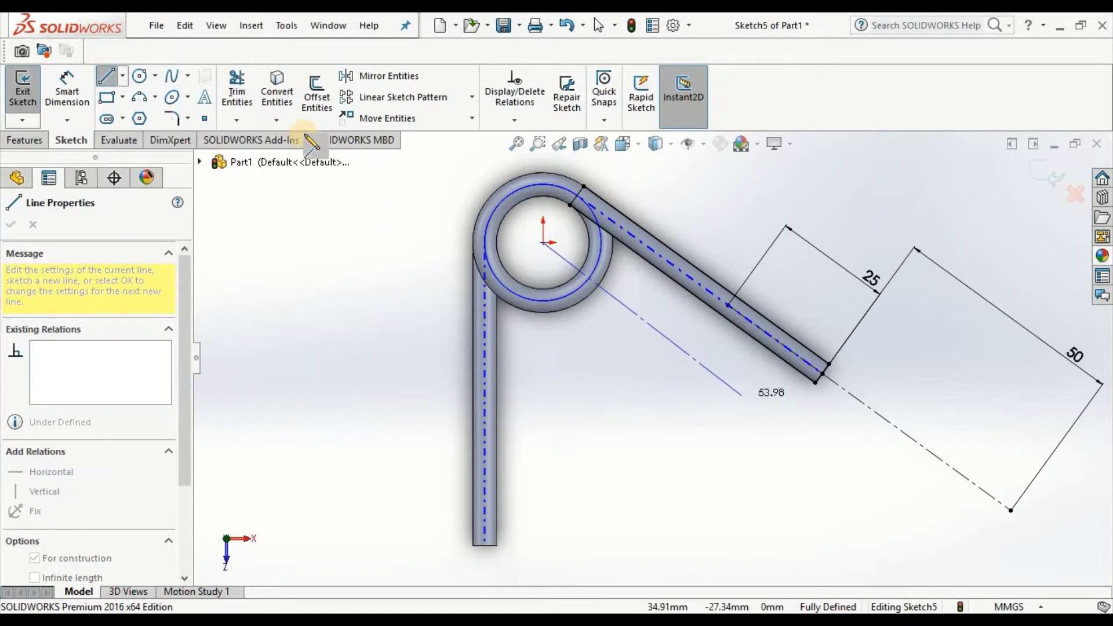
left_click(113, 78)
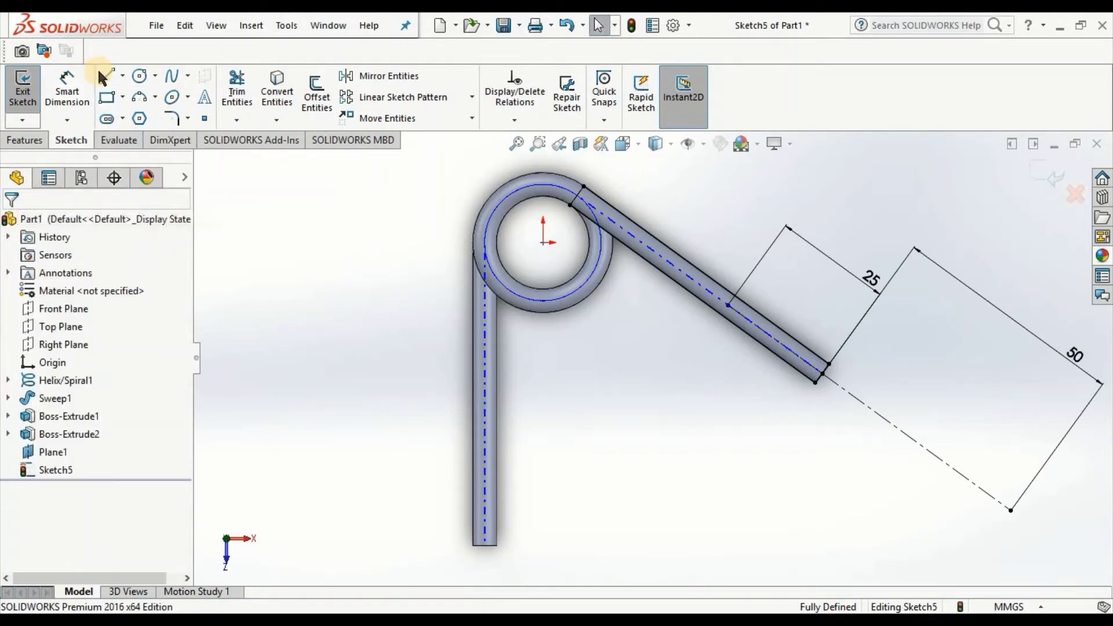
left_click(106, 75)
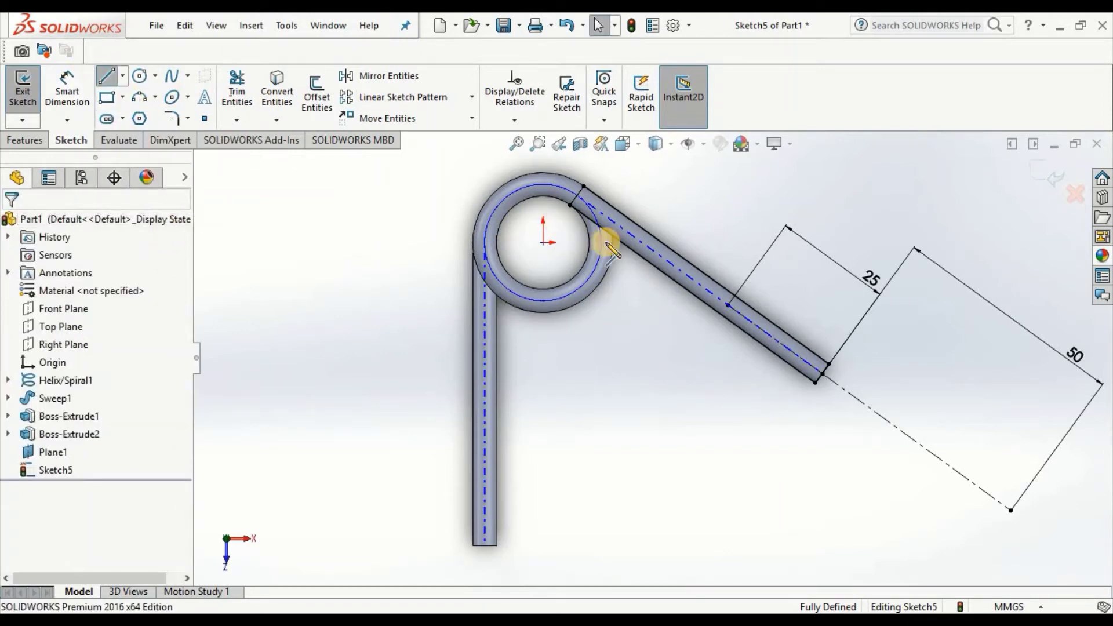
- Draw a short line from the 25 mm point to just below the tube
left_click(727, 307)
left_click(706, 338)
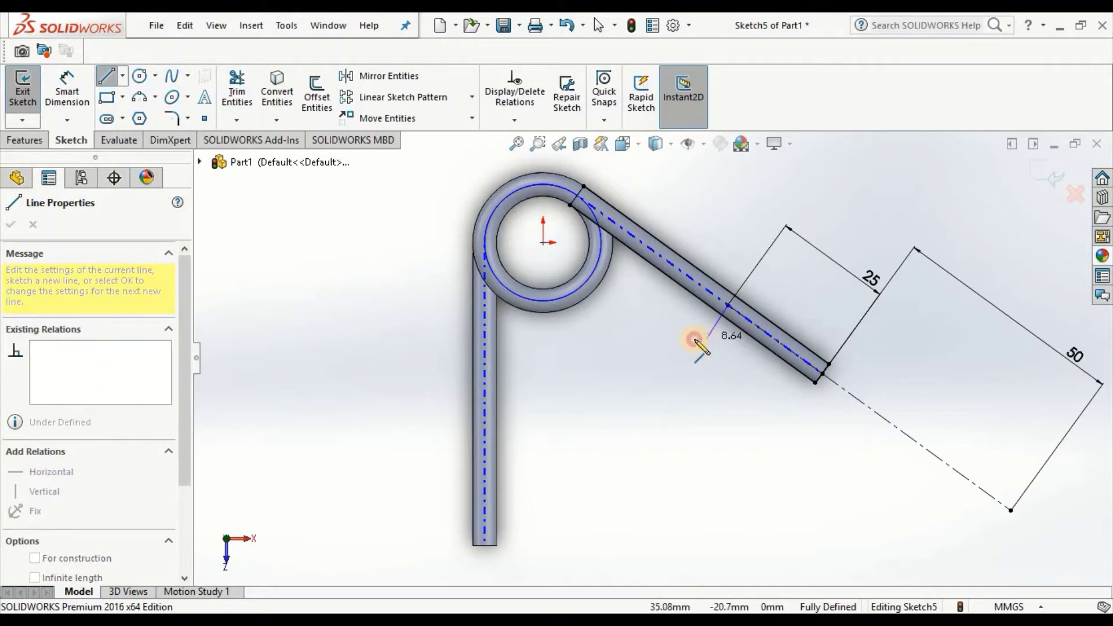
left_click(116, 77)
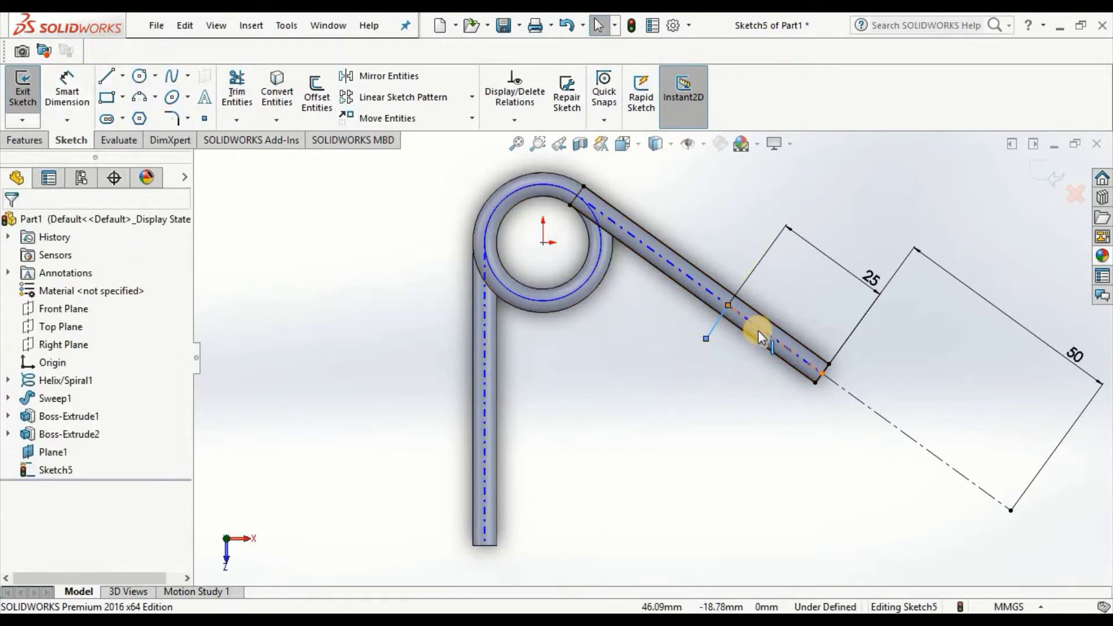
- Make the 50 mm extension line parallel to the tube axis
left_click(757, 333)
left_click(716, 321, "ctrl")
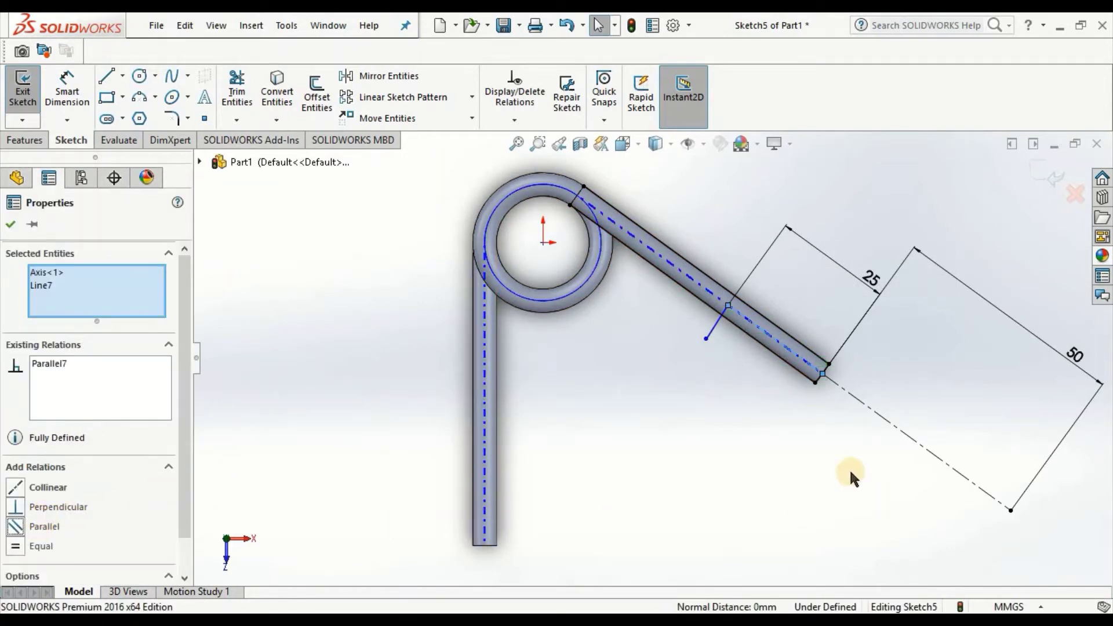
left_click(919, 447)
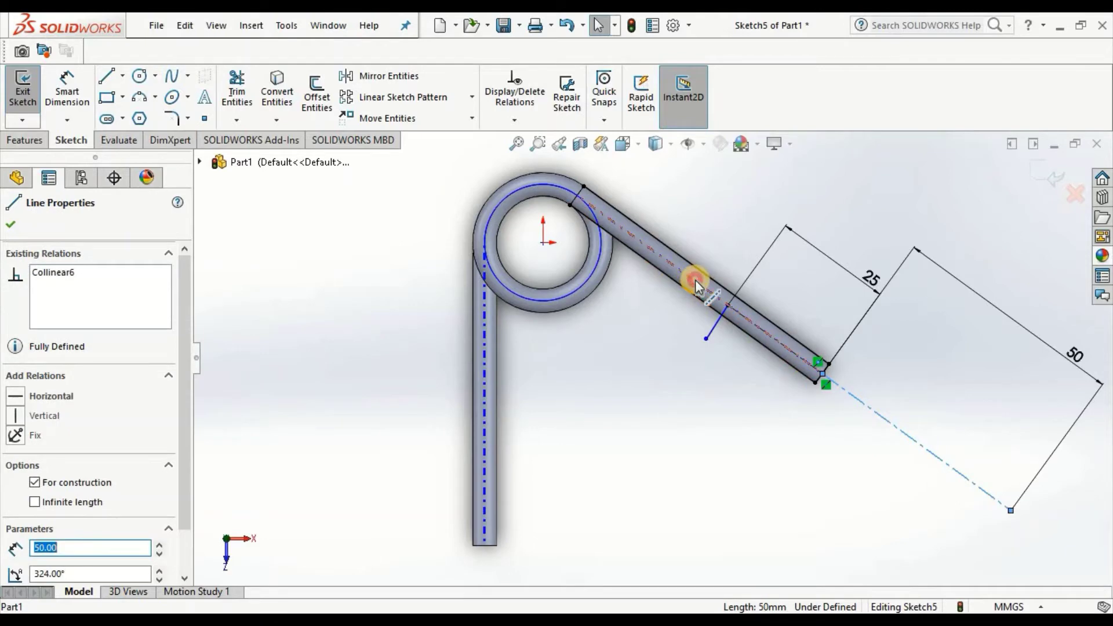
left_click(695, 285, "ctrl")
left_click(41, 528)
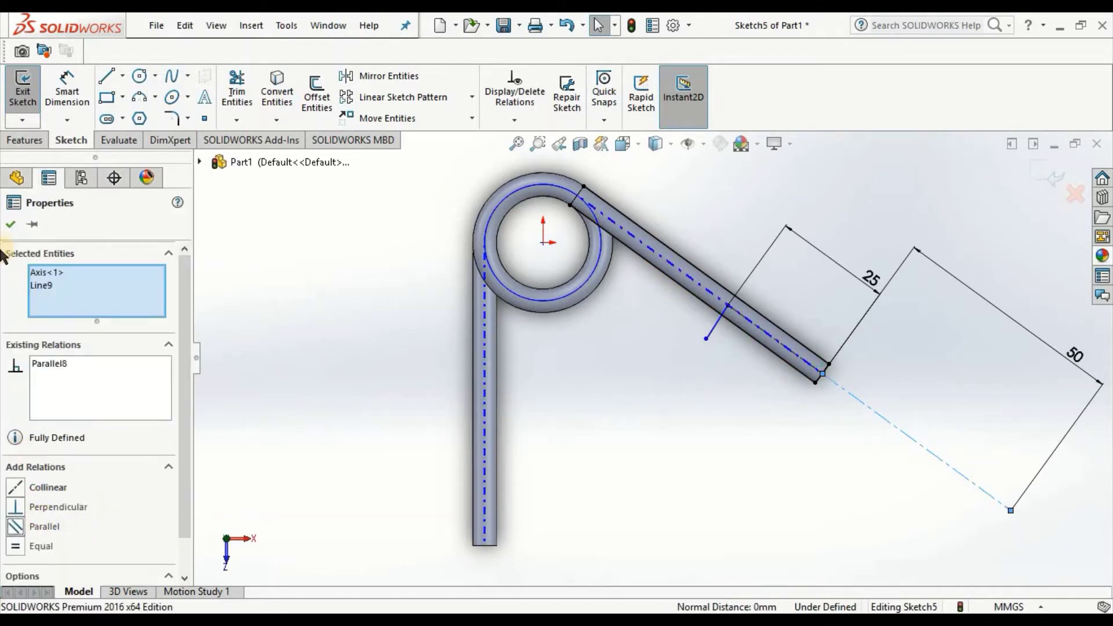
left_click(10, 225)
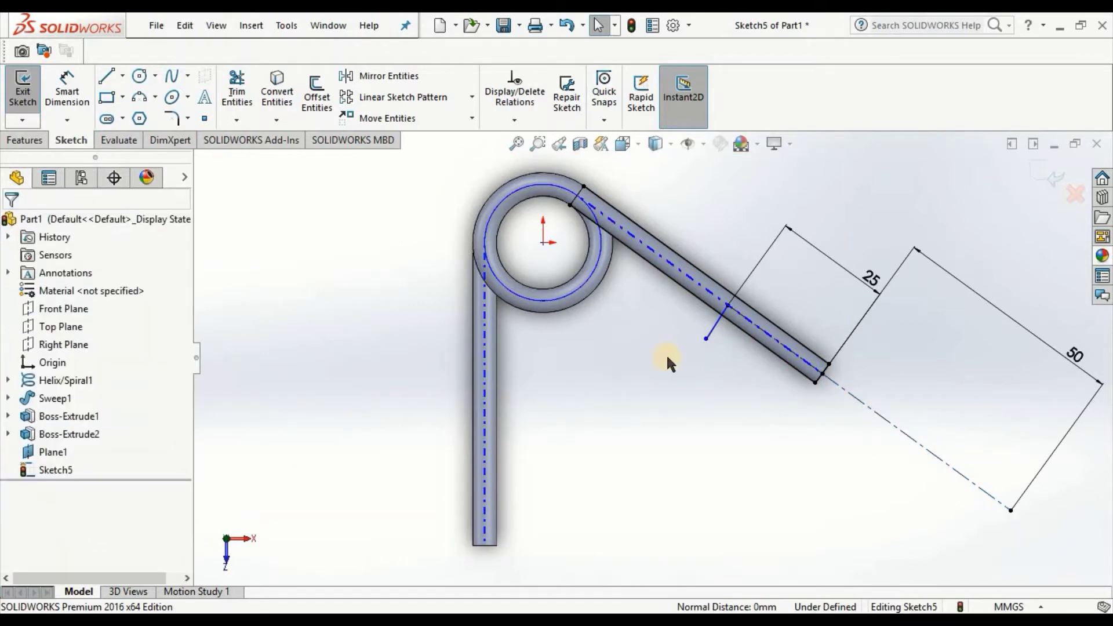
- Make the short line perpendicular to the tube axis
left_click(717, 323)
left_click(696, 284, "ctrl")
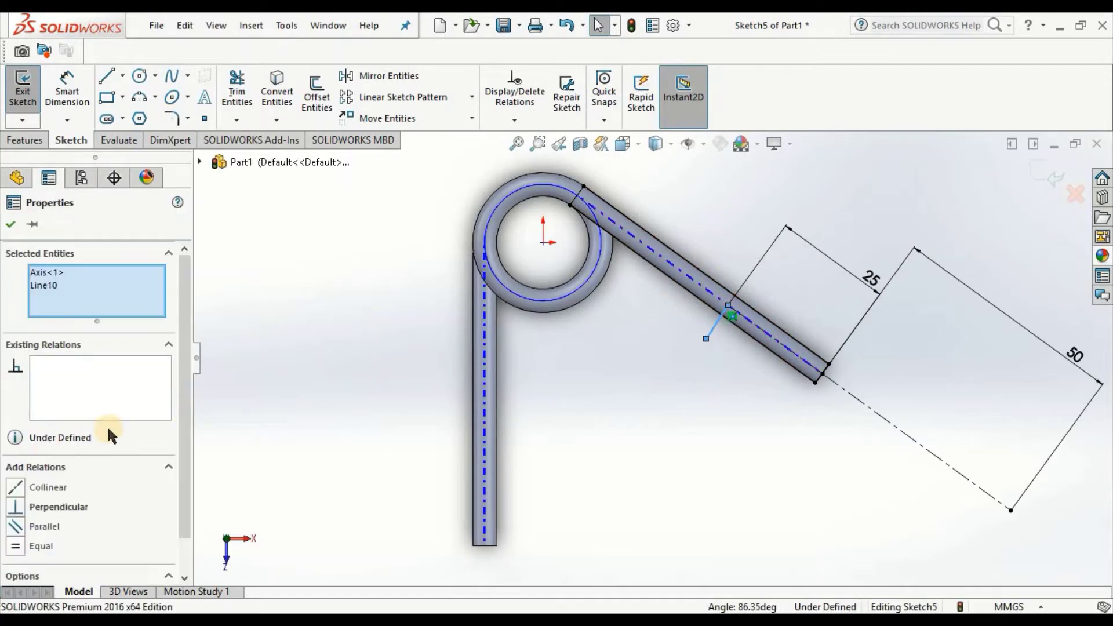
left_click(38, 509)
left_click(9, 224)
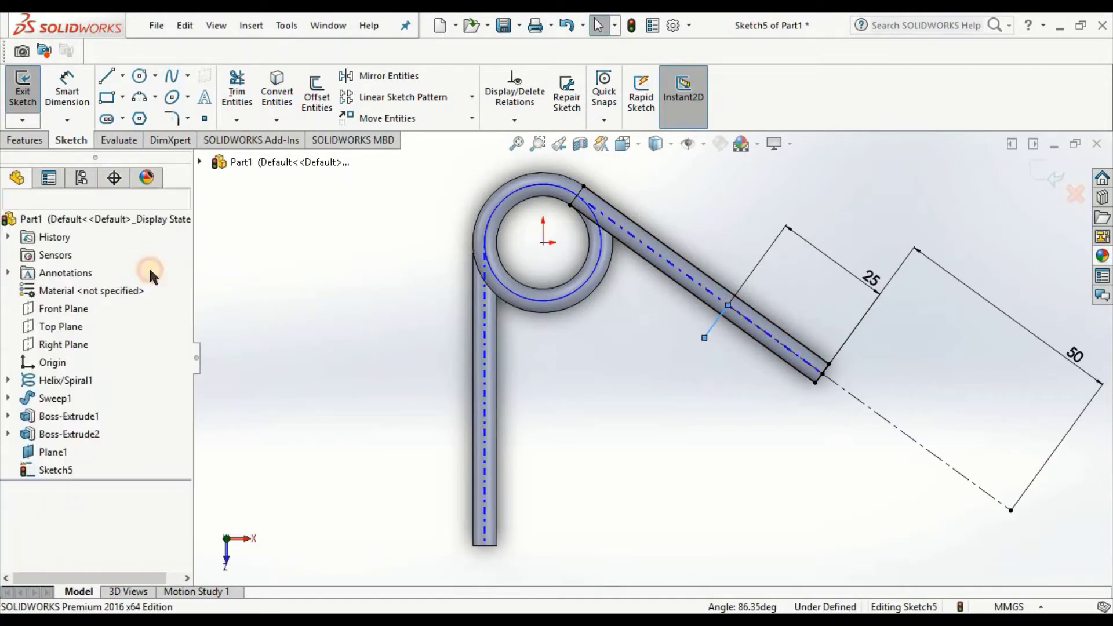
- Draw a short end line below the extension's far end, plus a connecting line
left_click(106, 76)
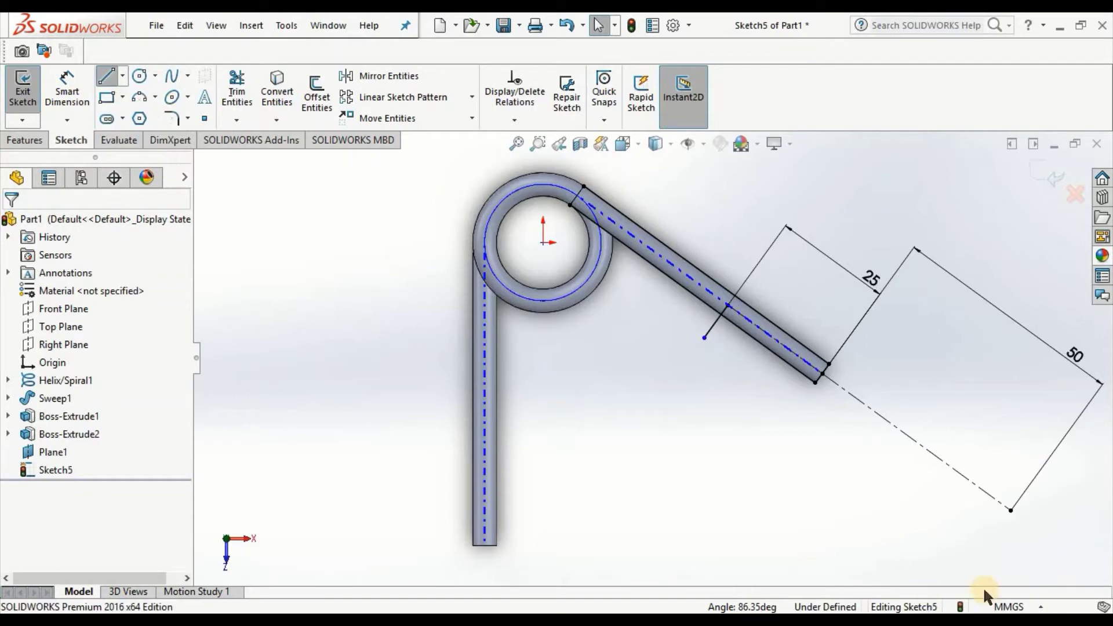
left_click(1012, 512)
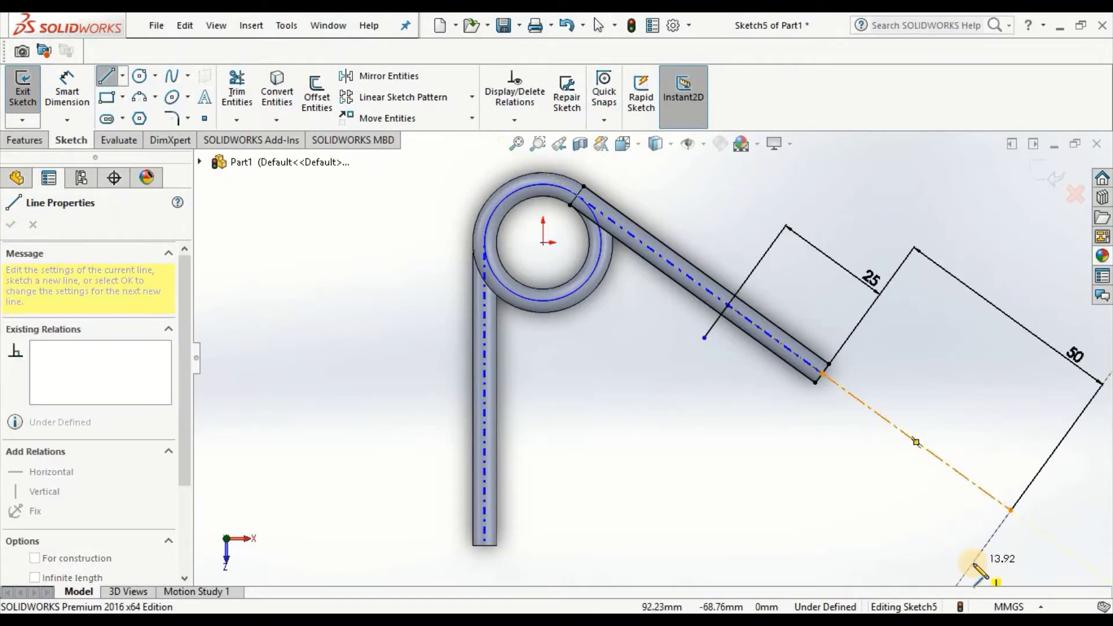
left_click(973, 563)
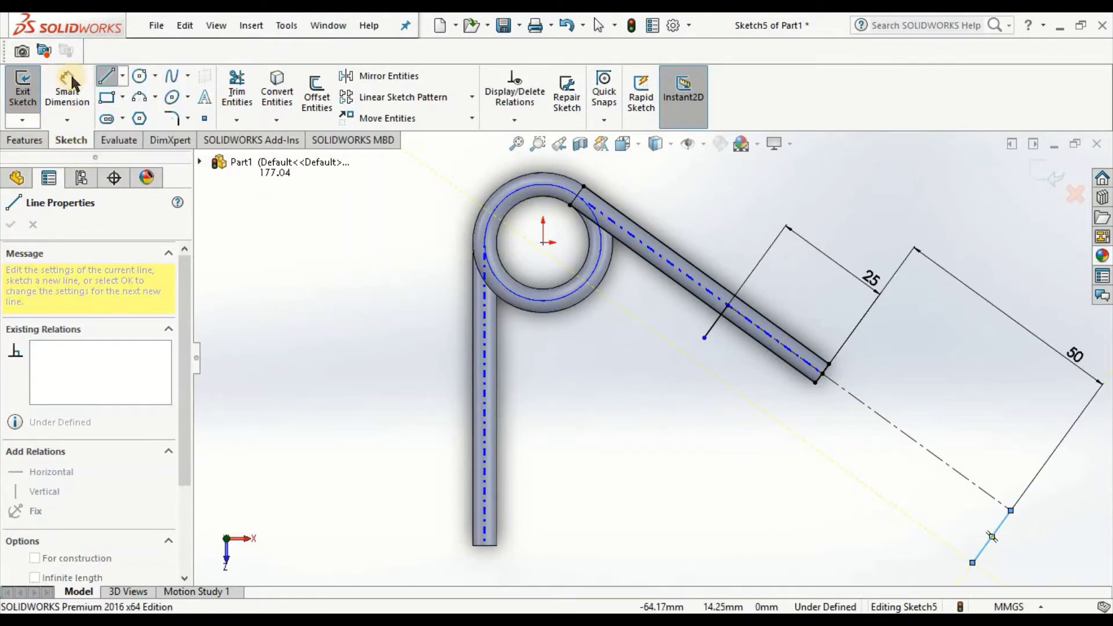
left_click(110, 84)
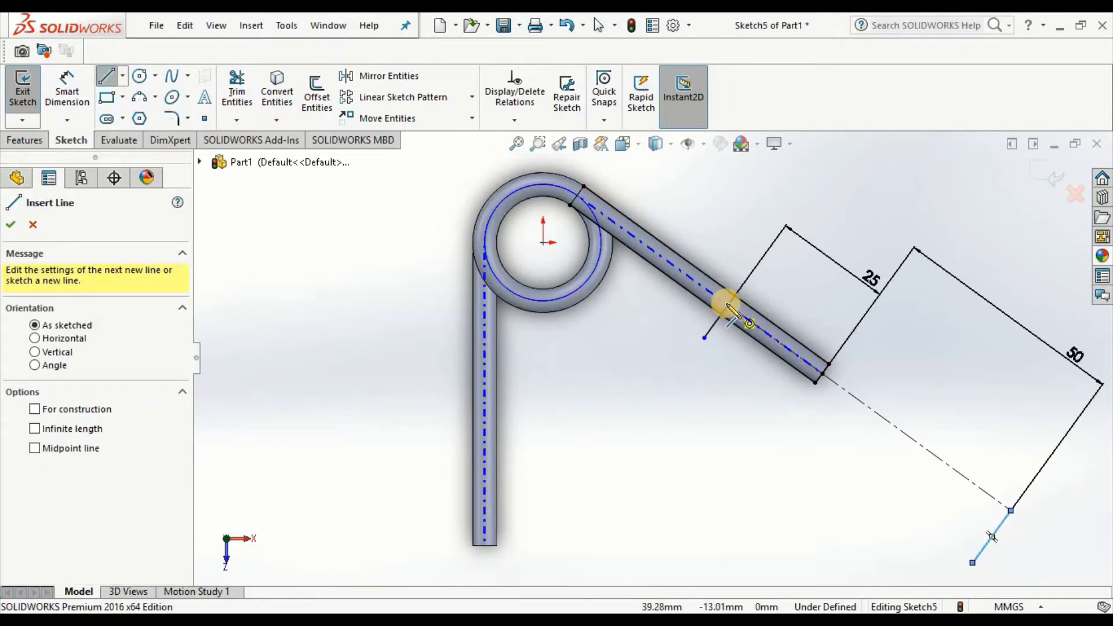
left_click(1011, 510)
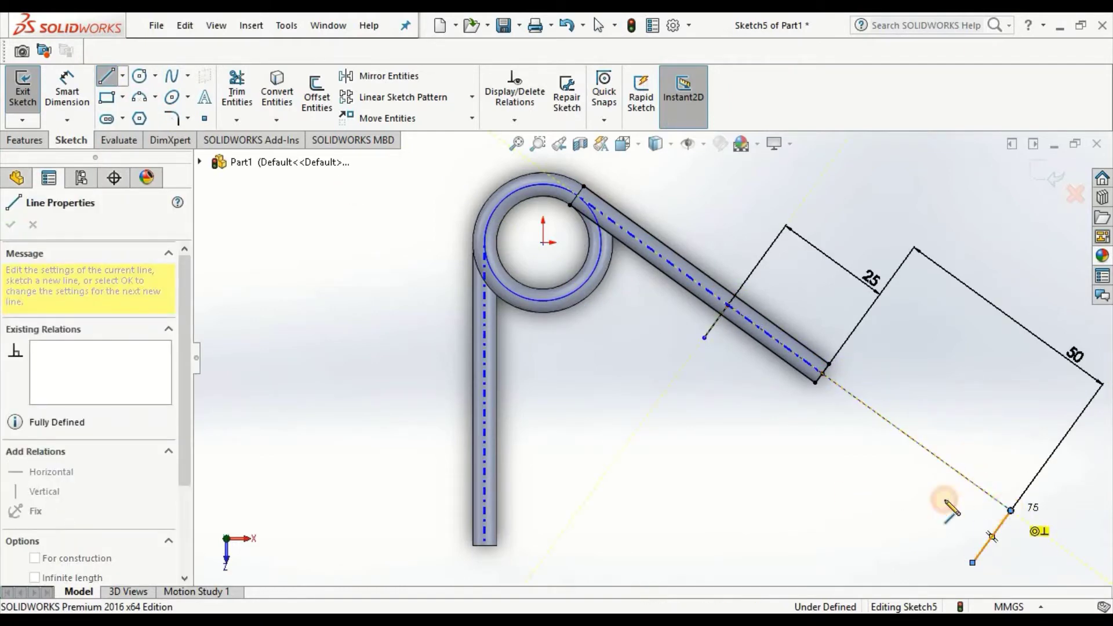
- Dimension the end line to 13 mm and the short step line to 6.5 mm
left_click(65, 86)
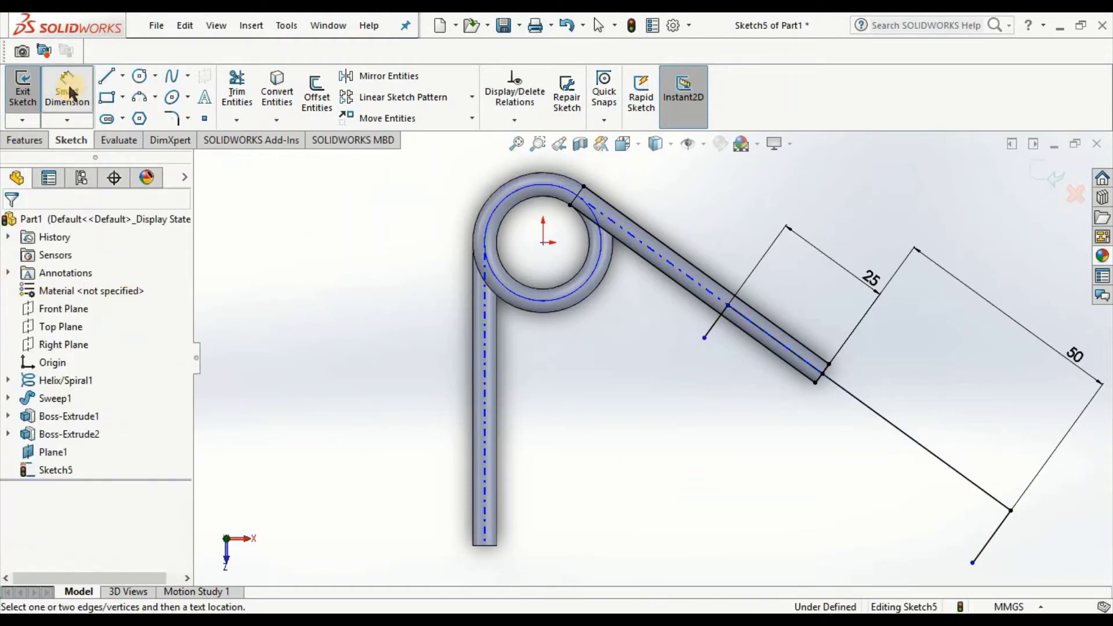
left_click(989, 540)
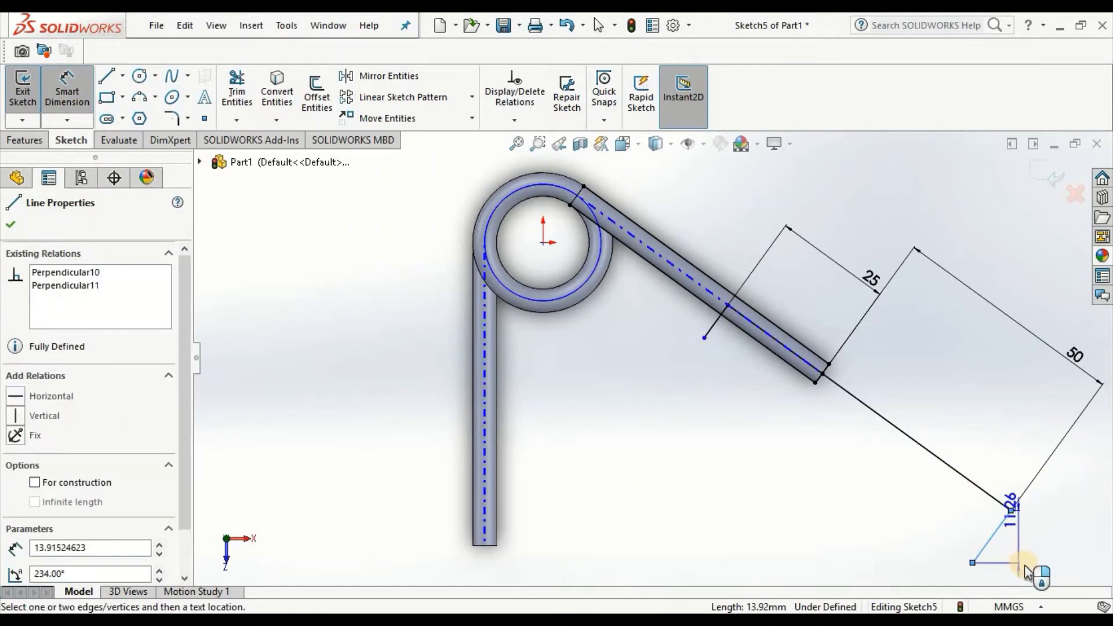
left_click(1022, 571)
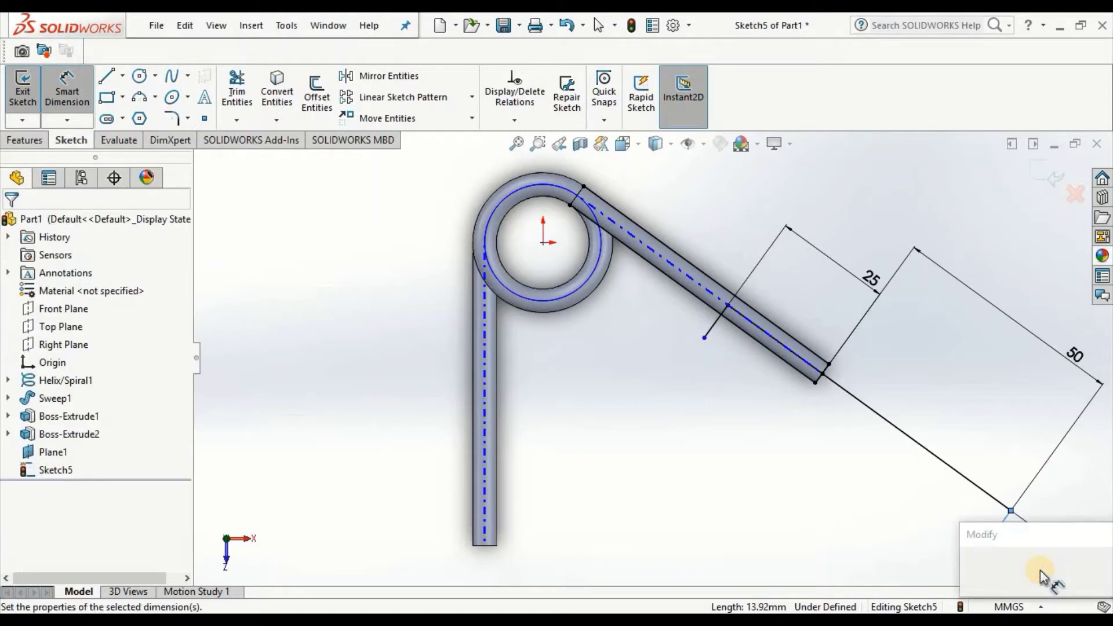
type("13")
key("Return")
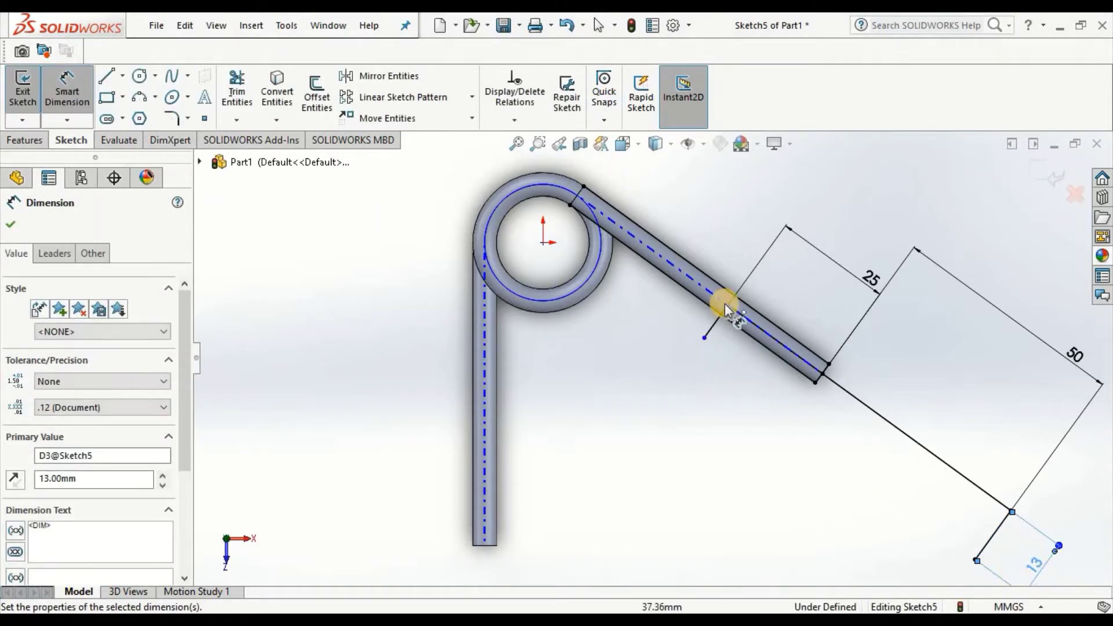
left_click(703, 317)
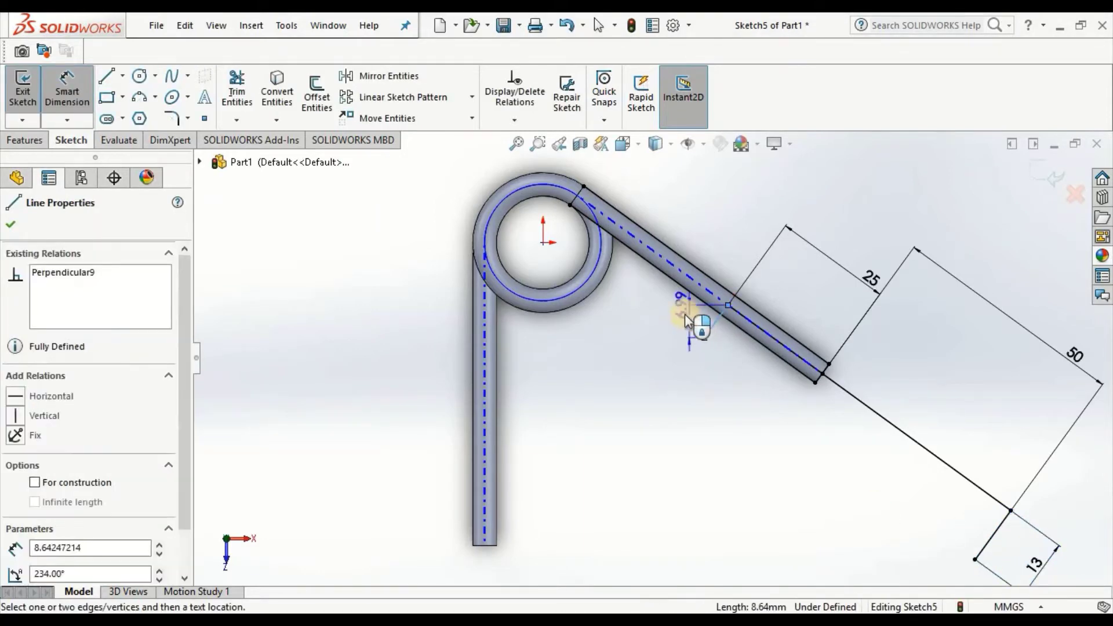
left_click(673, 305)
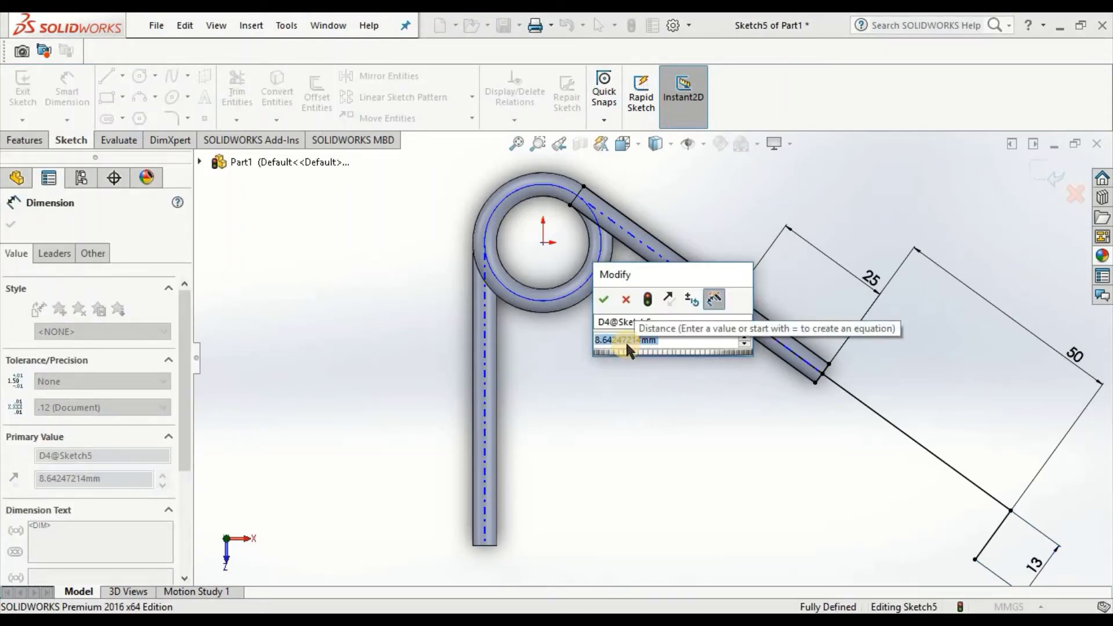
type("6.5")
key("Return")
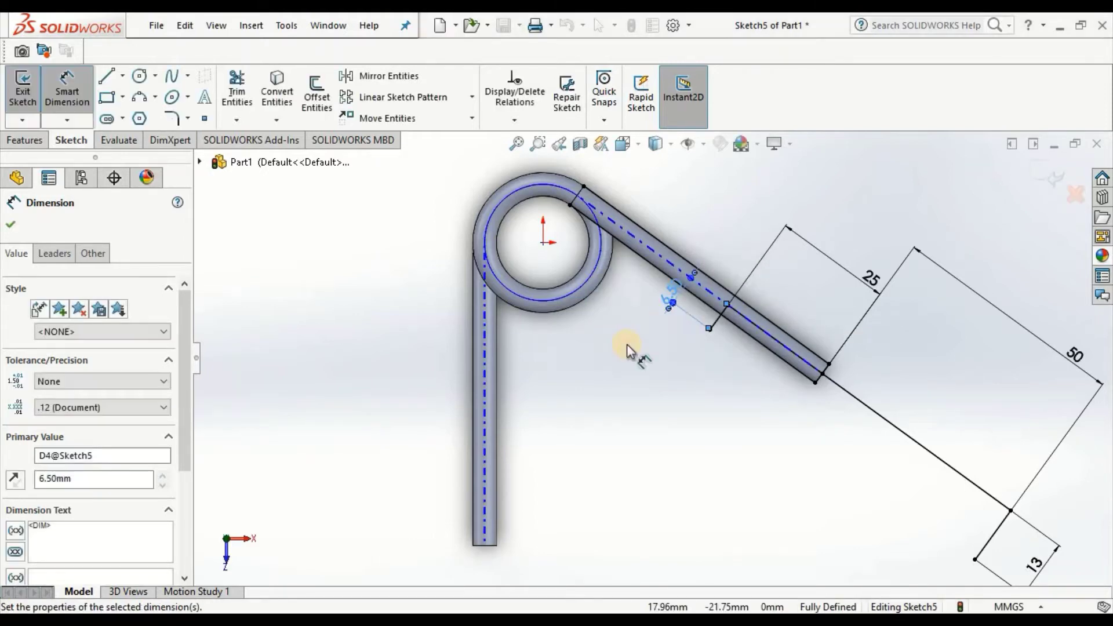
left_click(633, 341)
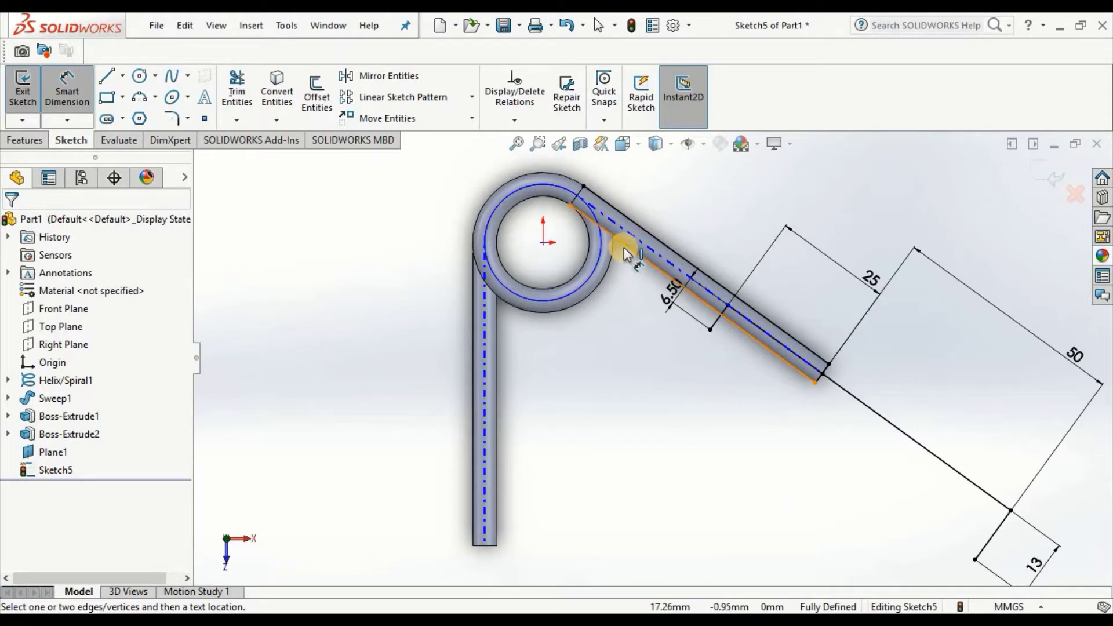
- Trim the excess line segments near the coil and inside the arm tube
left_click(237, 92)
left_click(652, 266)
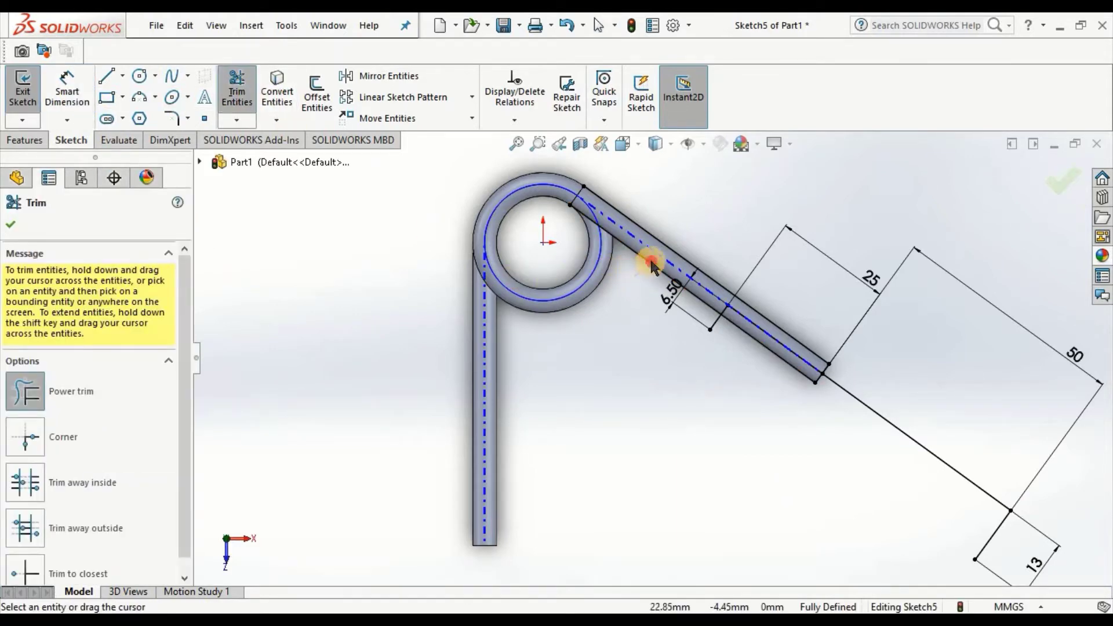
left_click_drag(677, 244, 765, 335)
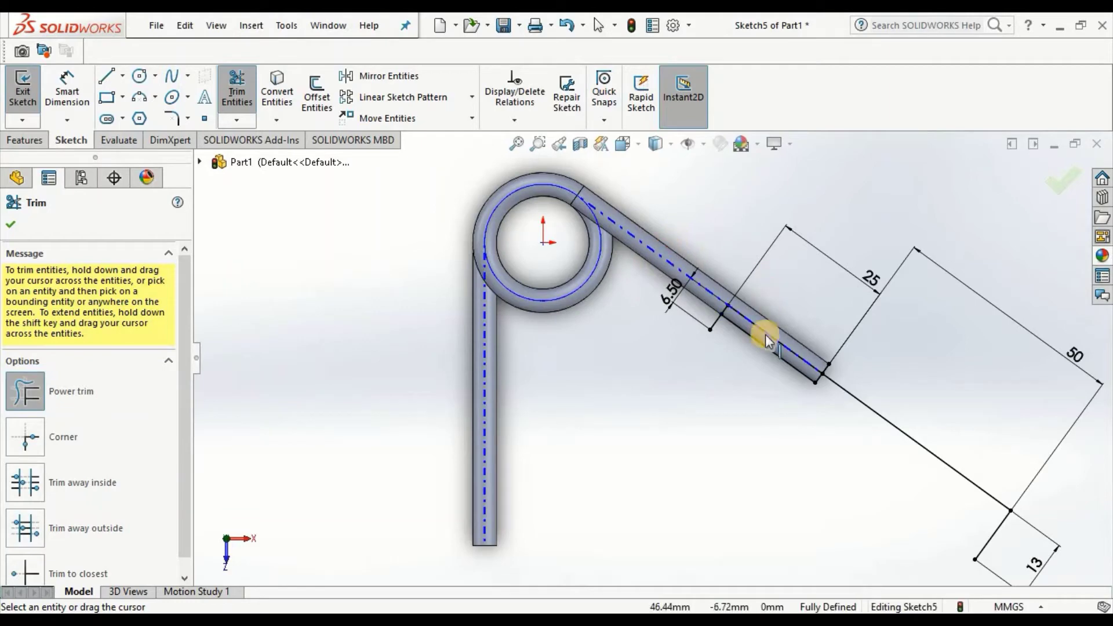
left_click(766, 346)
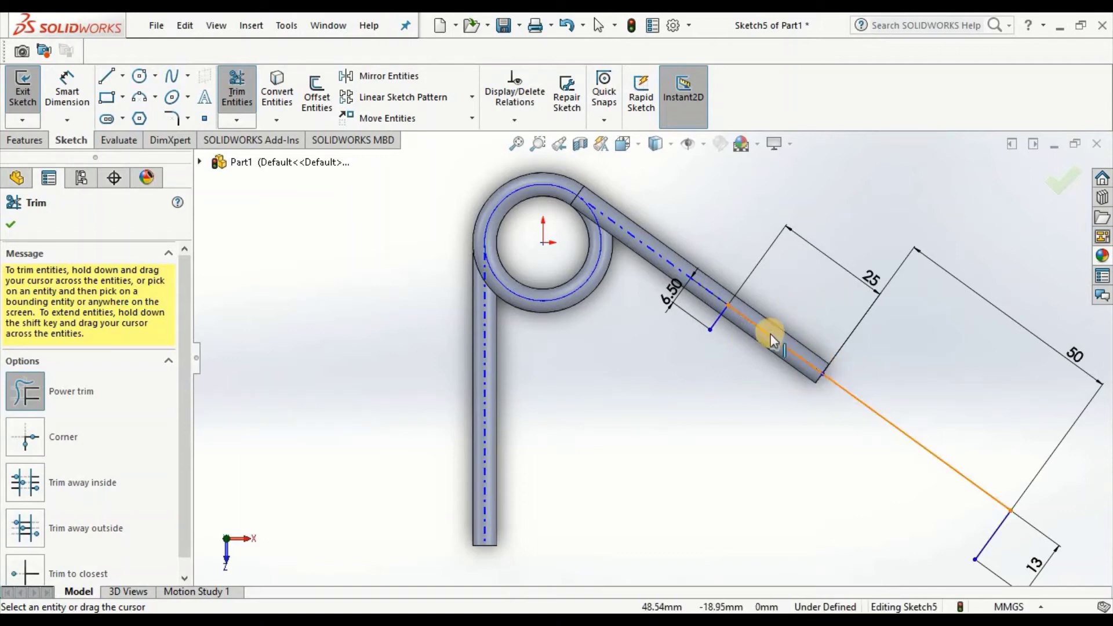
left_click(814, 370)
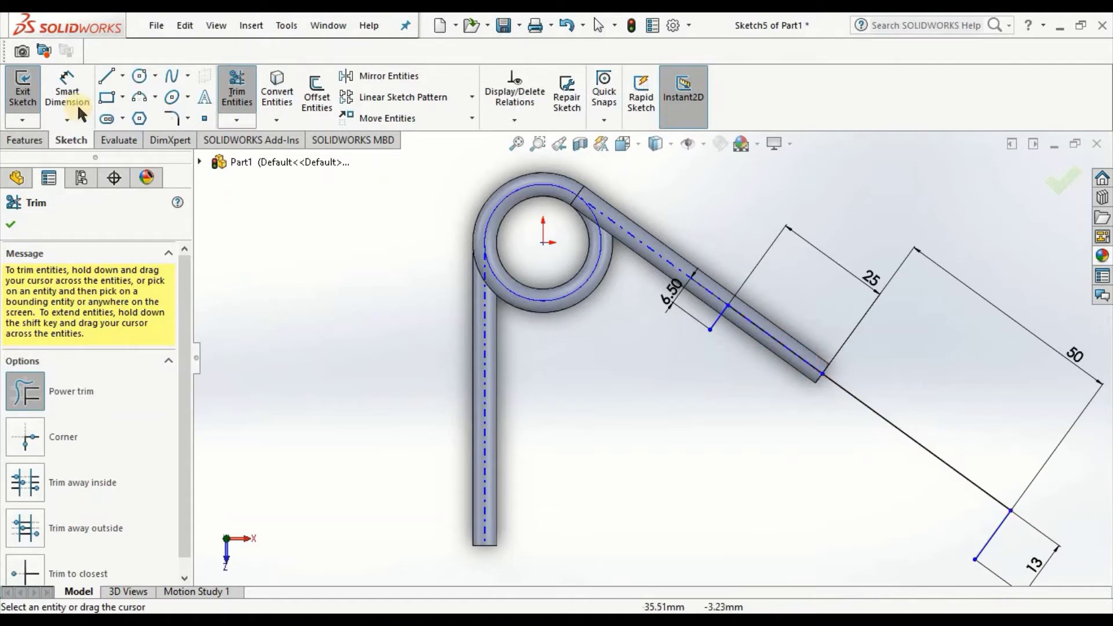
left_click(246, 94)
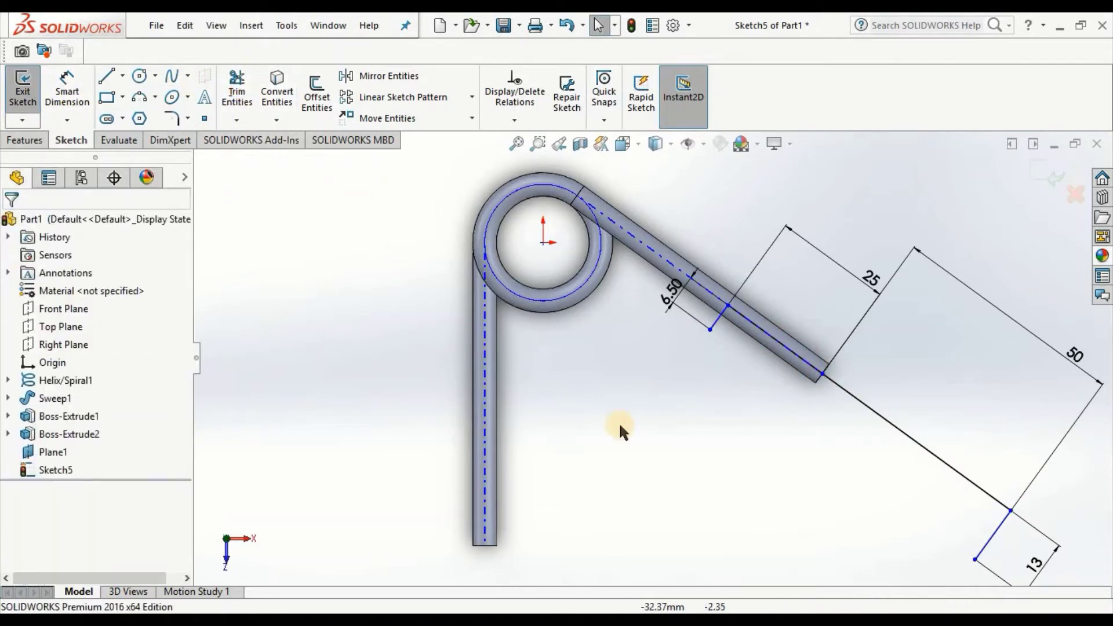
- Select the 13 mm end line and the long line to review their relations
left_click(991, 544)
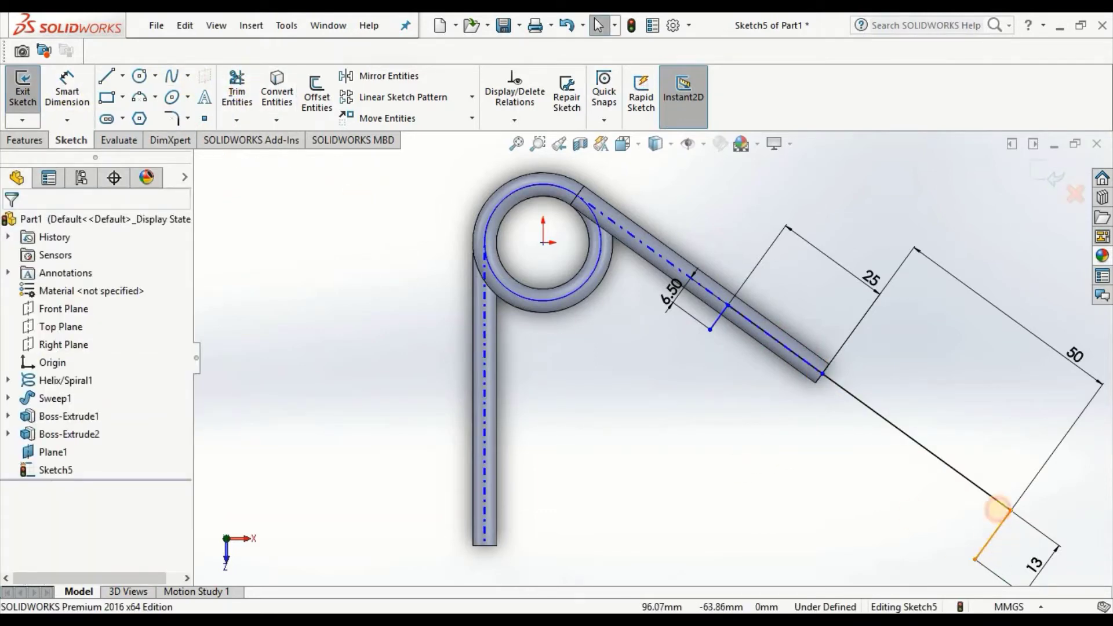
left_click(951, 479, "ctrl")
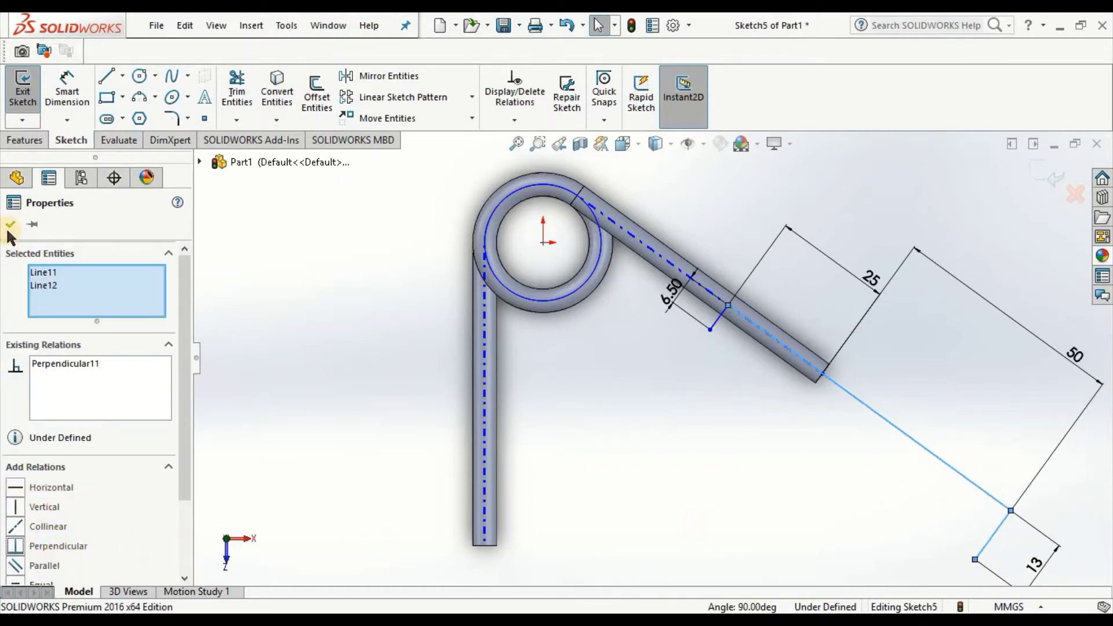
left_click(267, 269)
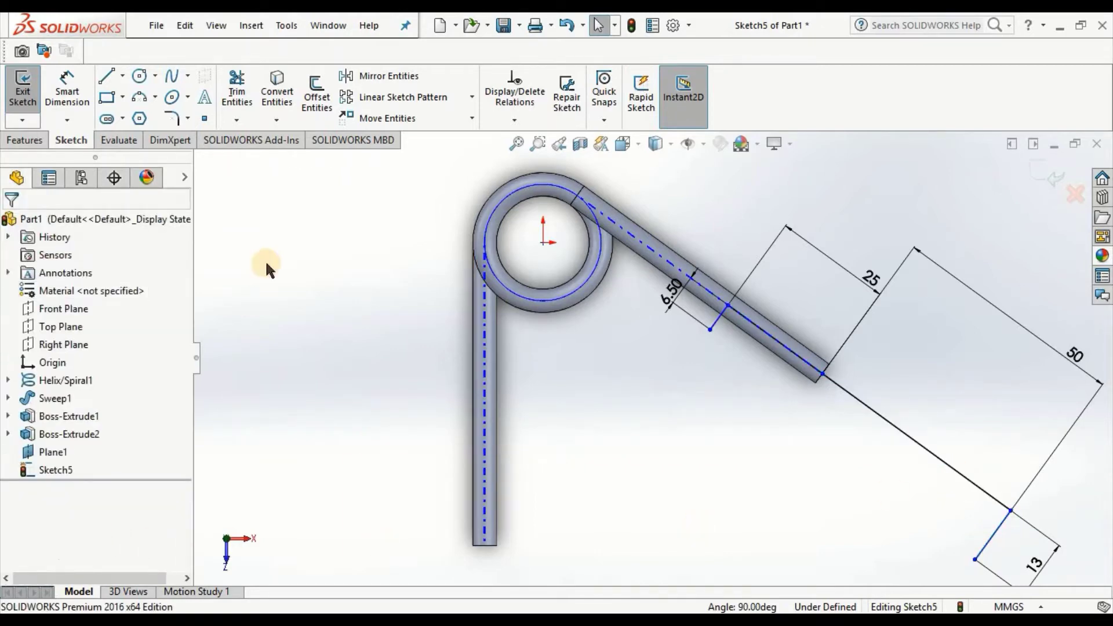
- Draw a construction centerline from the coil centre along the arm
left_click(172, 87)
left_click(711, 329)
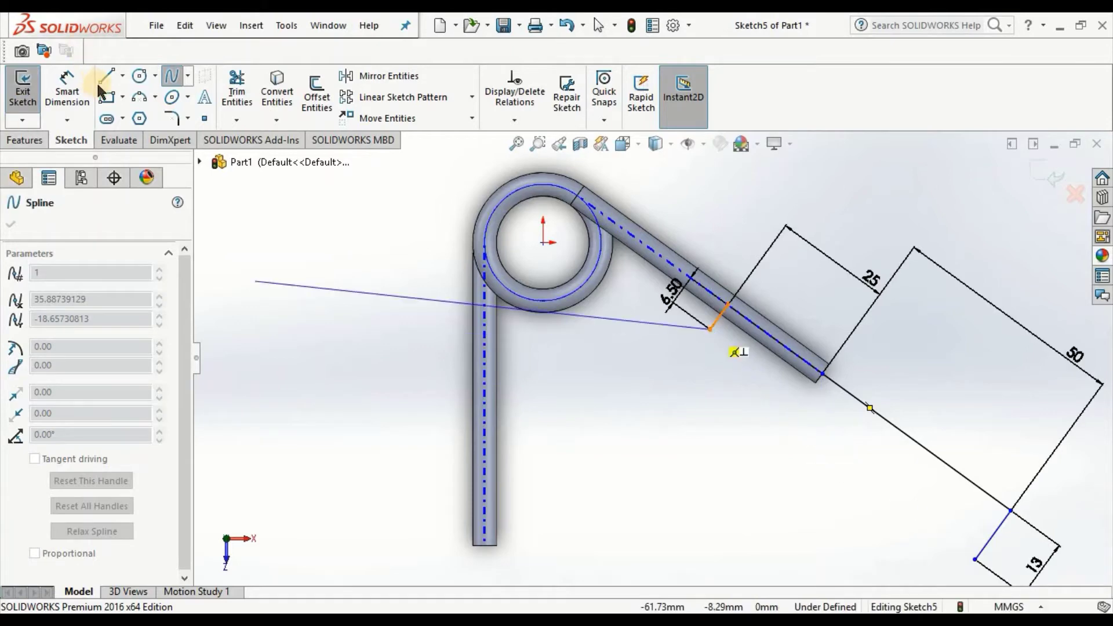
left_click(121, 76)
left_click(149, 114)
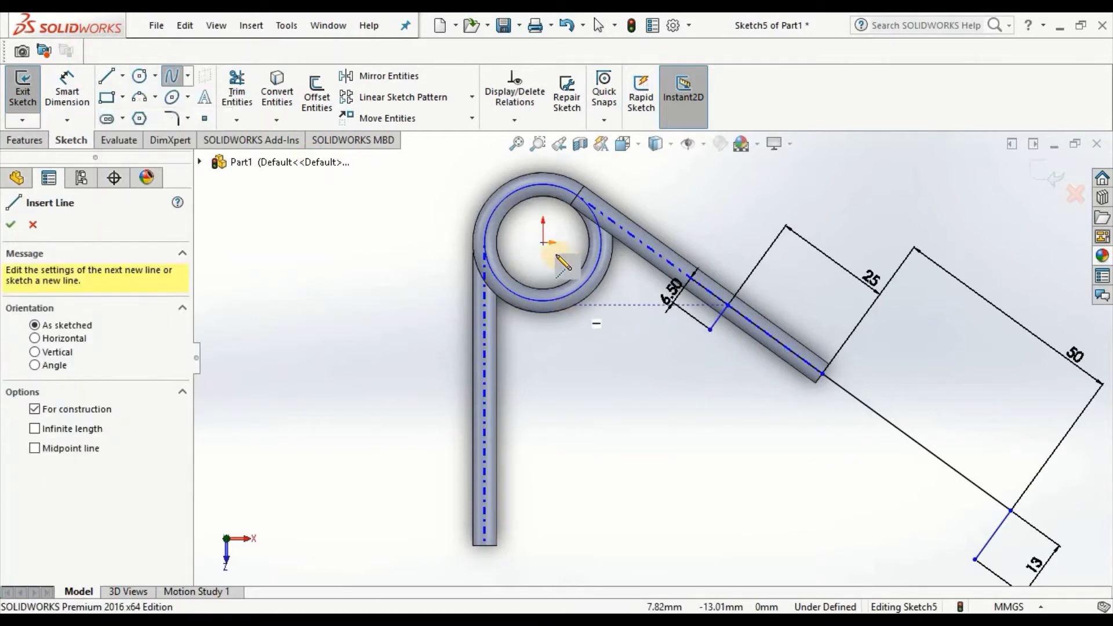
left_click(542, 243)
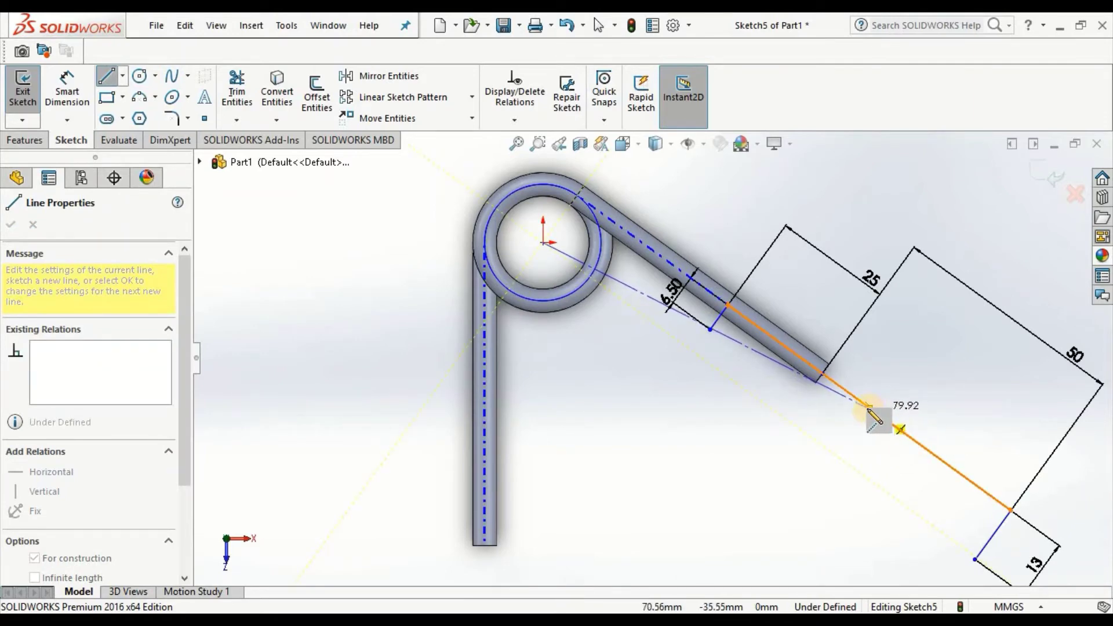
left_click(831, 452)
- Draw a curved spline from the 6.50 mm step end to the 13 mm line's corner
left_click(172, 76)
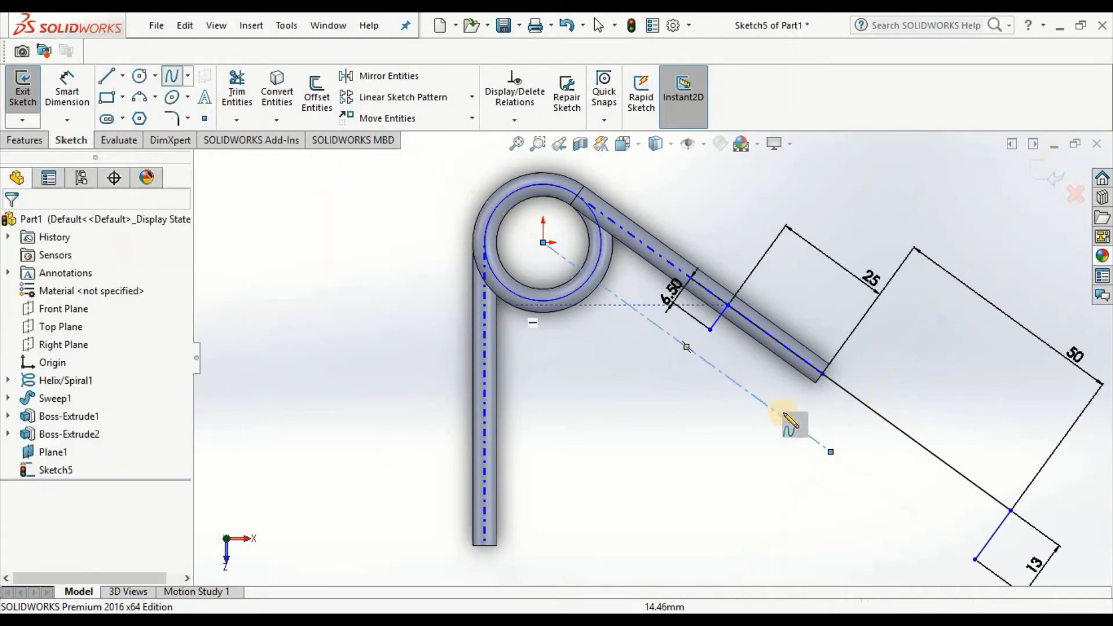
left_click(710, 330)
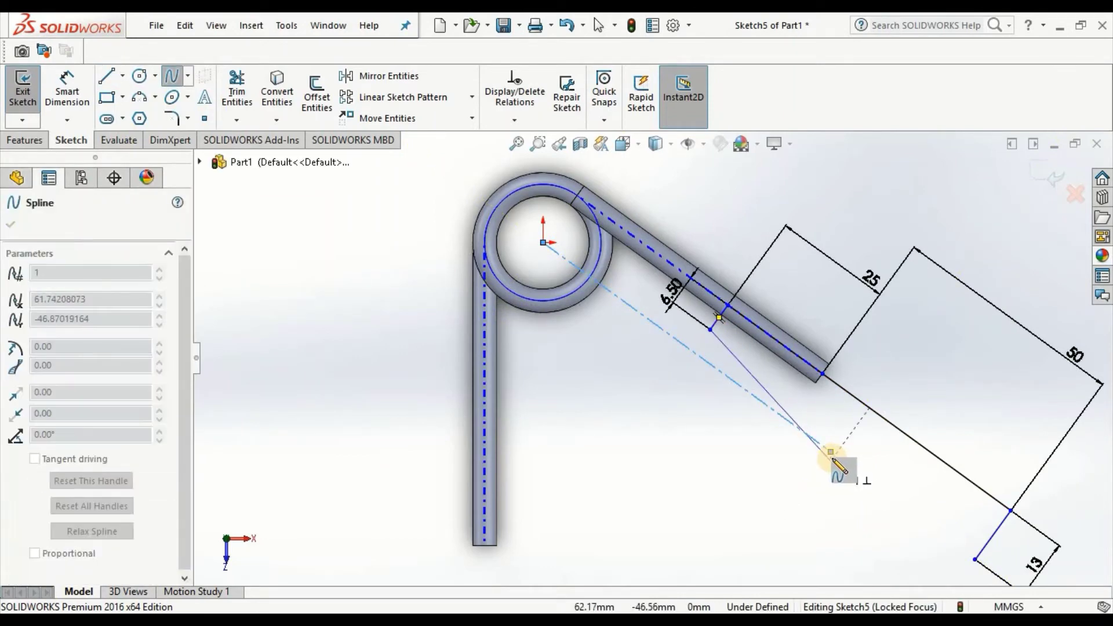
left_click(831, 452)
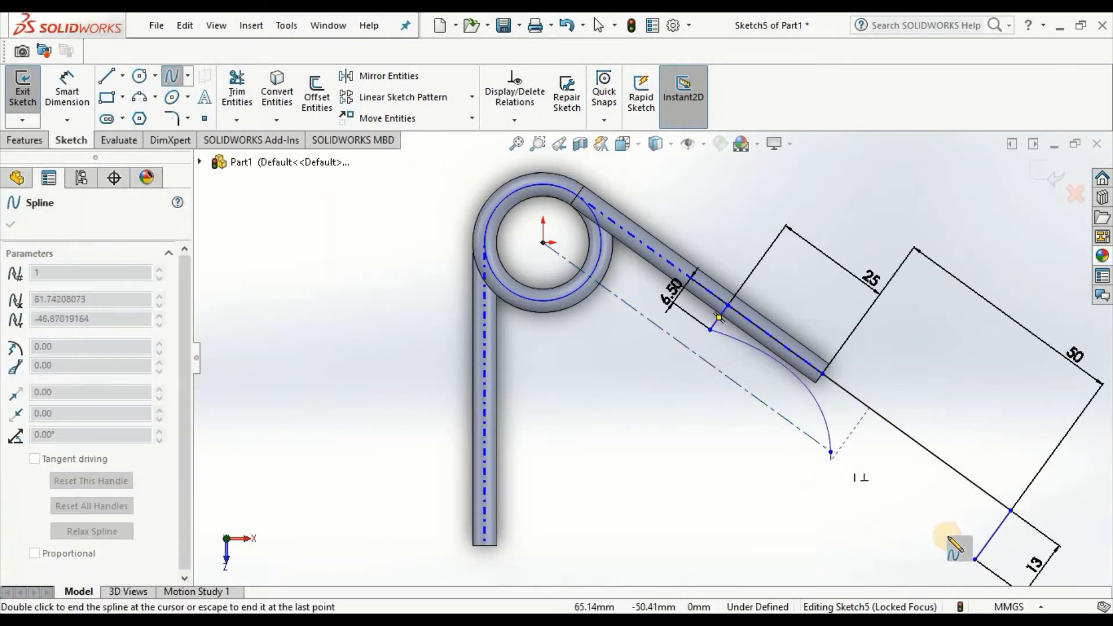
double_click(976, 560)
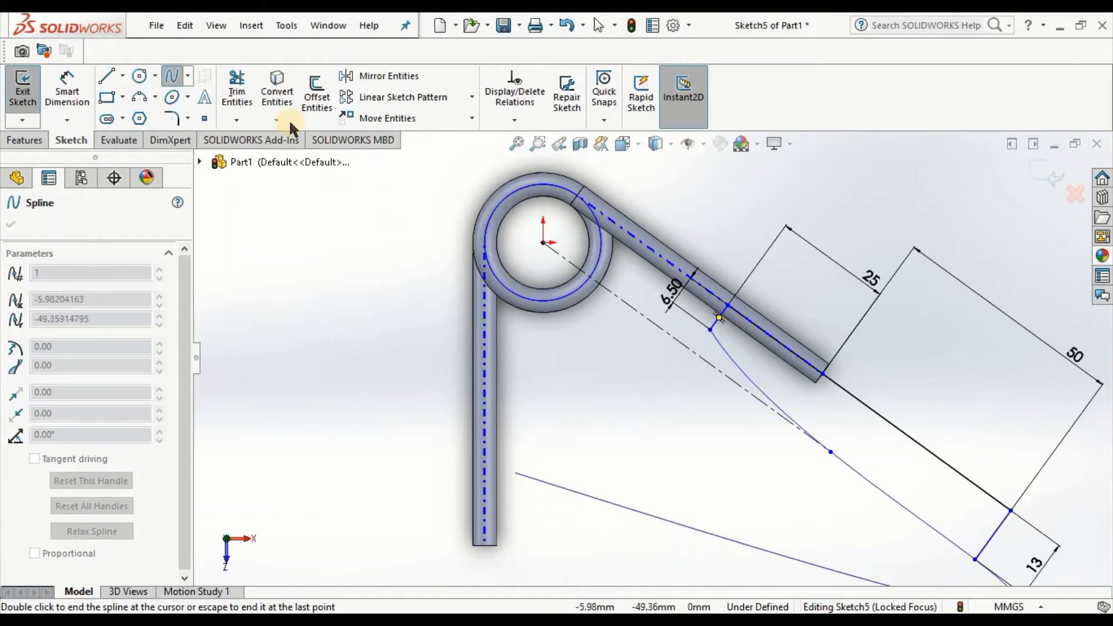
left_click(174, 78)
key("Escape")
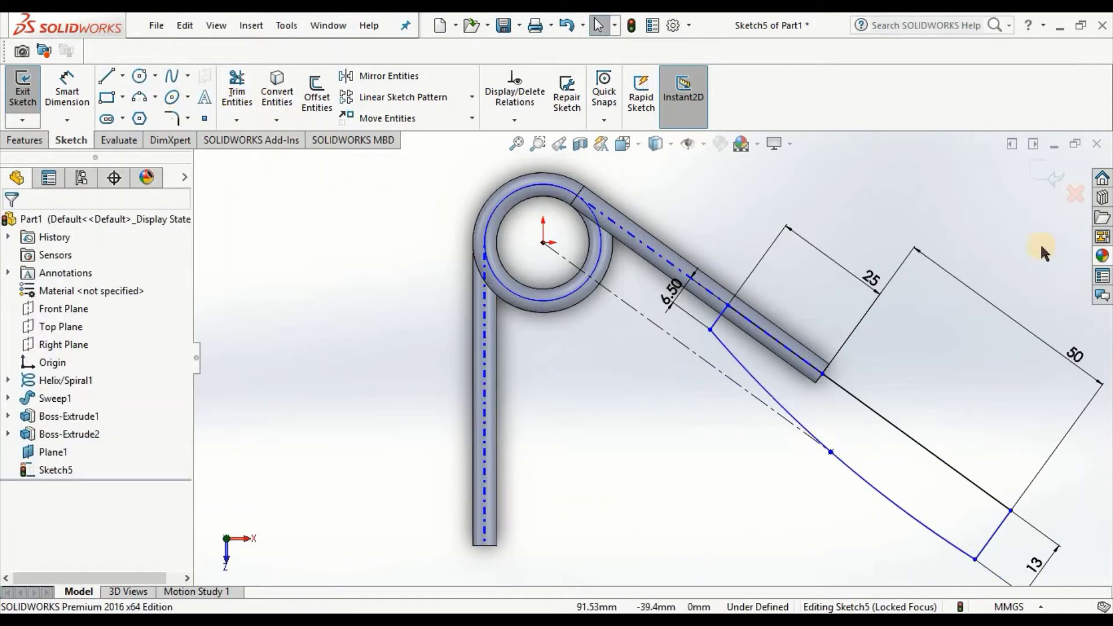
- Revolve Sketch5 360° around the long line into a tapered handle, then fit the view
left_click(1035, 177)
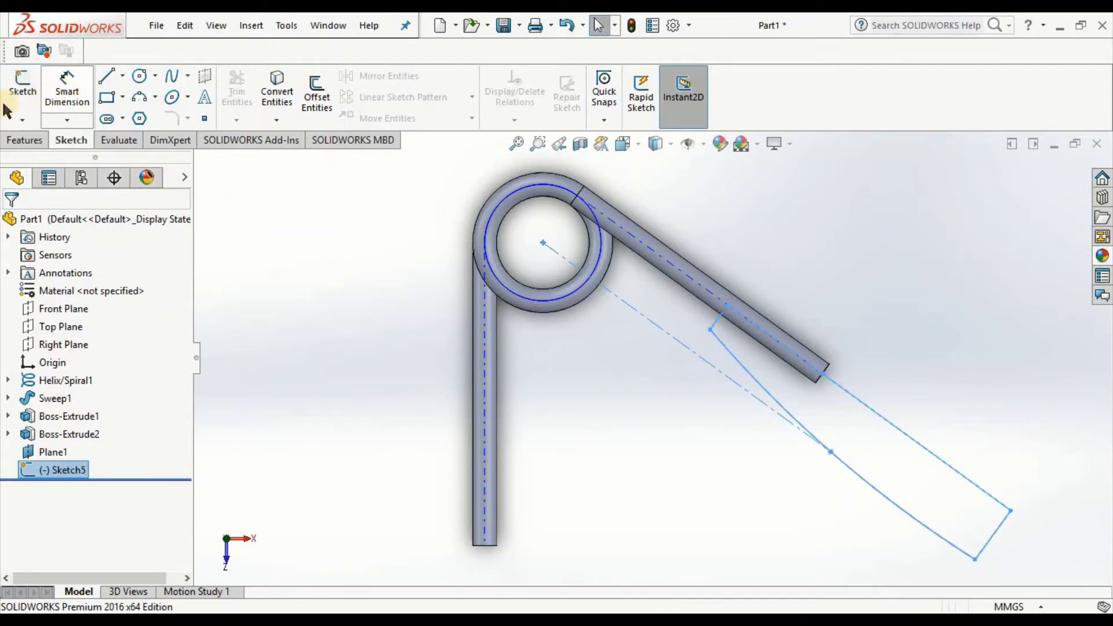
left_click(22, 120)
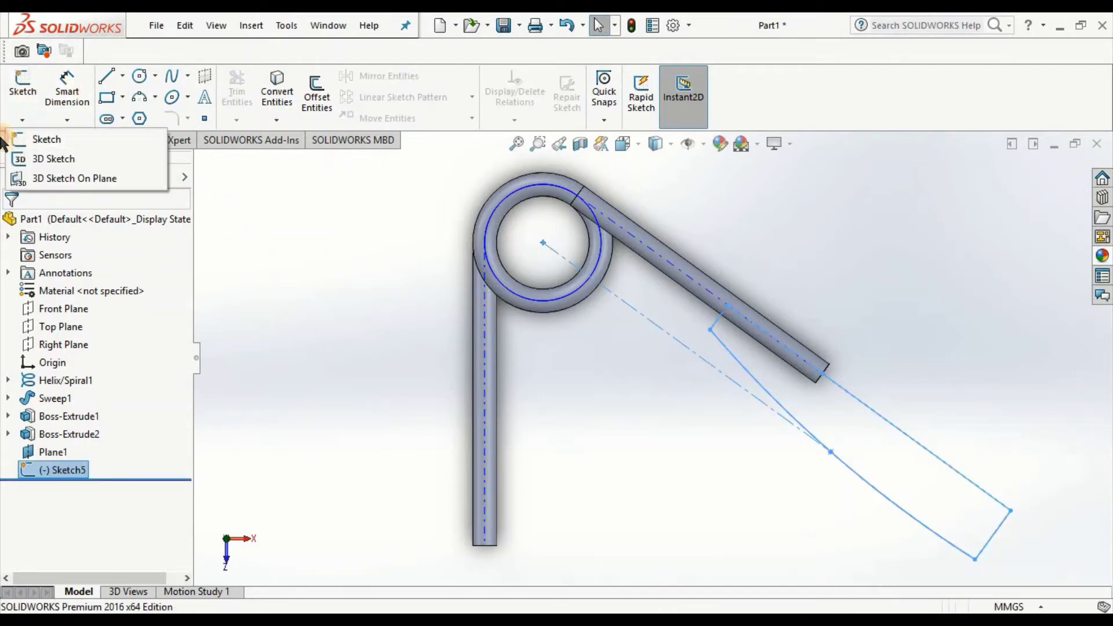
left_click(4, 142)
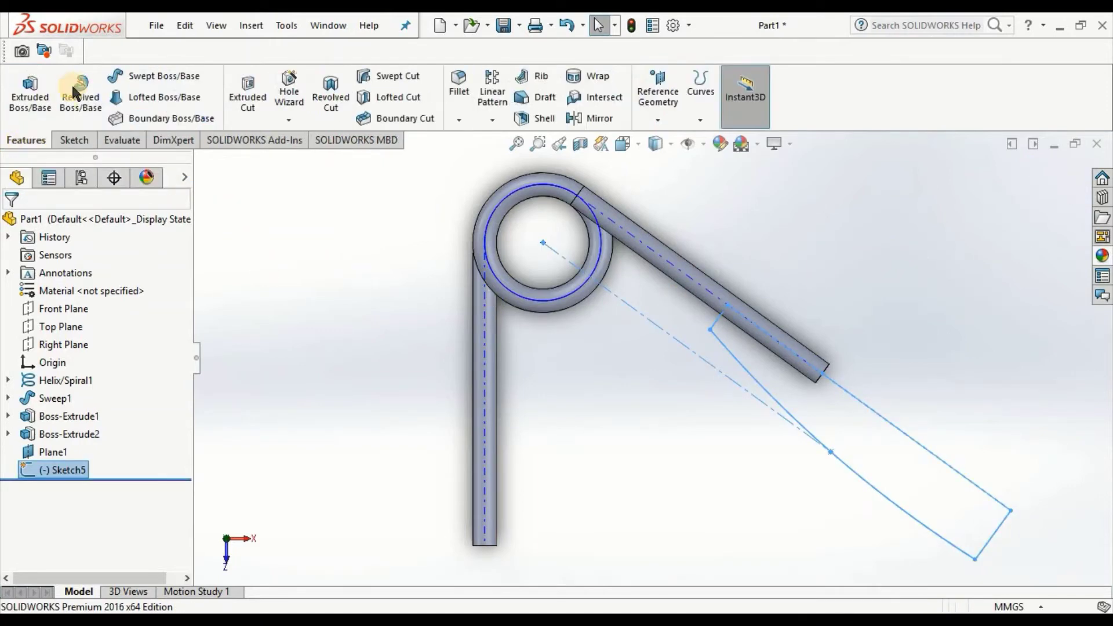
left_click(914, 438)
left_click(1041, 170)
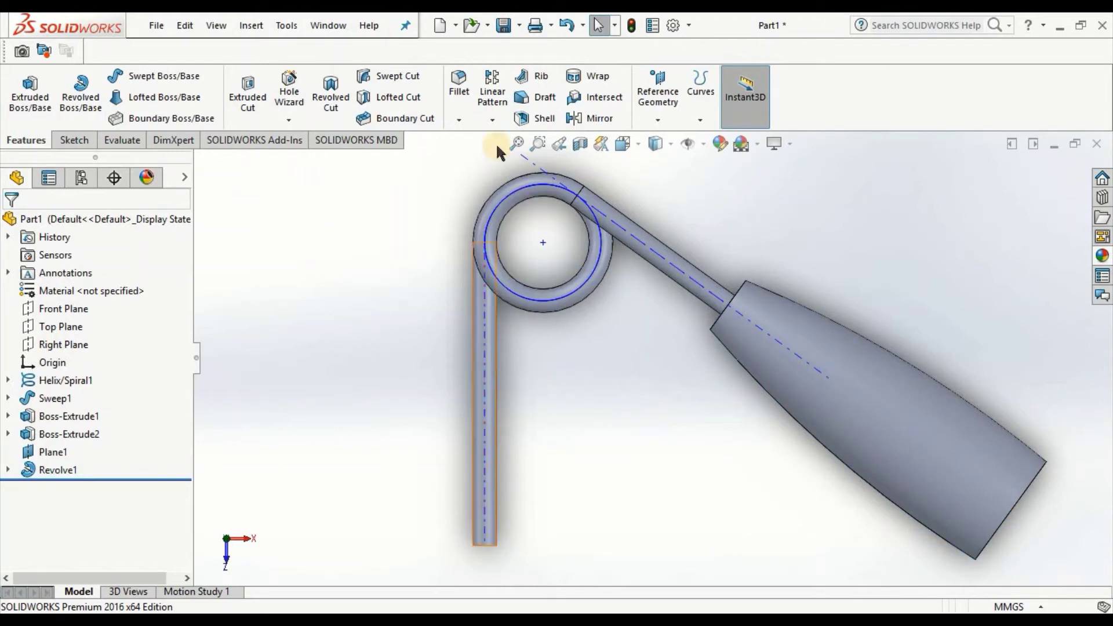
left_click(516, 142)
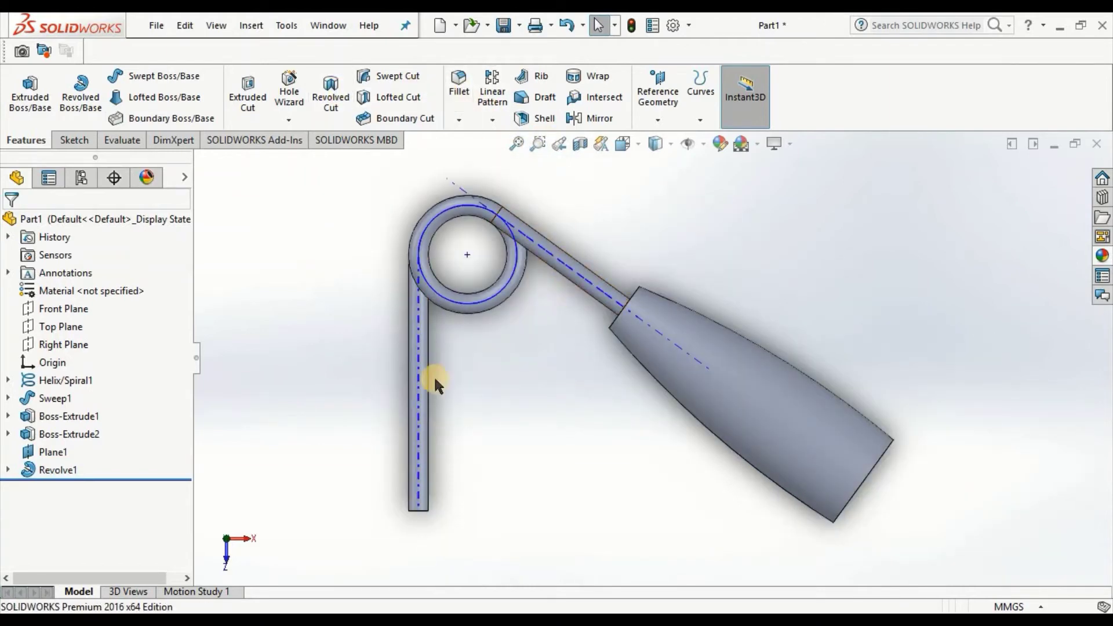
left_click(67, 327)
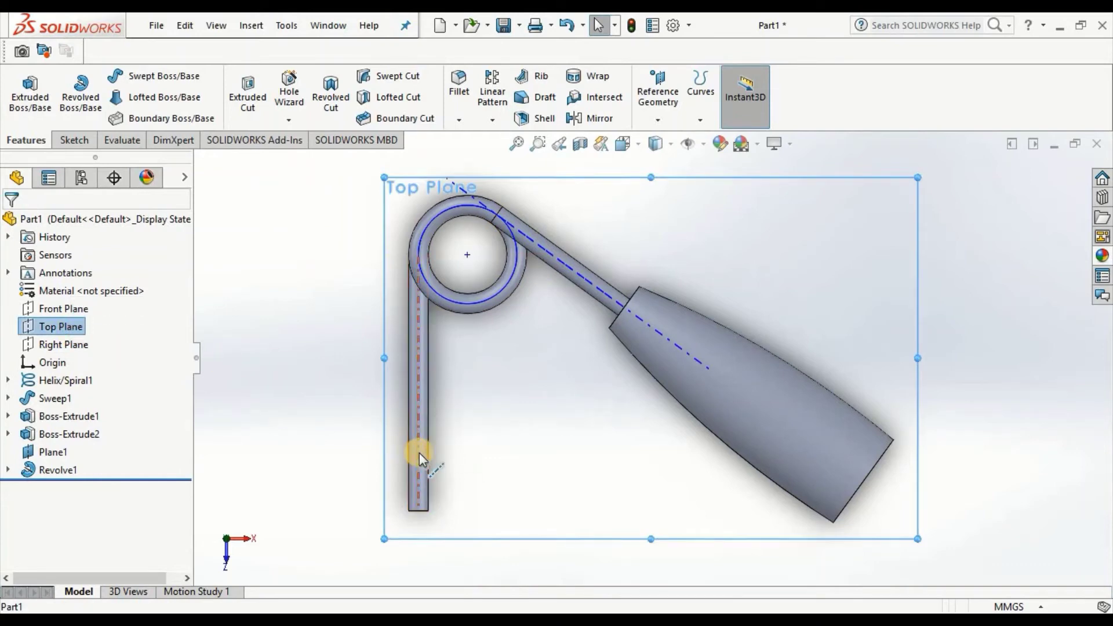
- Start a new sketch on the Top Plane
left_click(74, 140)
left_click(593, 524)
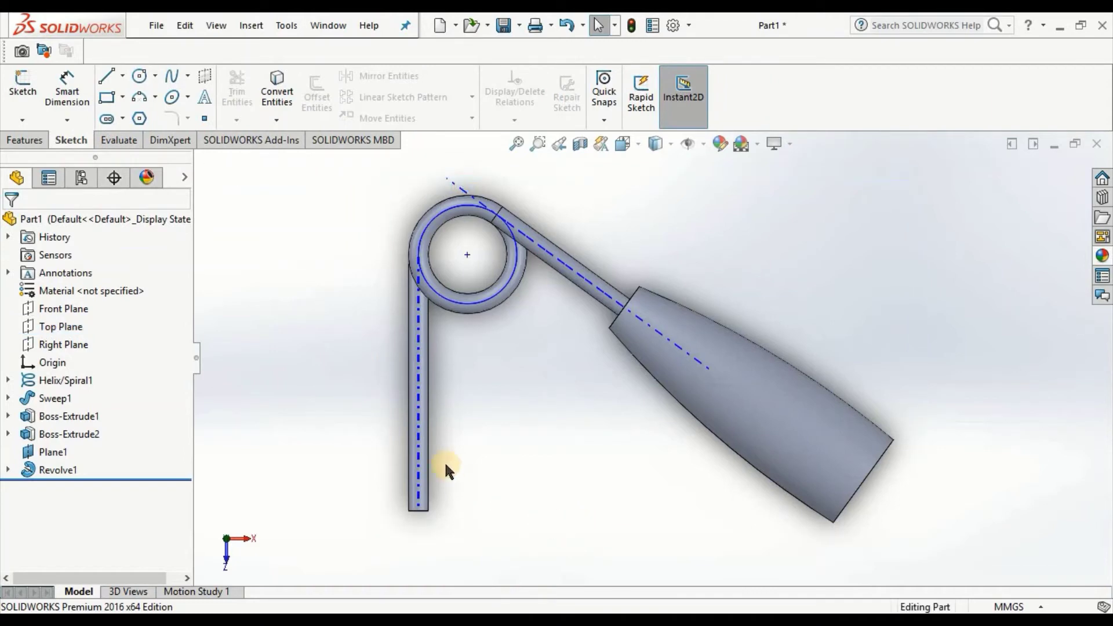
left_click(61, 326)
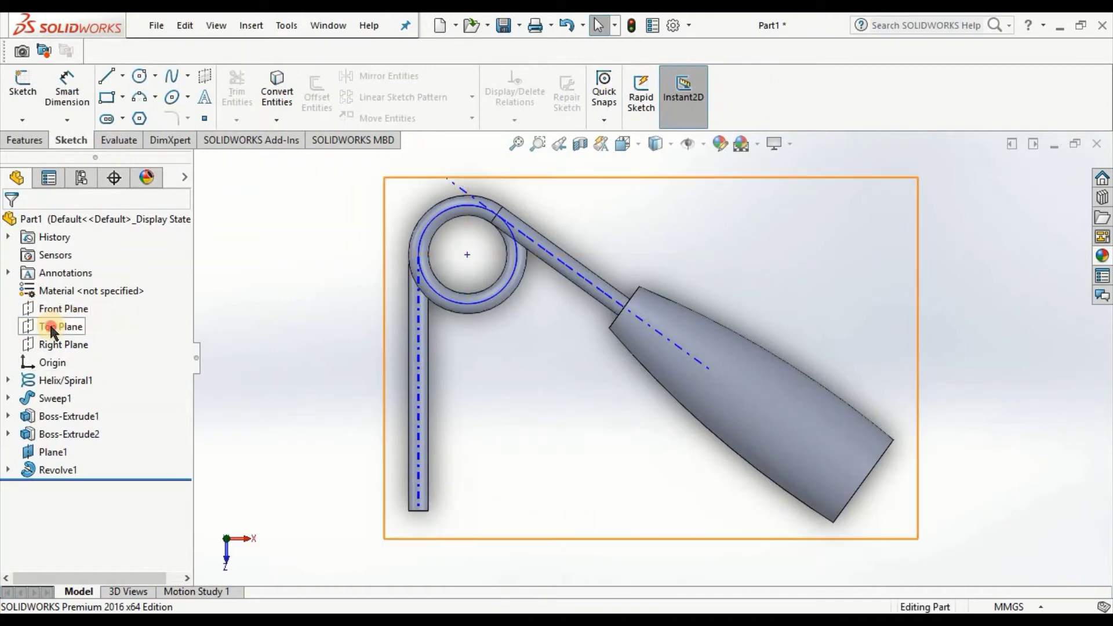
left_click(21, 93)
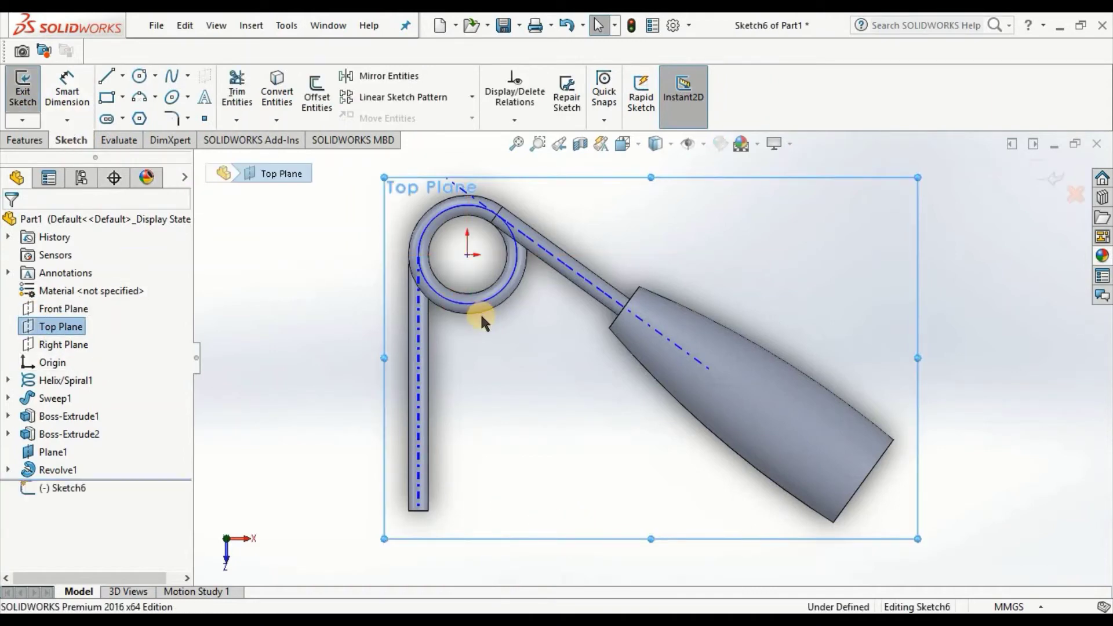
left_click(272, 328)
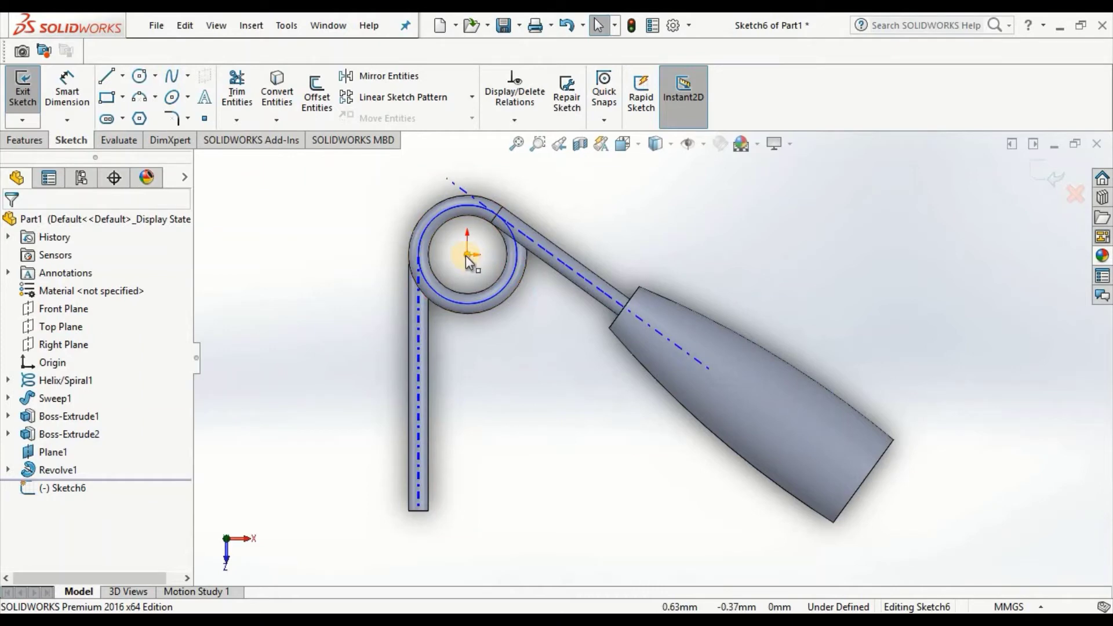
left_click(422, 506)
- Convert the straight rod's two side edges and bottom end edge into sketch lines
left_click(283, 99)
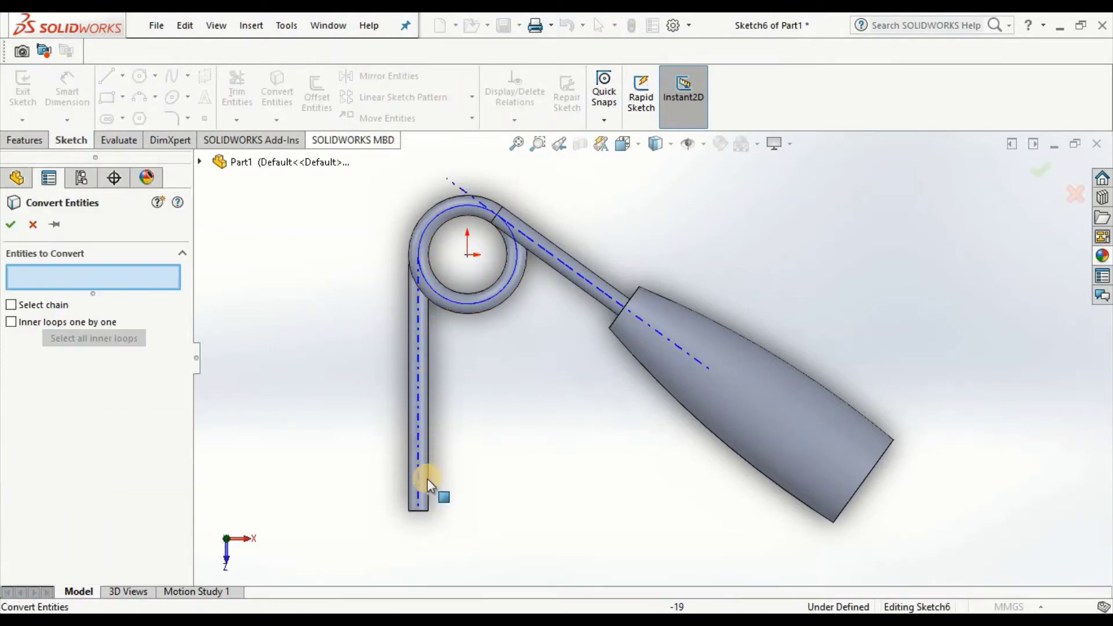
left_click(408, 494)
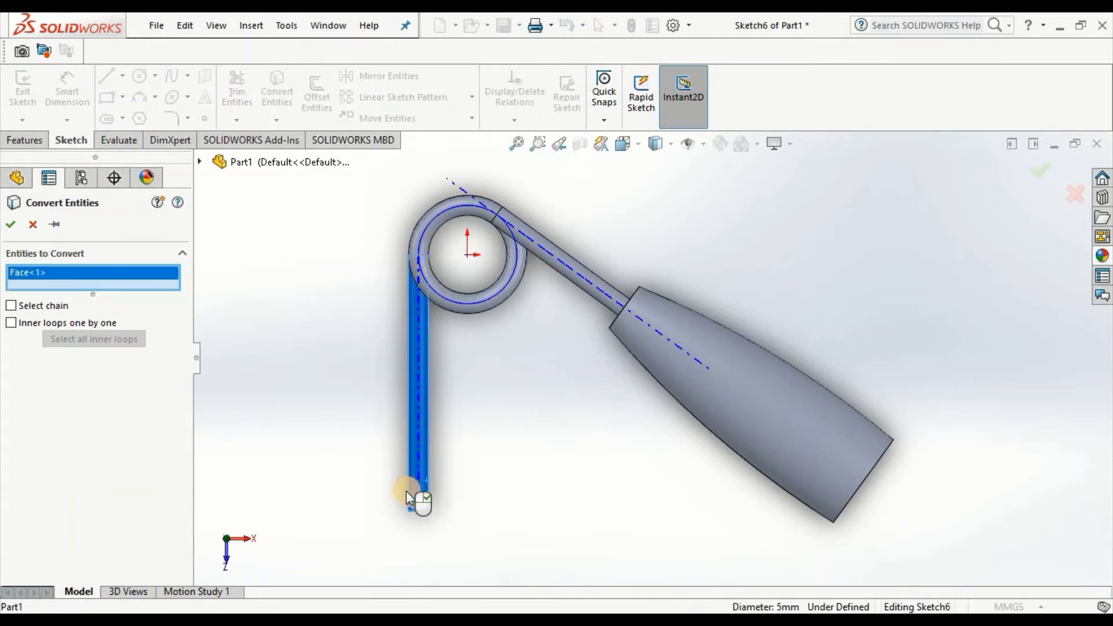
right_click(85, 264)
left_click(159, 300)
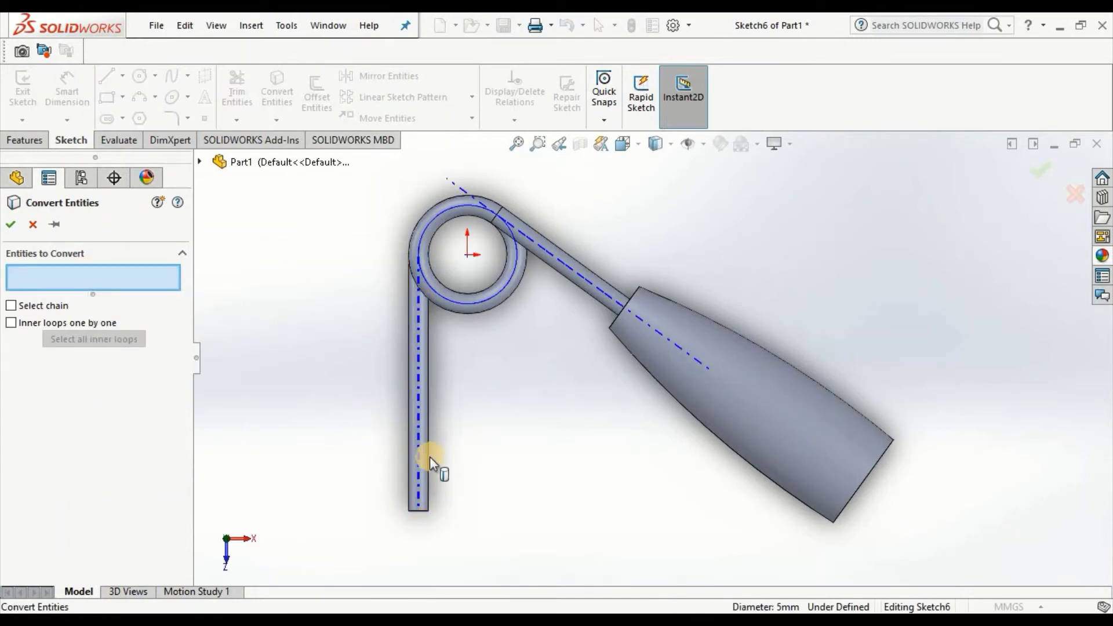
left_click(435, 467)
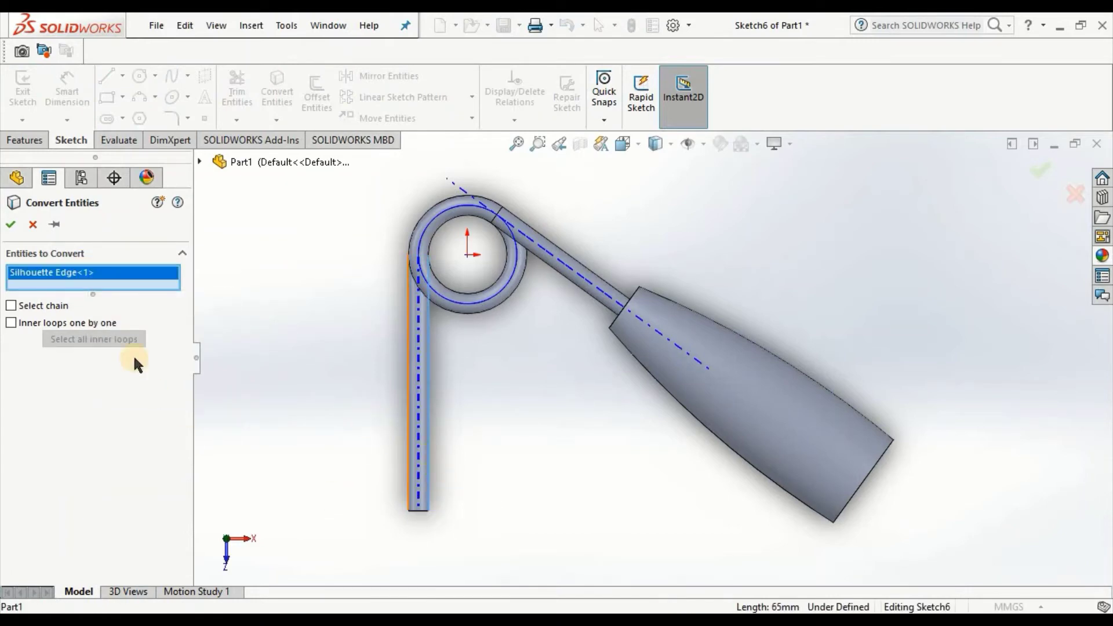
left_click(409, 488)
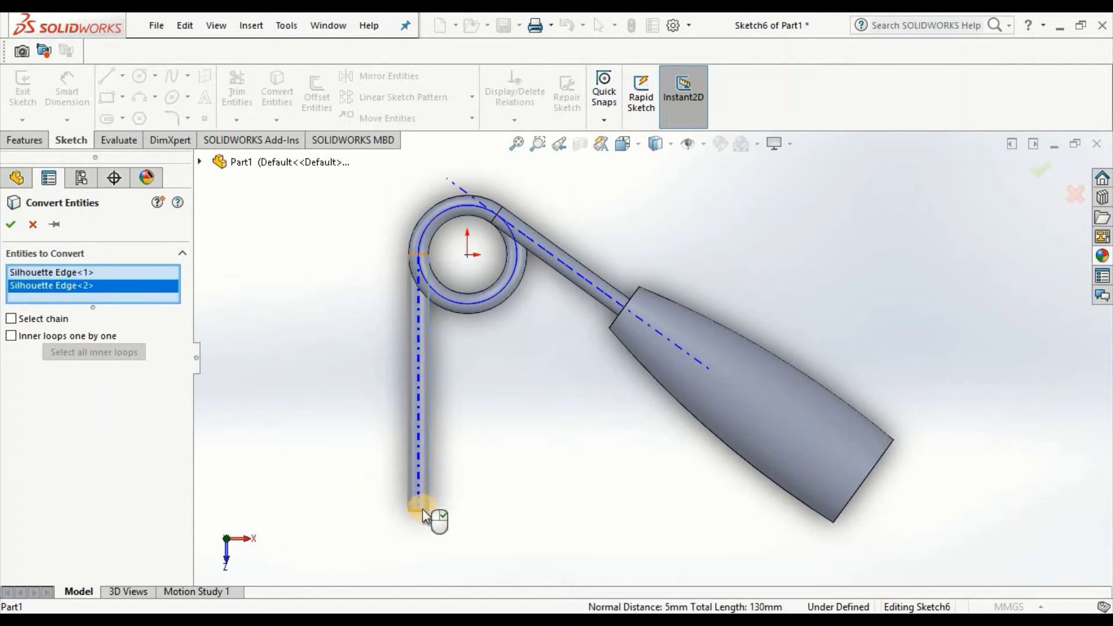
left_click(423, 511)
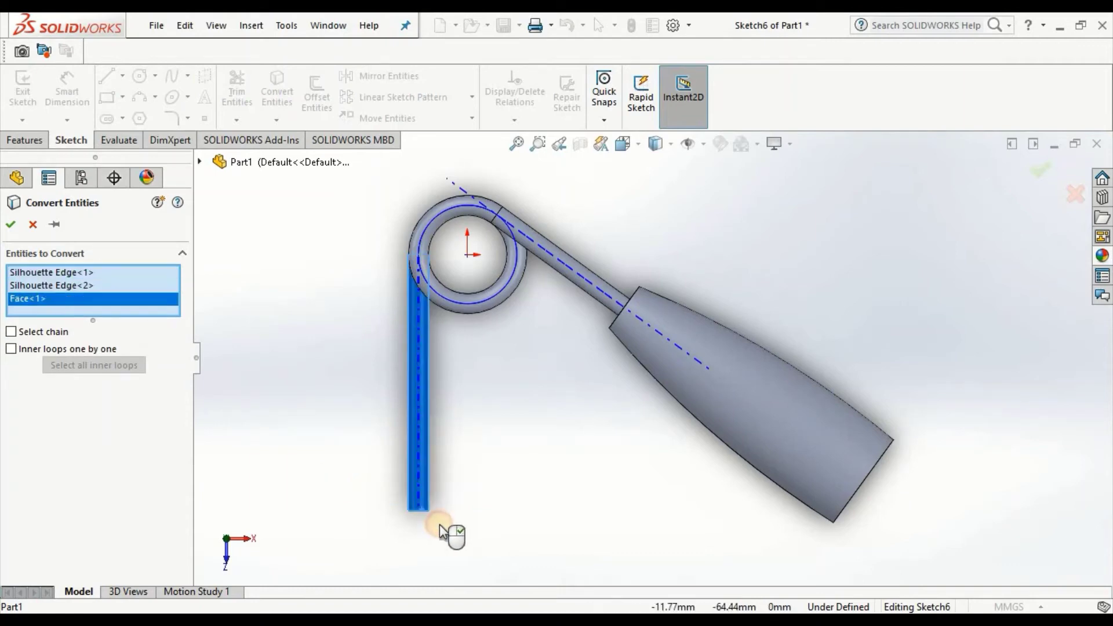
right_click(152, 305)
left_click(201, 321)
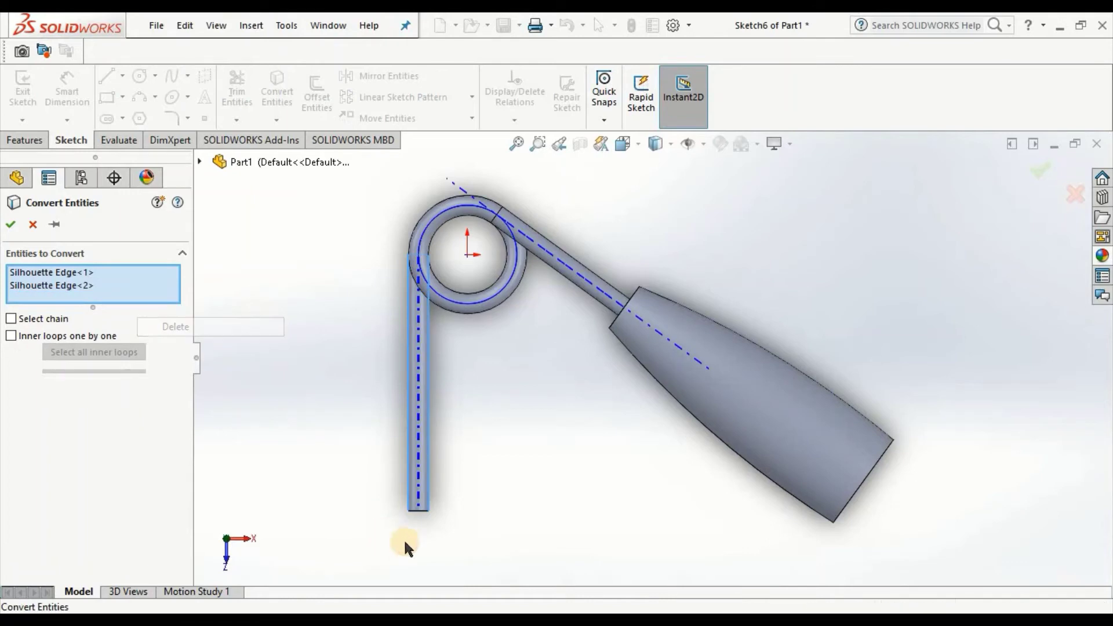
left_click(420, 512)
left_click(11, 224)
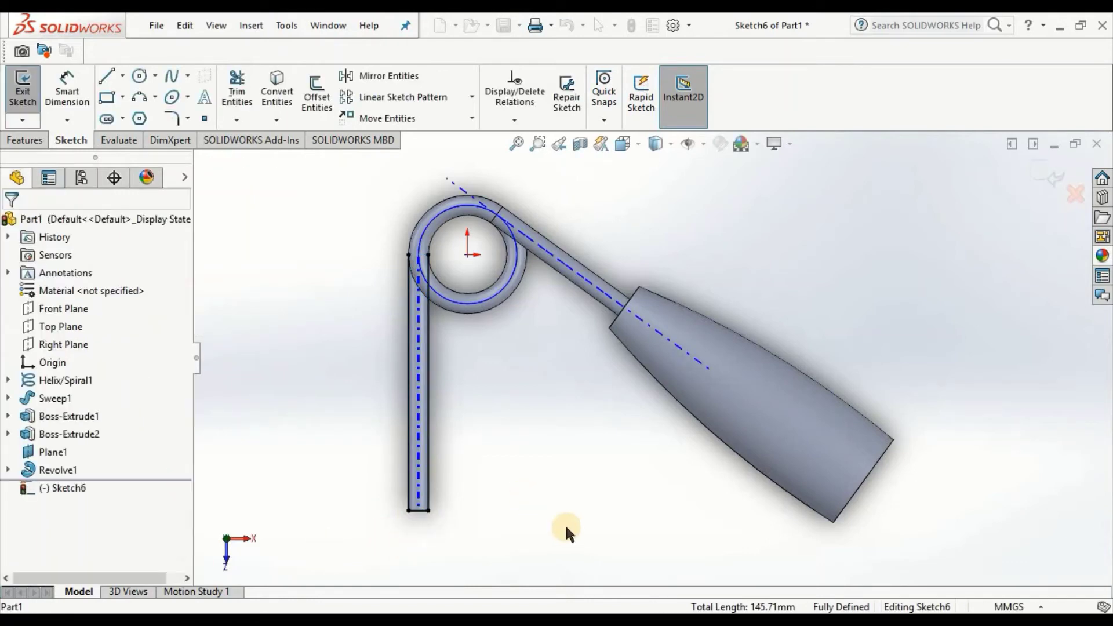
- Draw a vertical centerline below the rod's bottom end and dimension it 50 mm
left_click(123, 76)
left_click(145, 114)
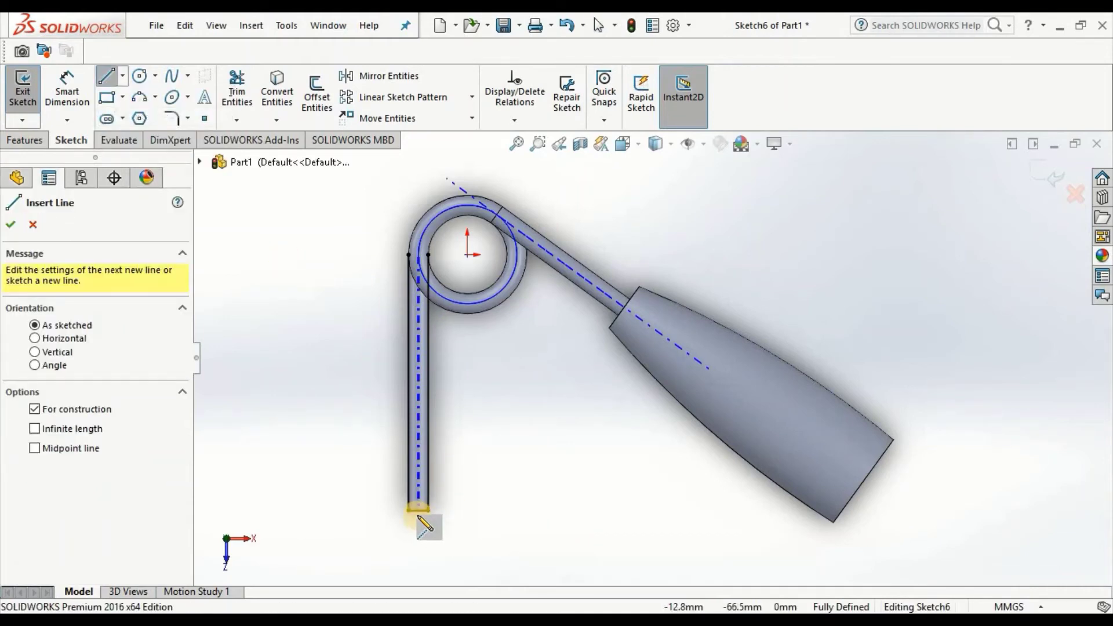
left_click(418, 511)
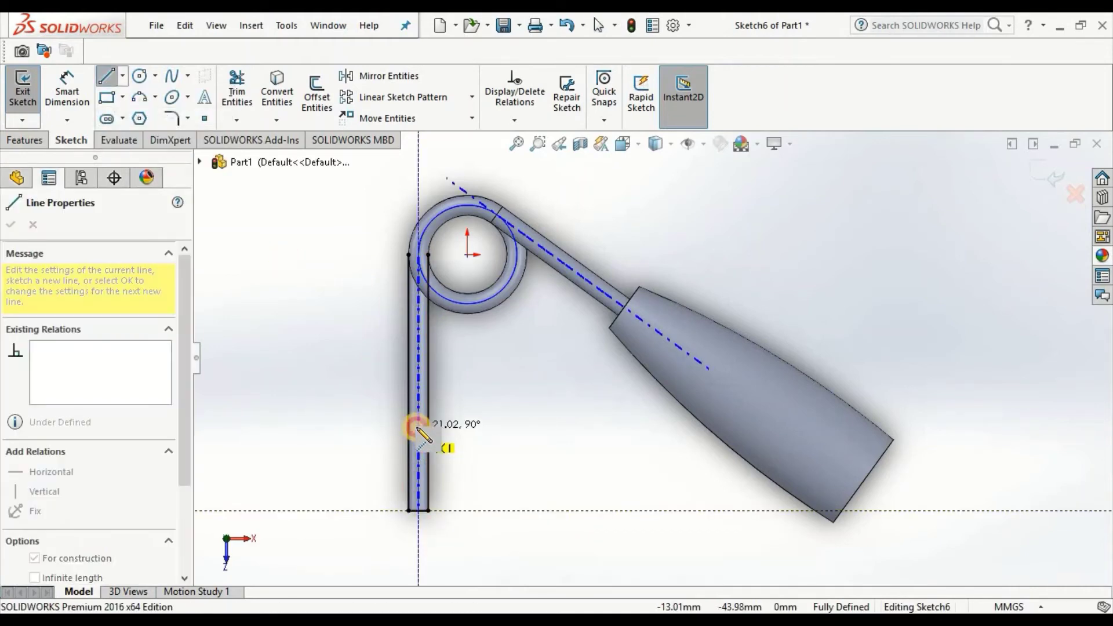
left_click(123, 76)
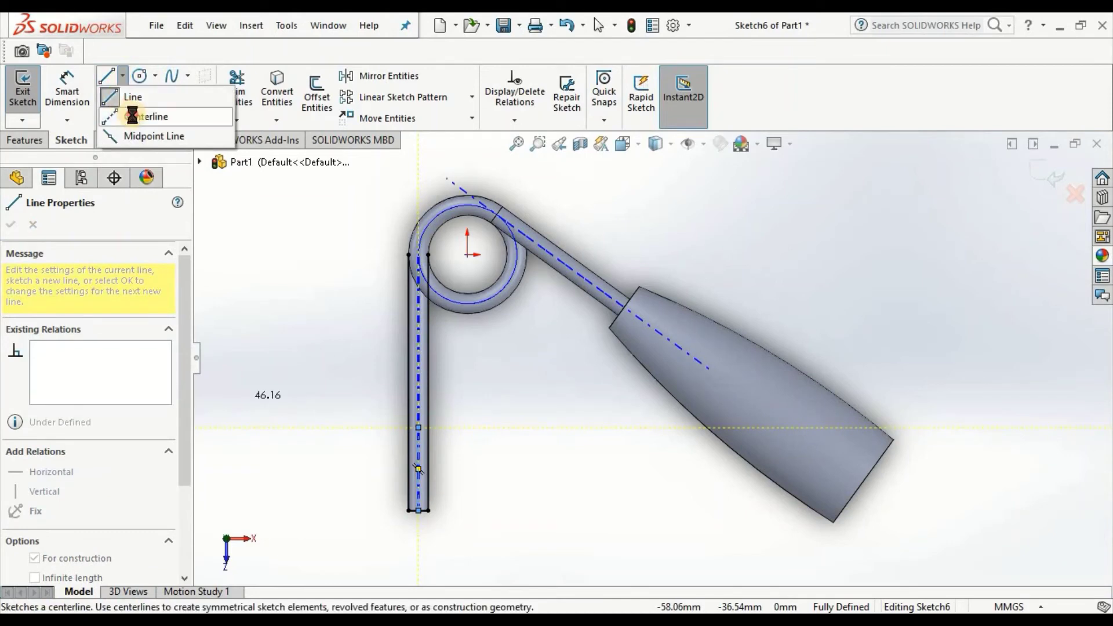
left_click(134, 114)
left_click(418, 511)
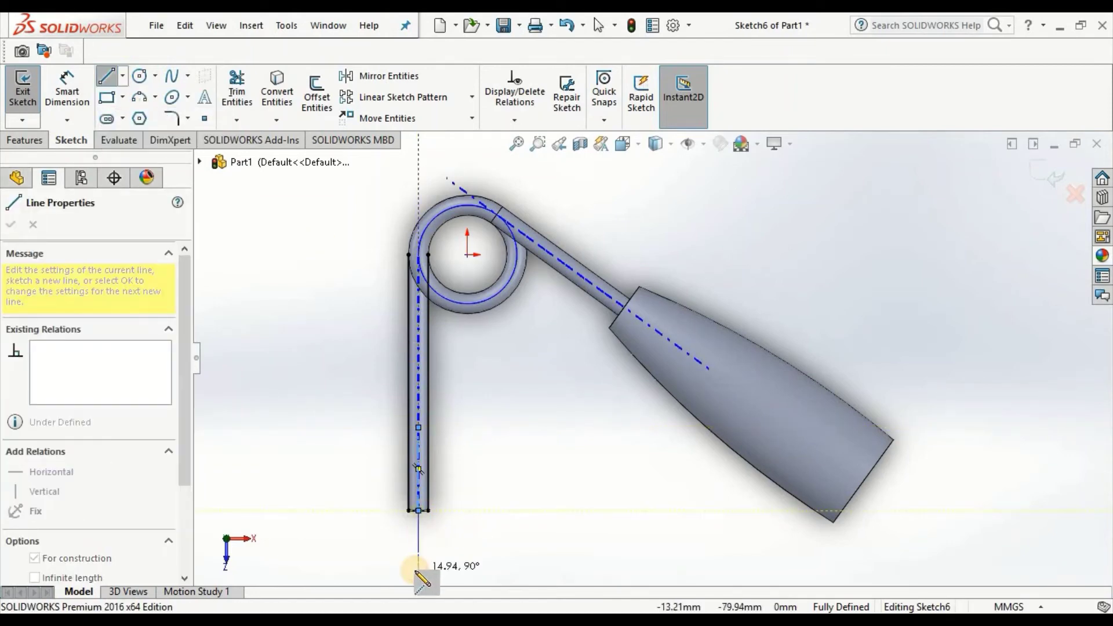
left_click(418, 570)
left_click(67, 93)
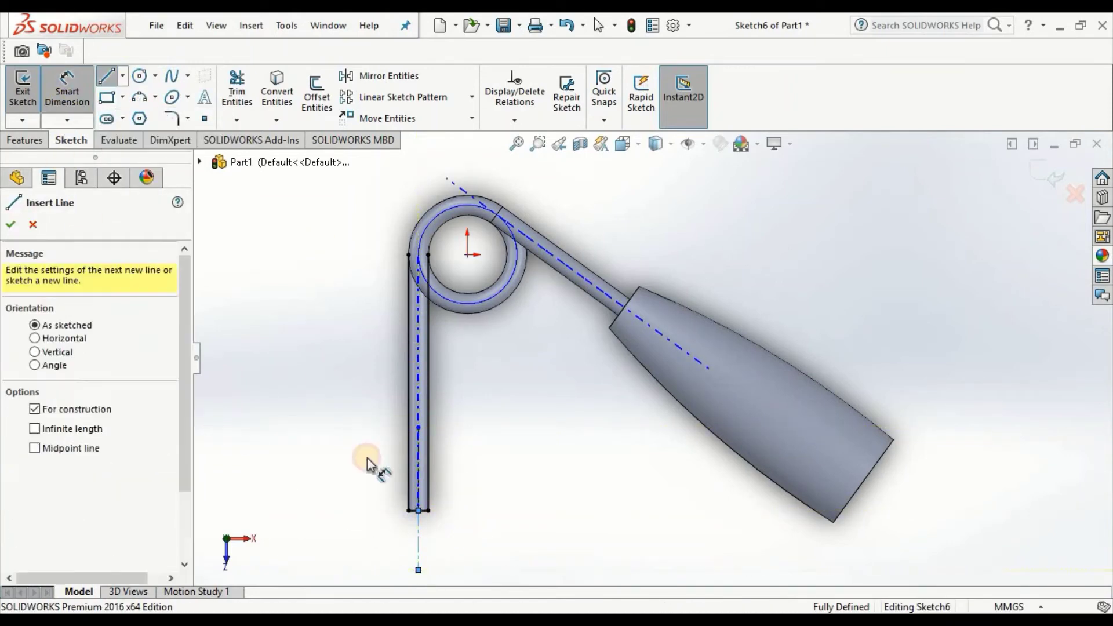
left_click(418, 542)
left_click(320, 527)
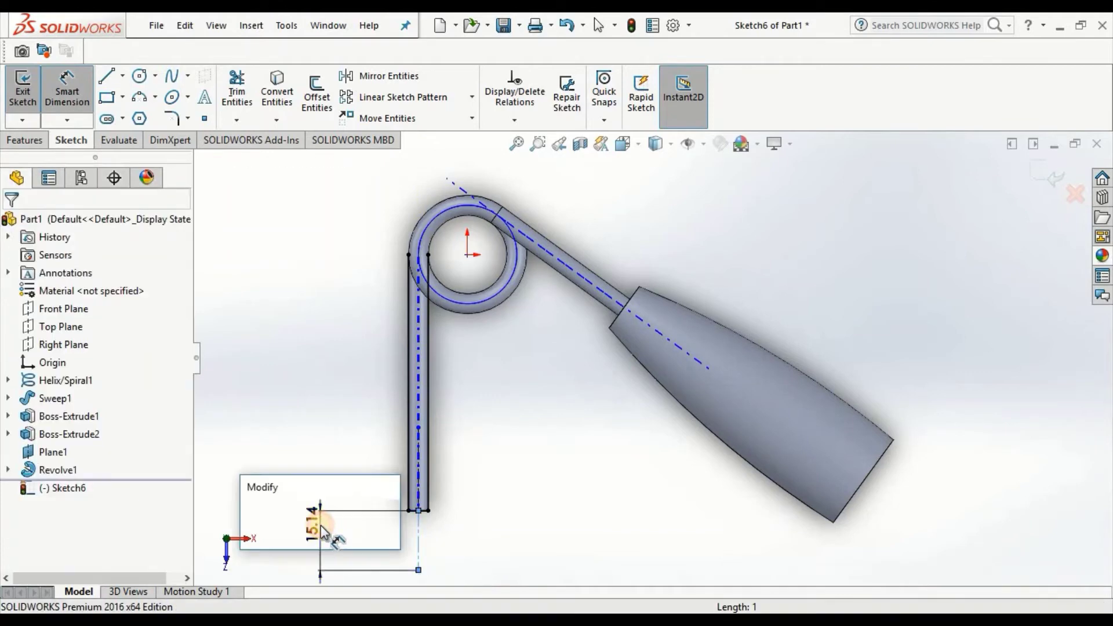
type("50")
key("Return")
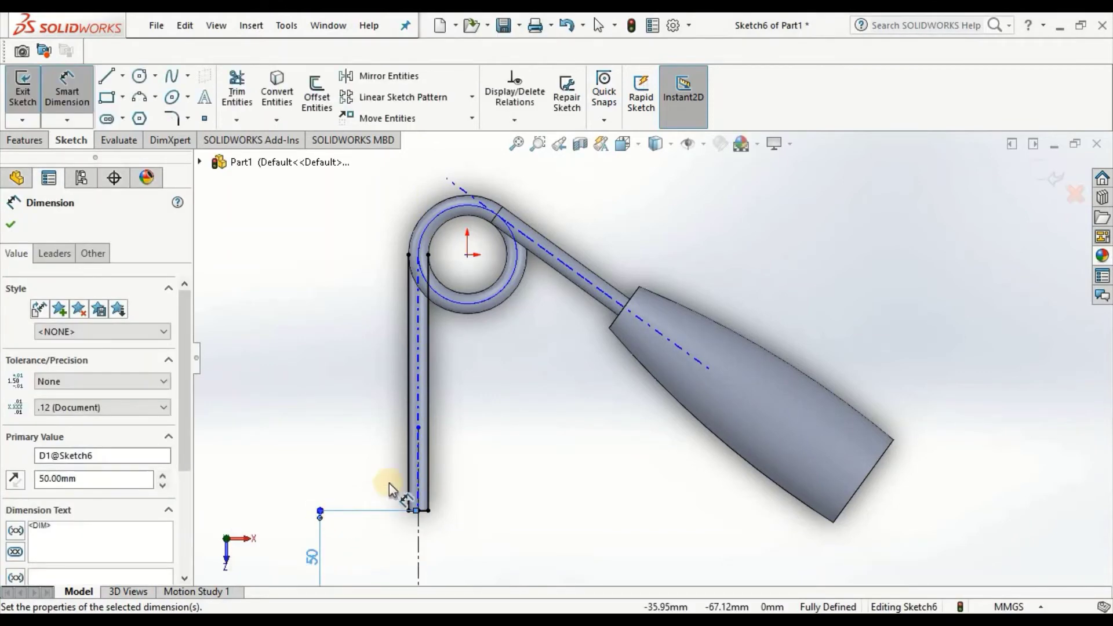
- Dimension the centerline running along the rod to 25 mm
left_click(420, 464)
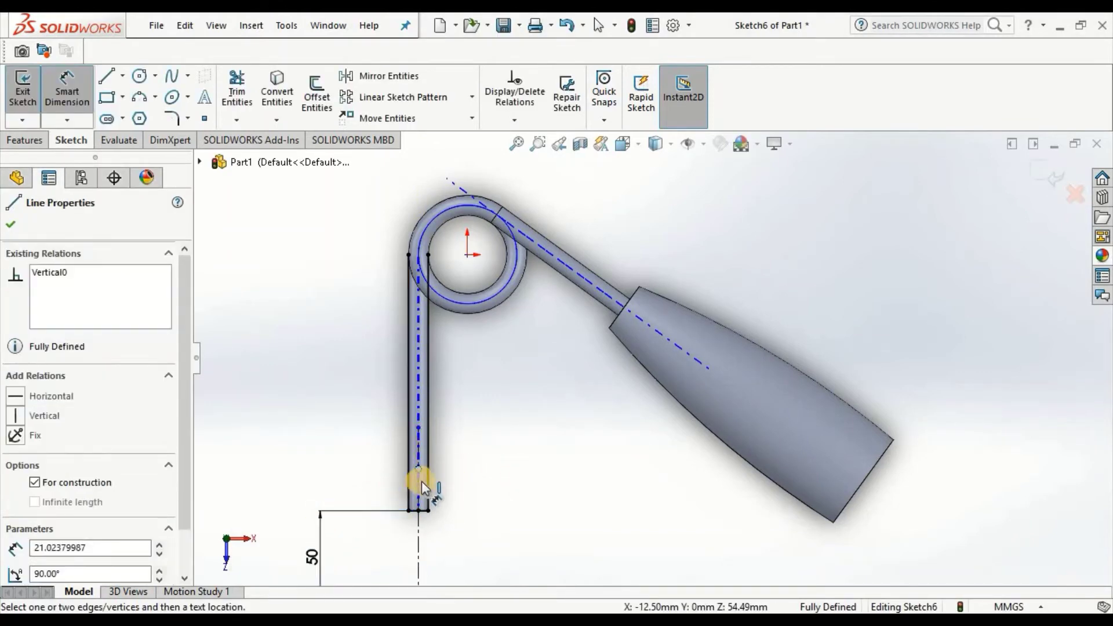
left_click(418, 468)
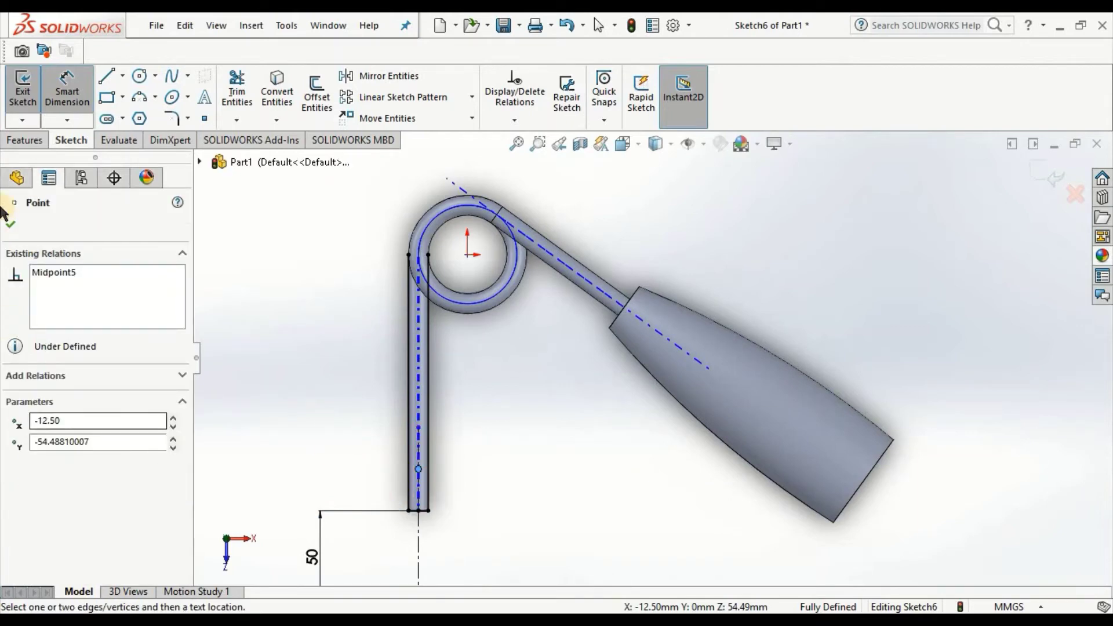
left_click(78, 88)
key("Escape")
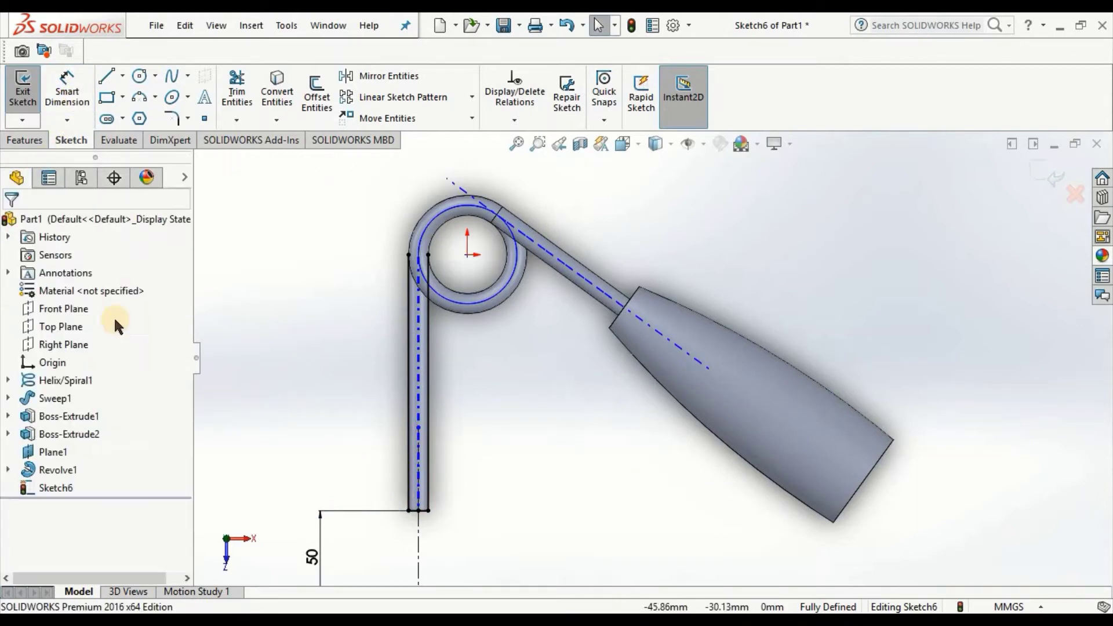
left_click(66, 77)
left_click(416, 478)
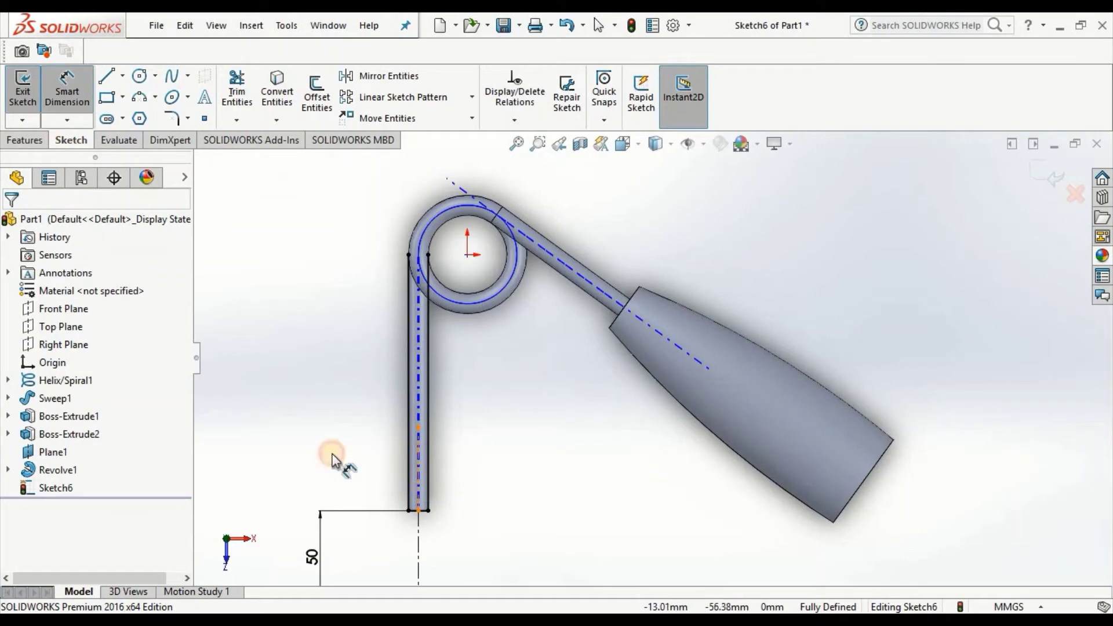
left_click(305, 454)
type("25")
key("Return")
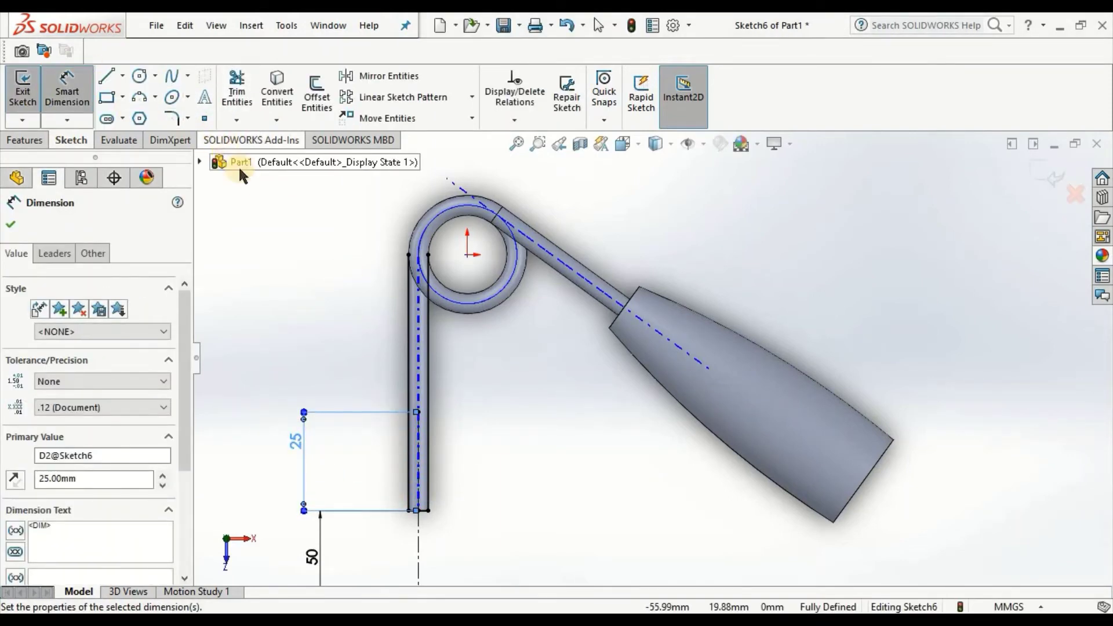
left_click(67, 90)
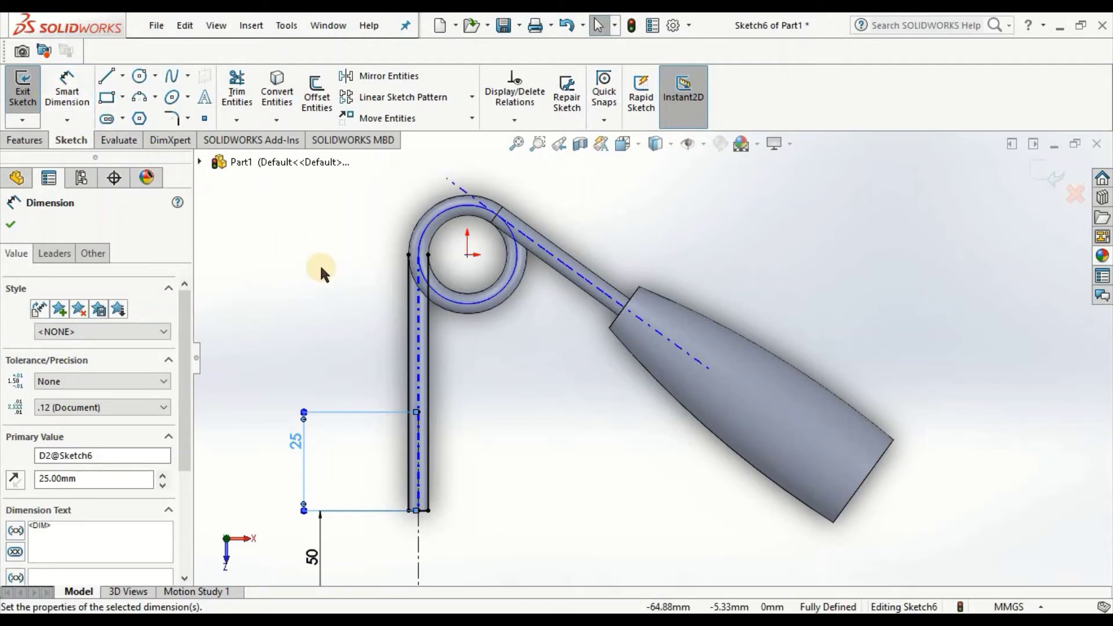
- Make the rod's left edge line parallel to the axis
left_click(518, 144)
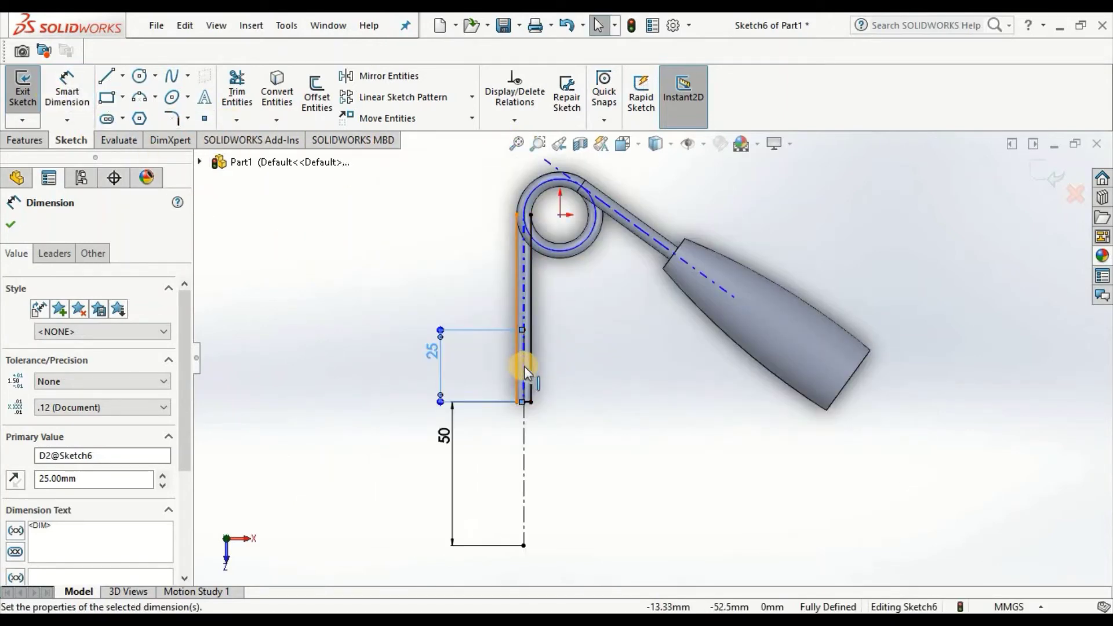
left_click(518, 300)
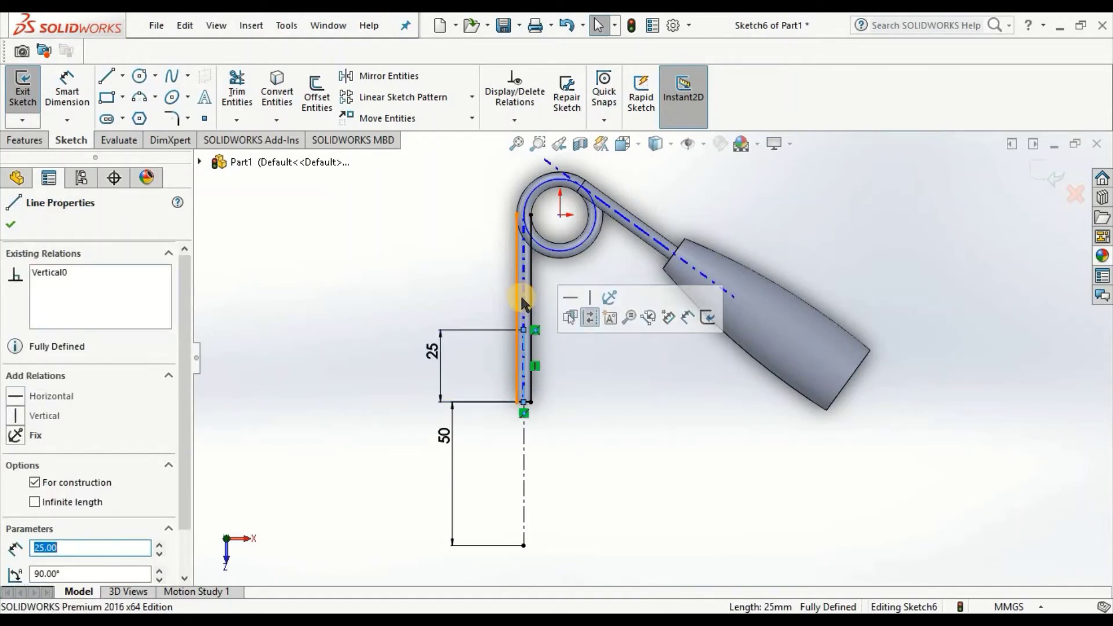
left_click(527, 303, "ctrl")
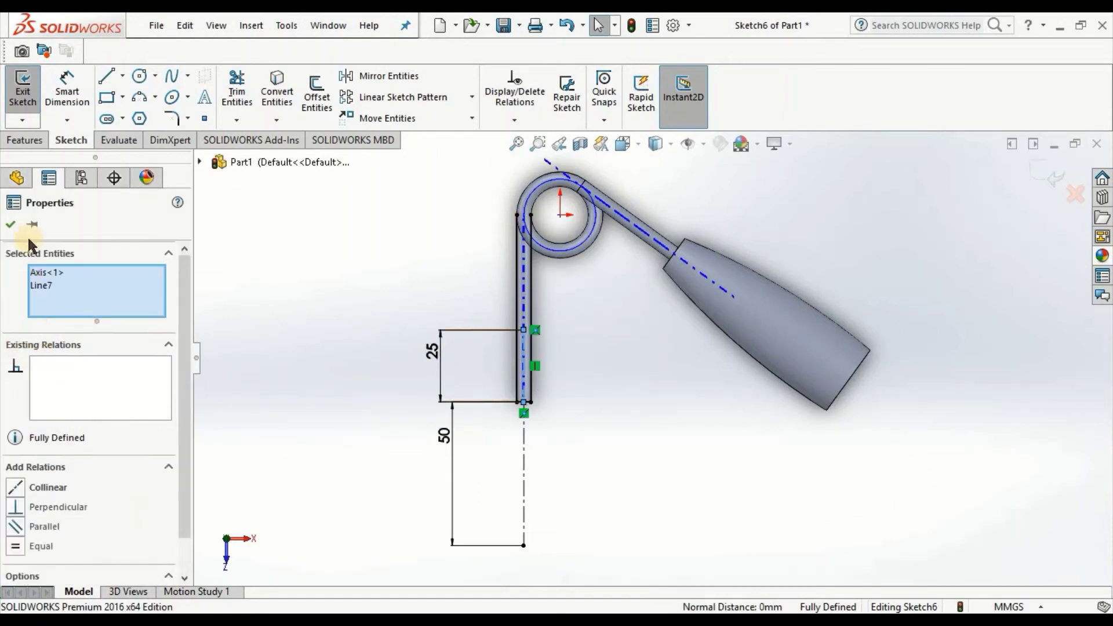
left_click(36, 526)
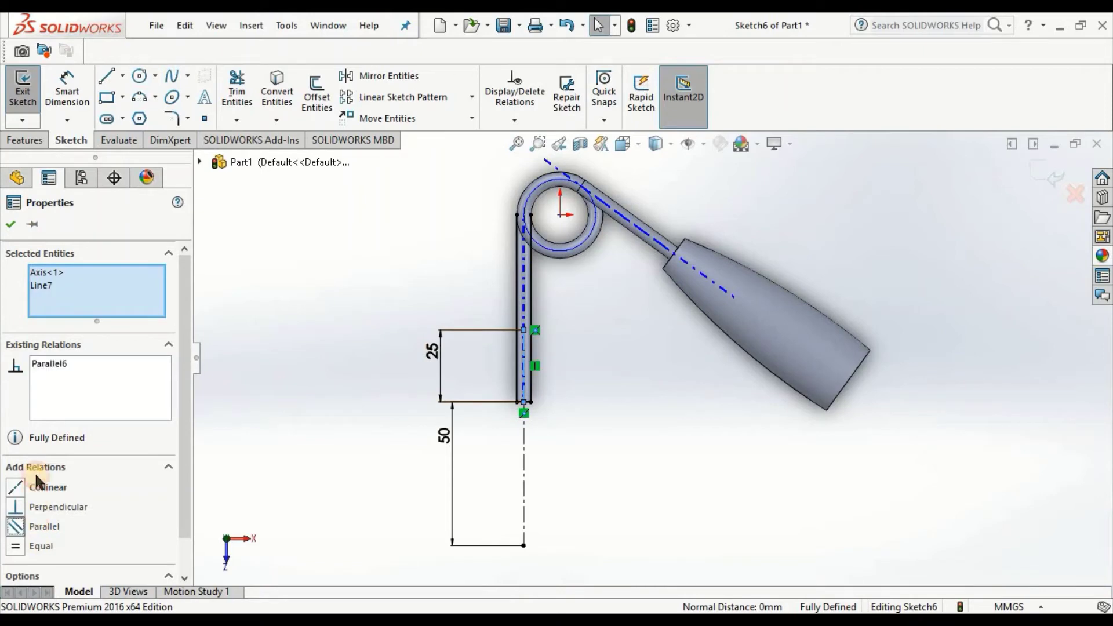
left_click(287, 371)
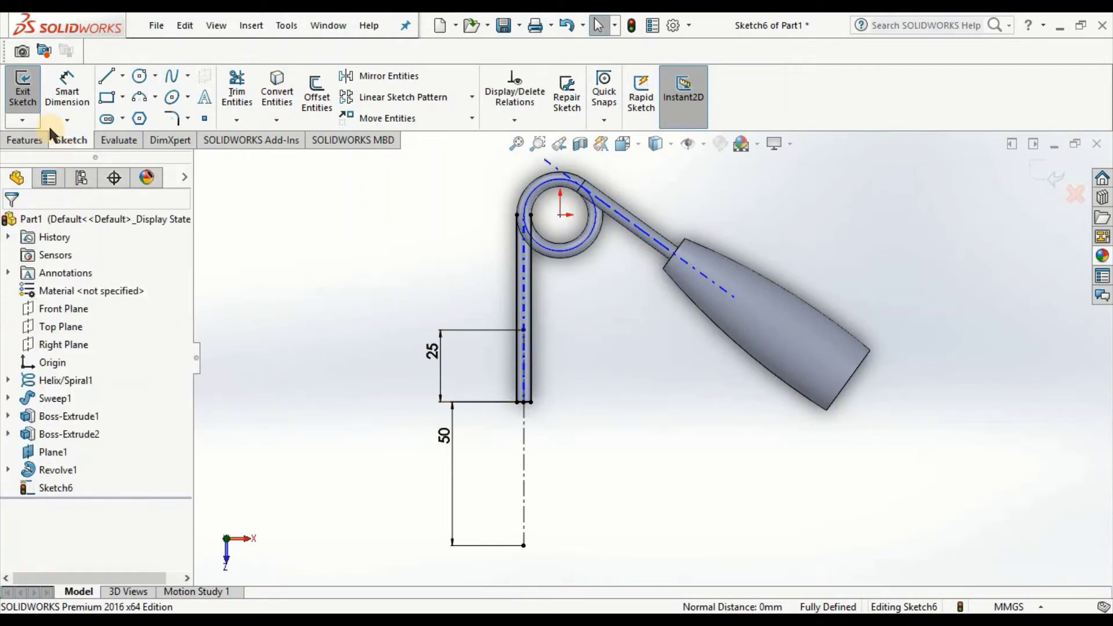
left_click(524, 453)
left_click(525, 295, "ctrl")
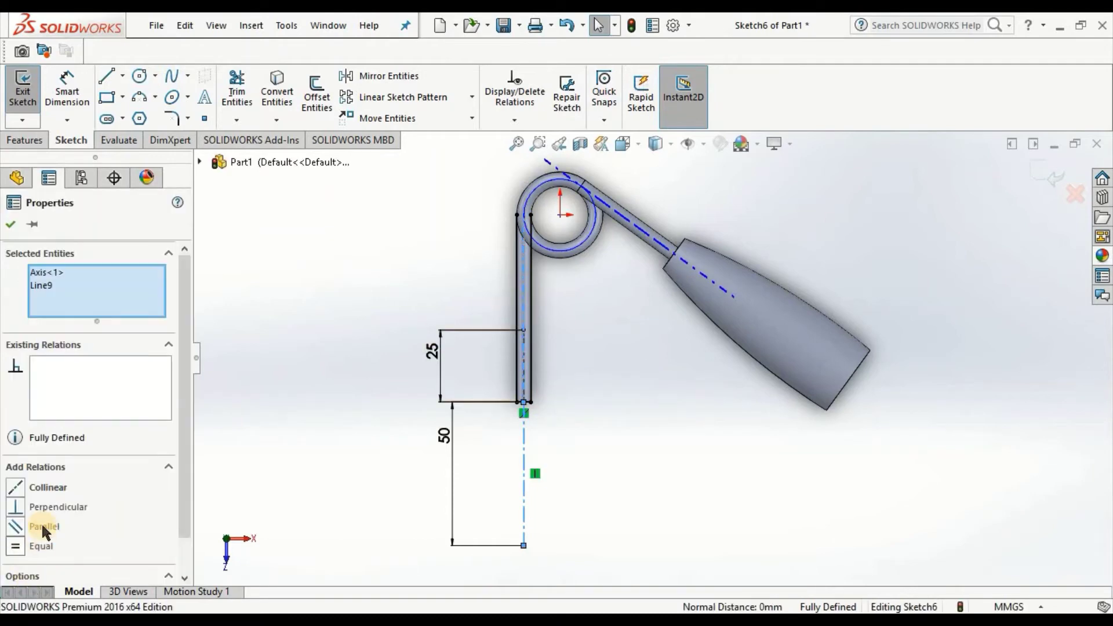
left_click(14, 225)
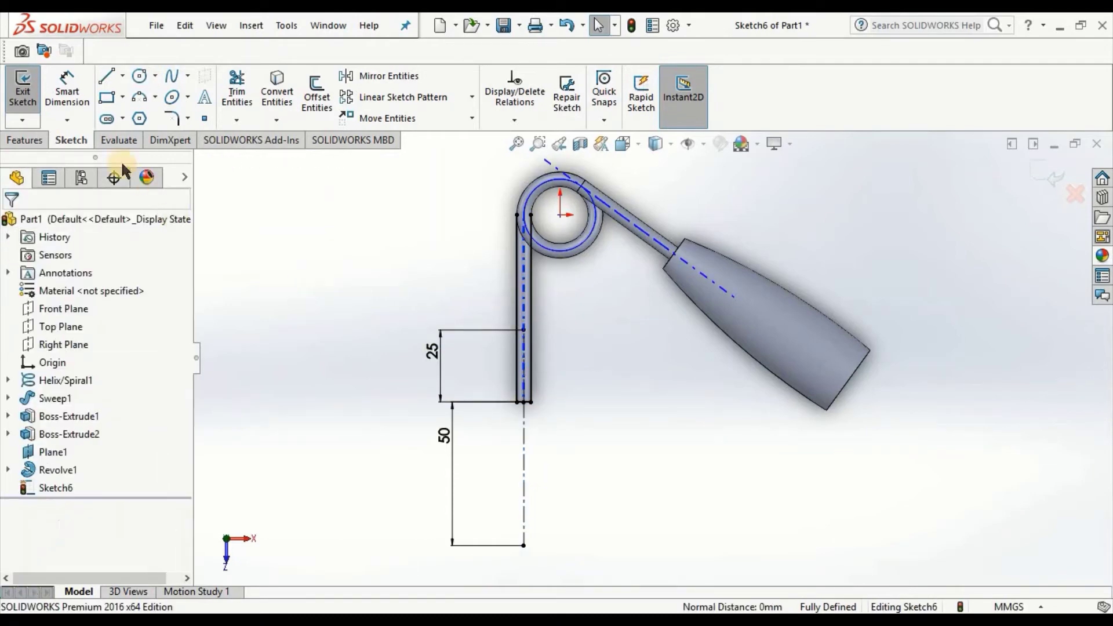
- Draw a short horizontal ledge at the 25 mm mark and a bottom edge line
key("l")
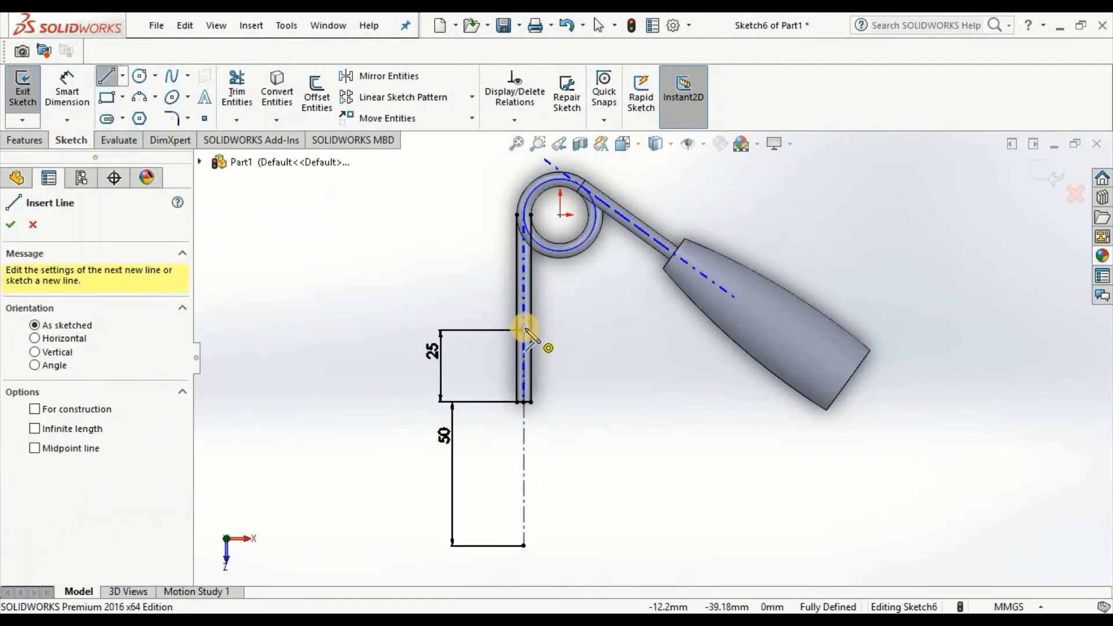
left_click(525, 329)
left_click(550, 331)
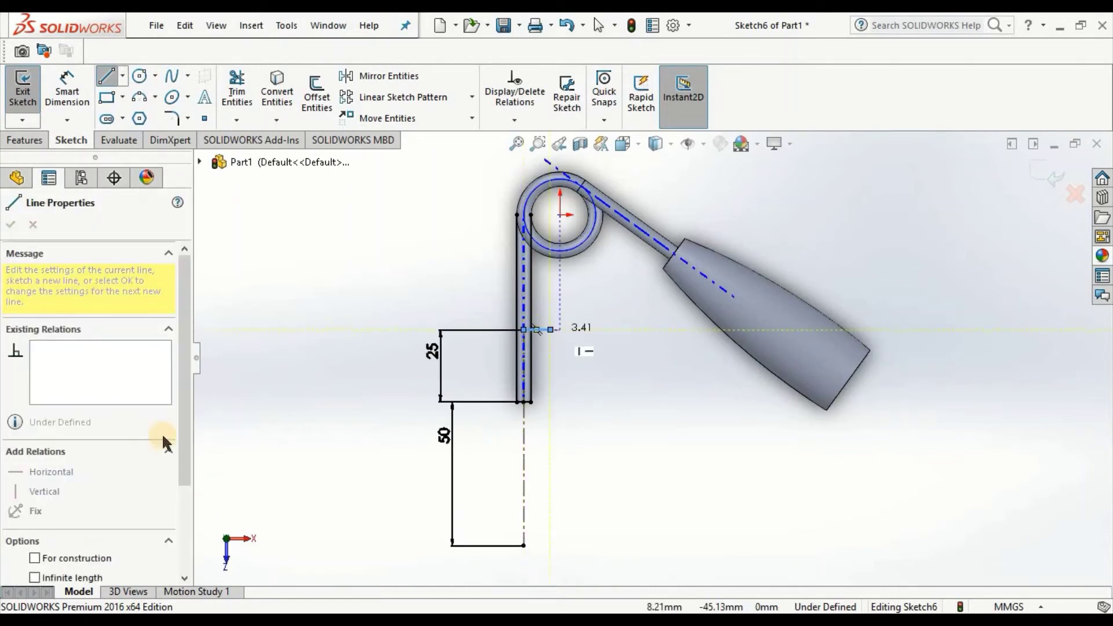
left_click(119, 79)
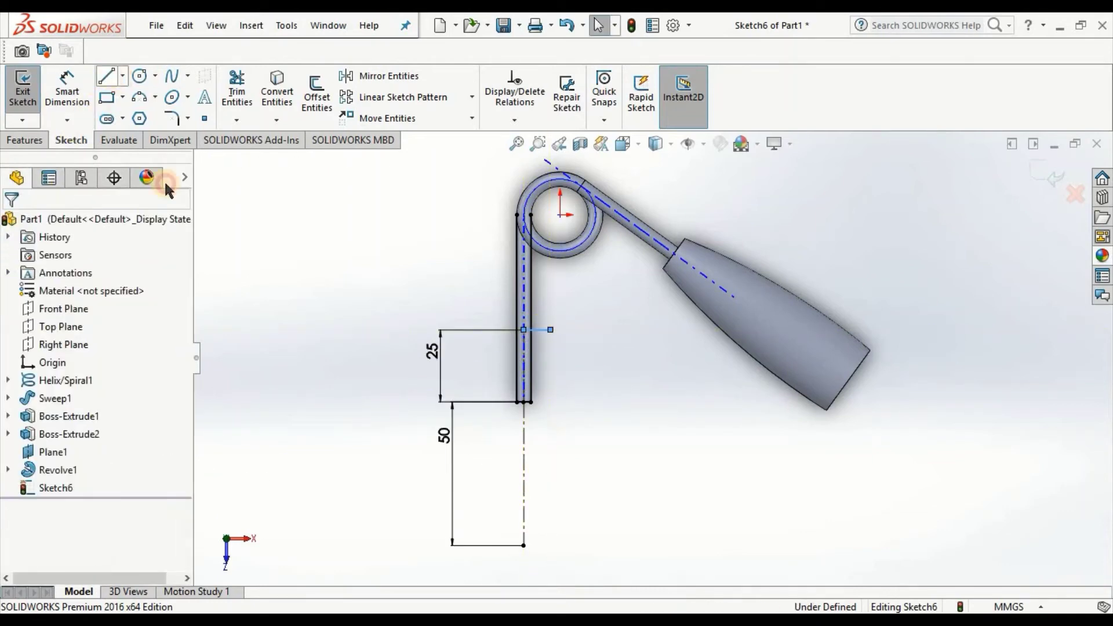
key("l")
left_click(523, 545)
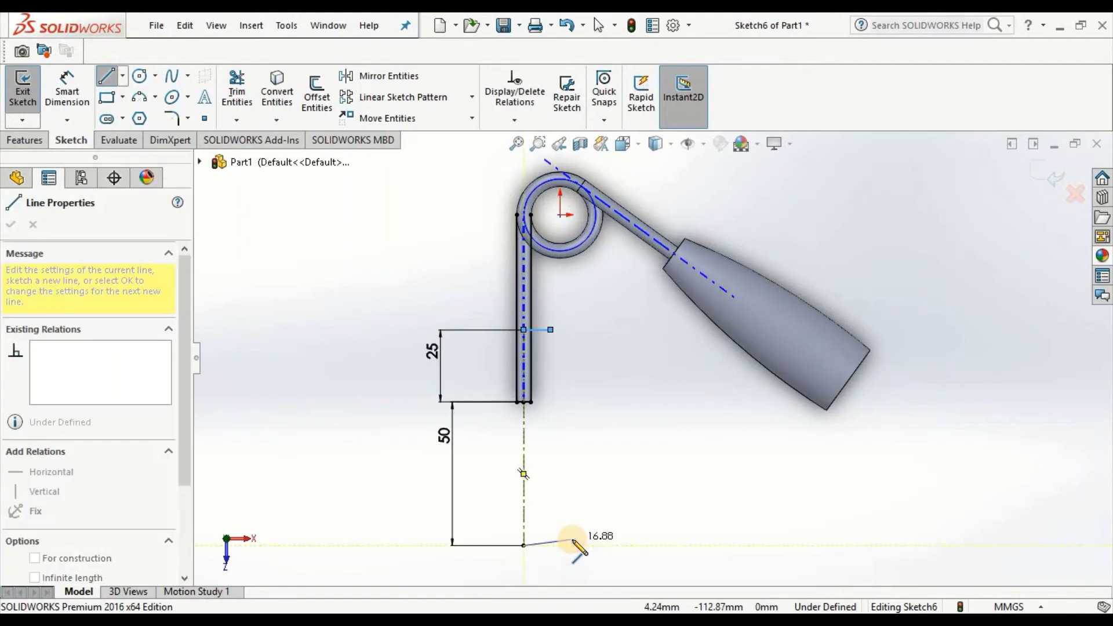
left_click(573, 545)
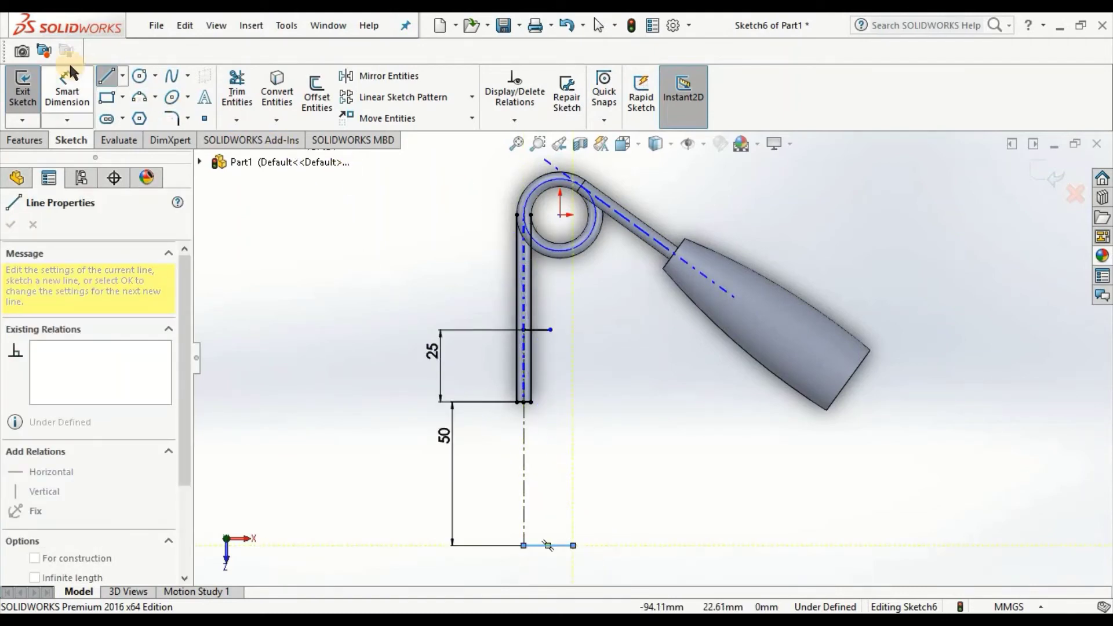
- Dimension the bottom edge 13 mm and the ledge 6.50 mm, moving that label left
left_click(67, 90)
left_click(548, 545)
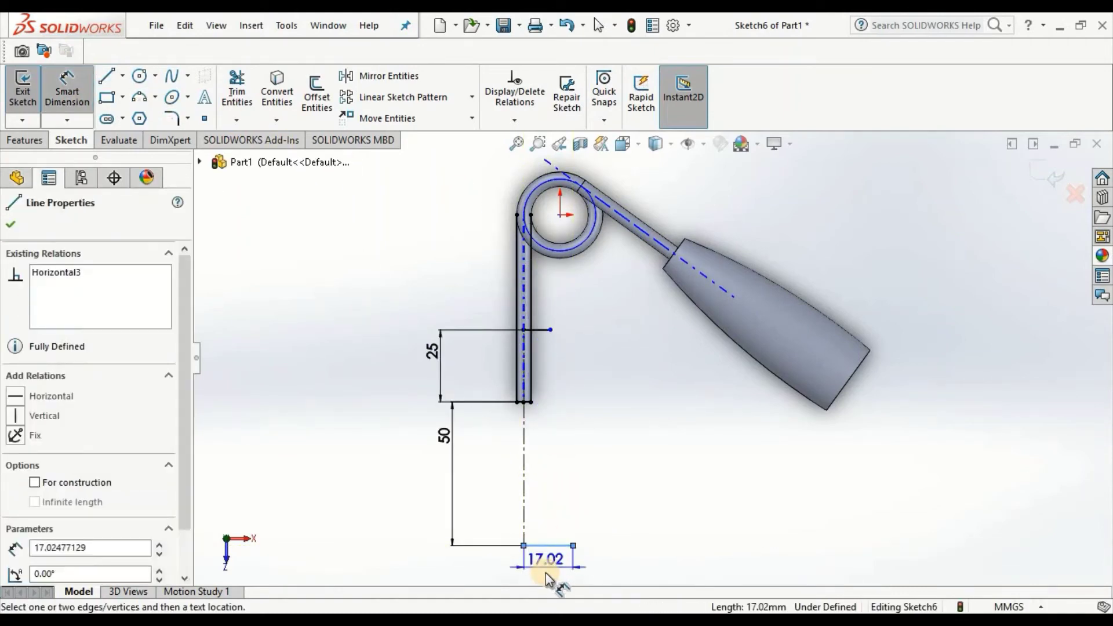
left_click(545, 570)
type("13")
key("Return")
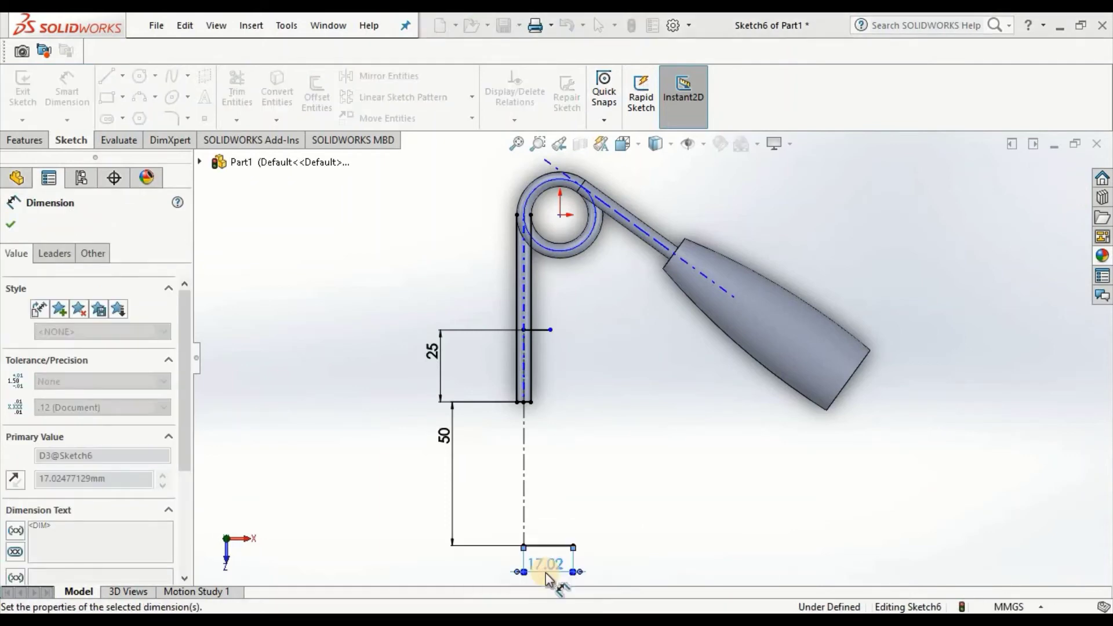
left_click(538, 328)
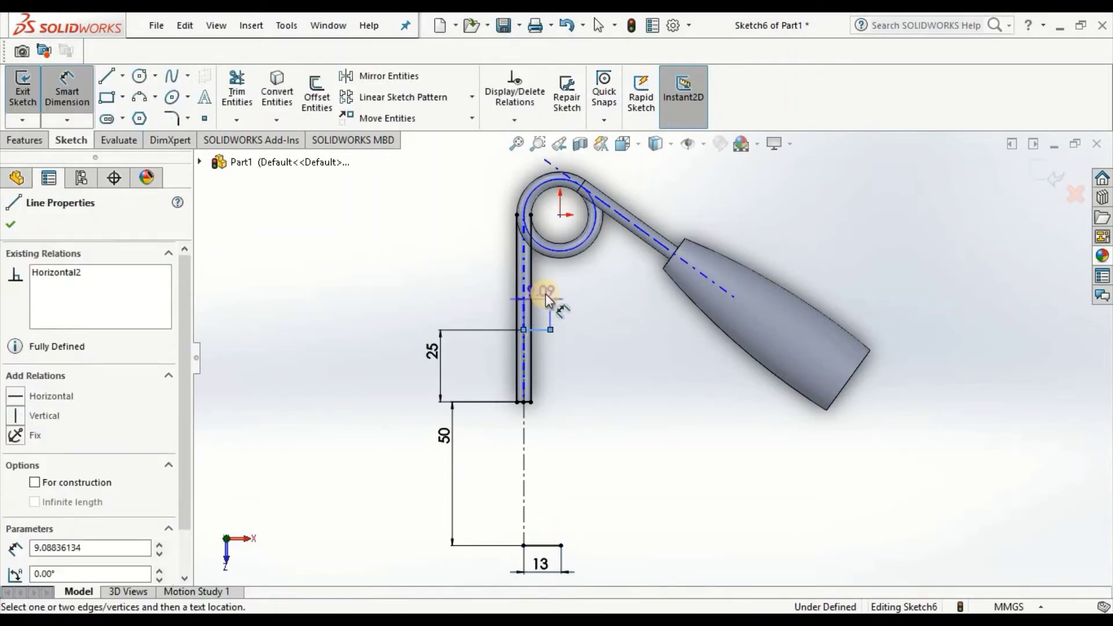
left_click(543, 291)
type("6.5")
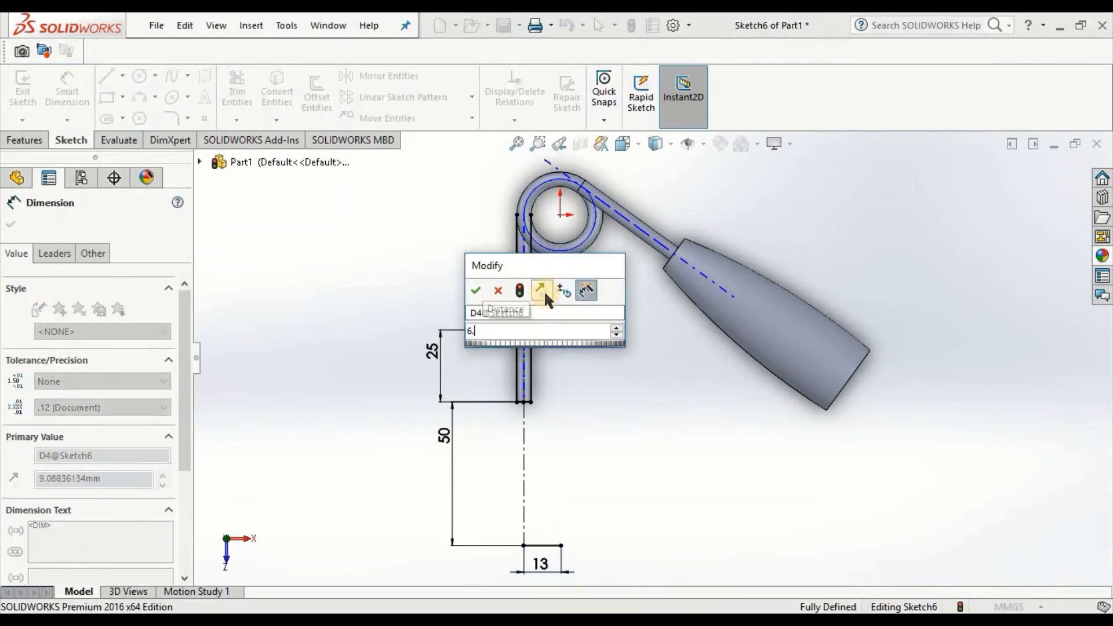
key("Return")
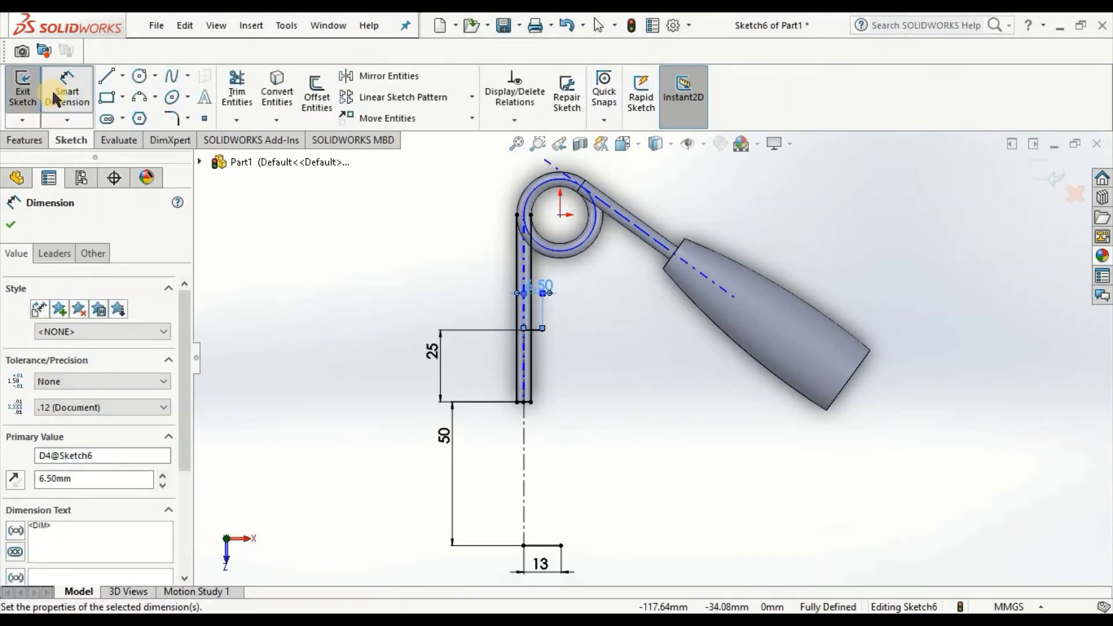
left_click(65, 87)
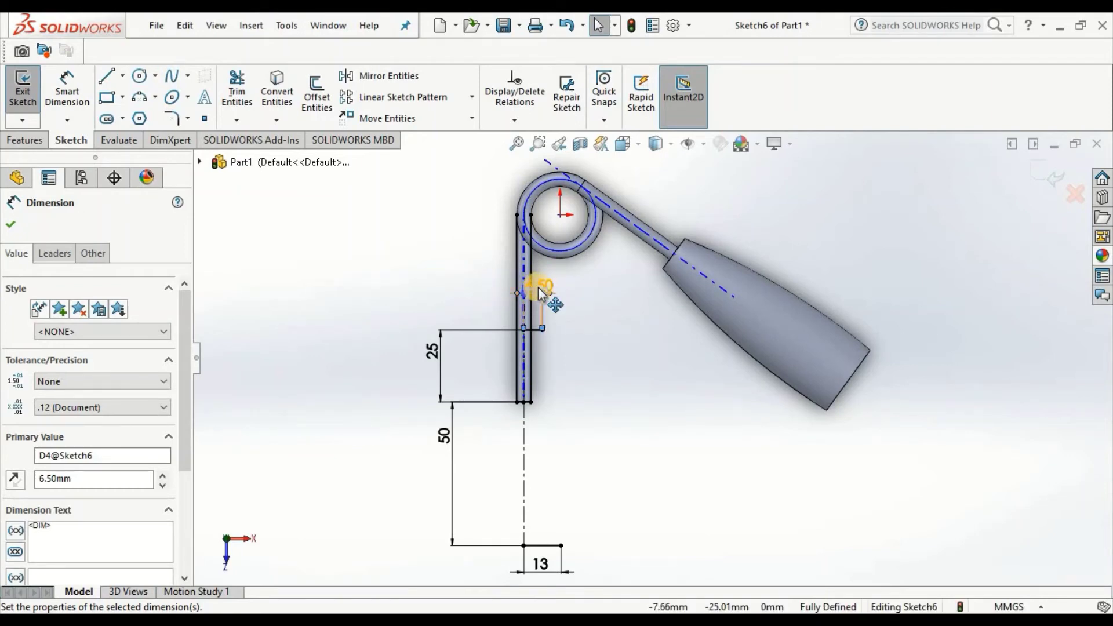
left_click_drag(543, 288, 403, 284)
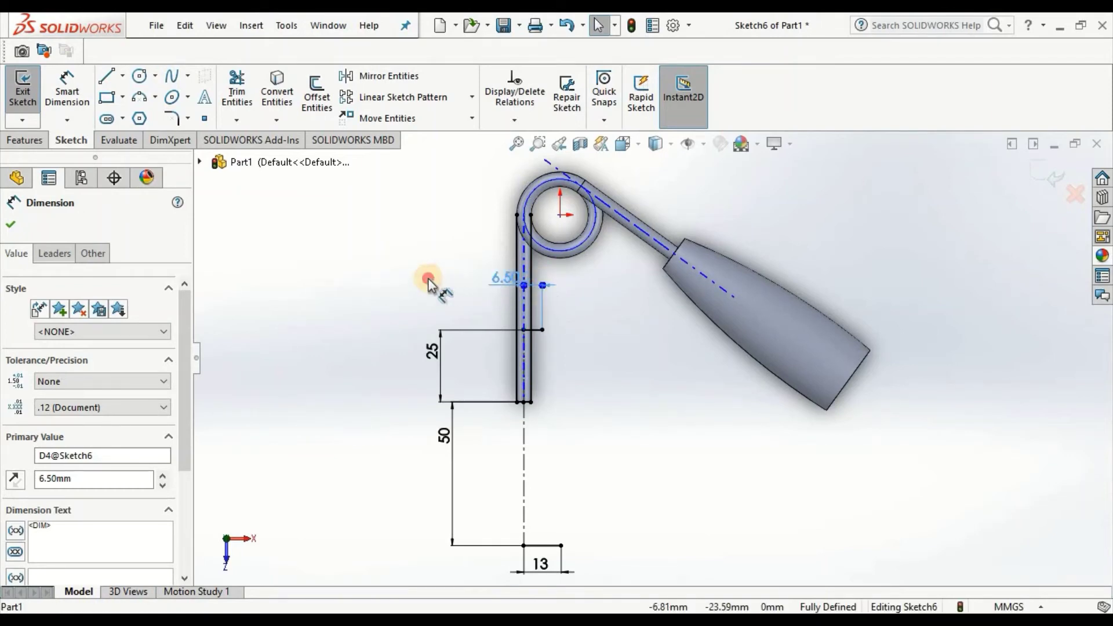
left_click(635, 357)
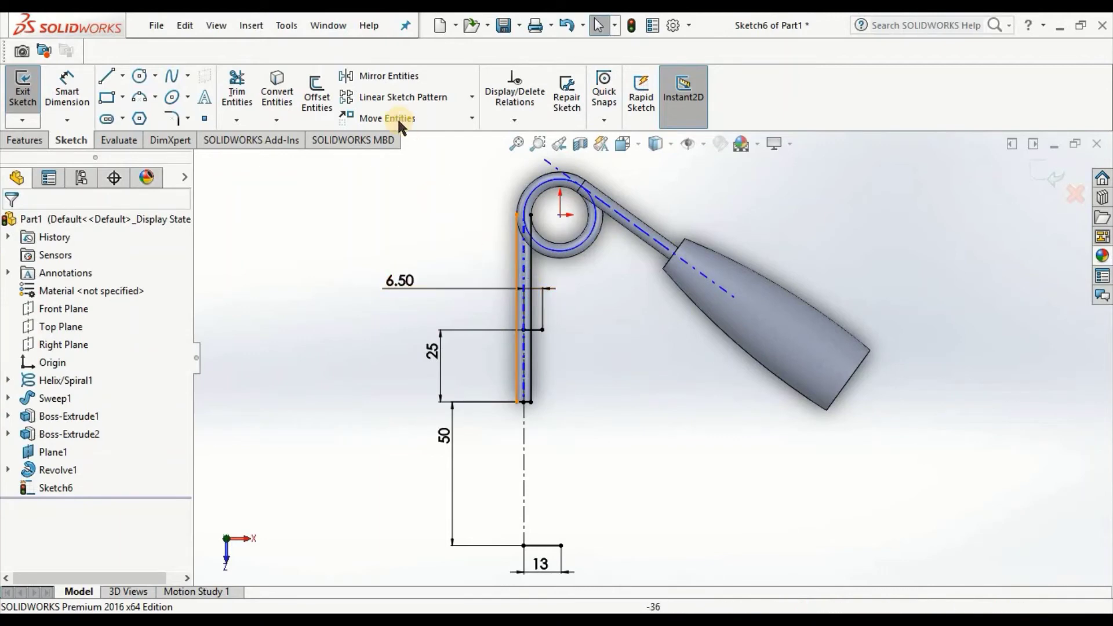
- Power-trim the extra vertical segment and bottom-right pieces from the handle profile
left_click(237, 90)
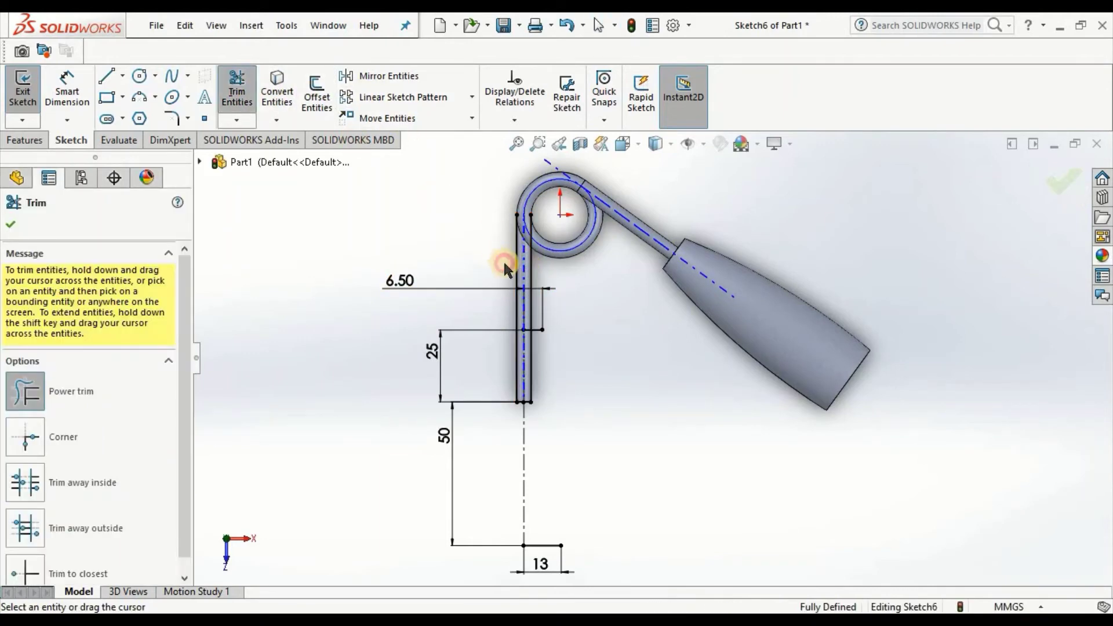
left_click(529, 268)
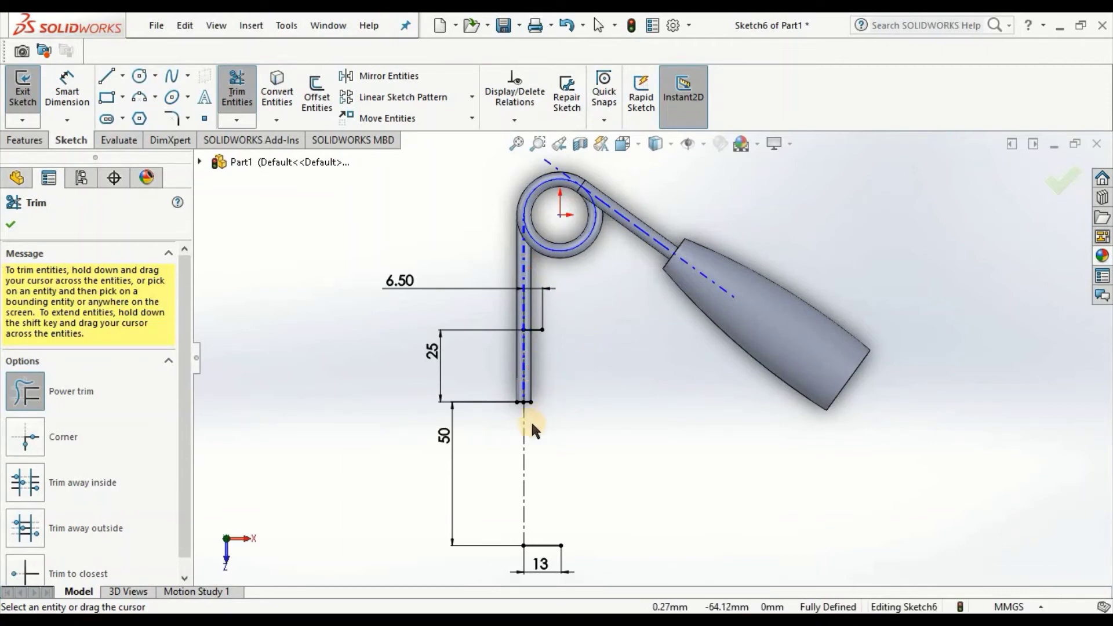
left_click(527, 402)
left_click(519, 402)
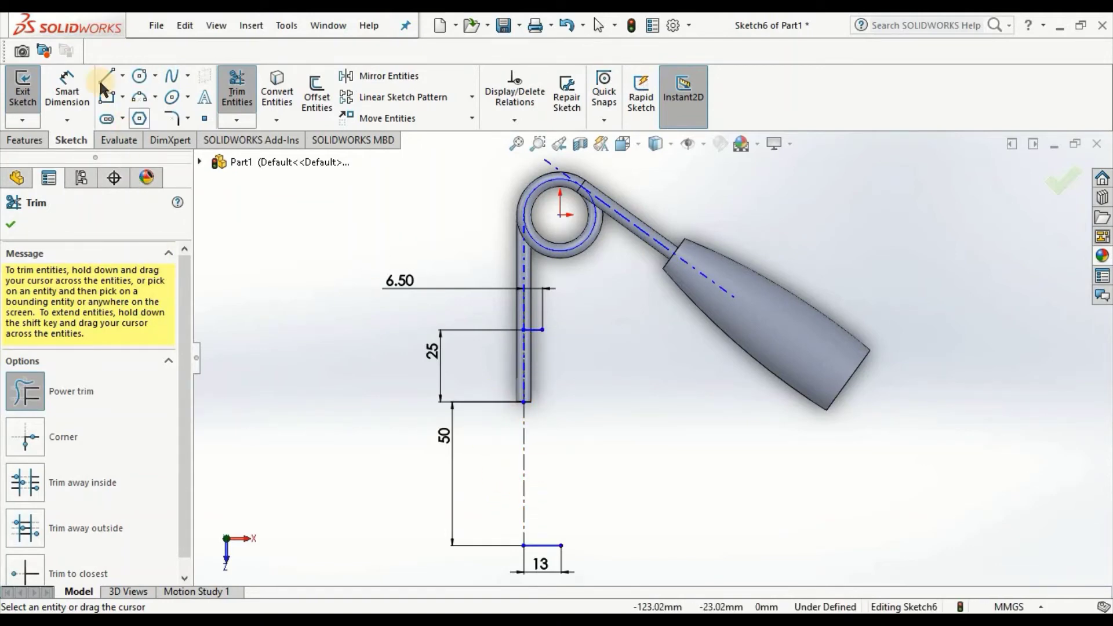
left_click(172, 76)
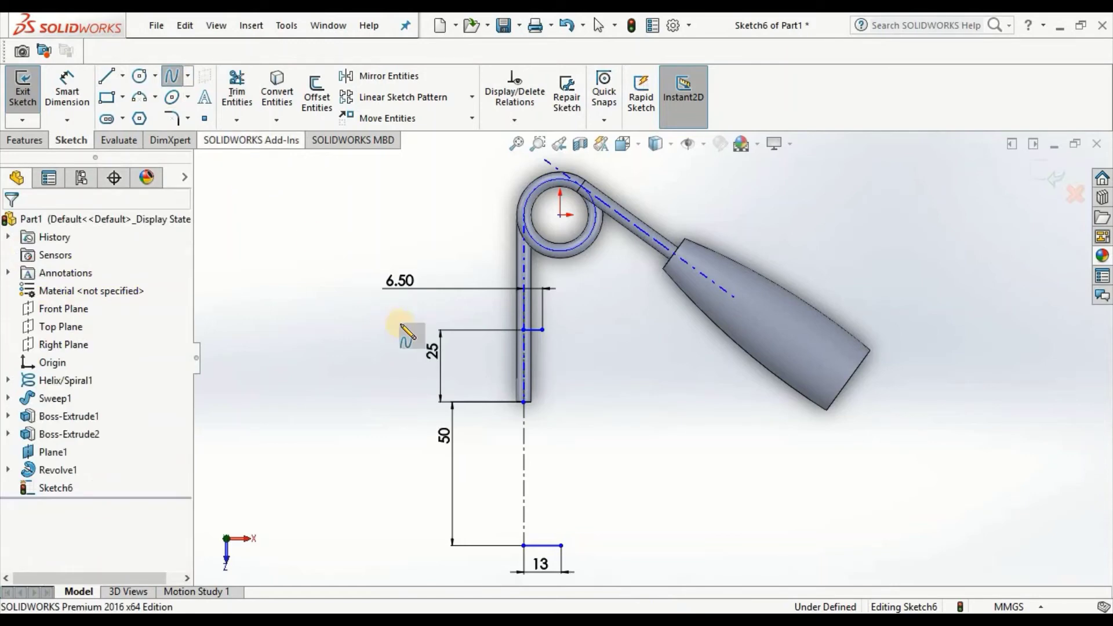
left_click(541, 330)
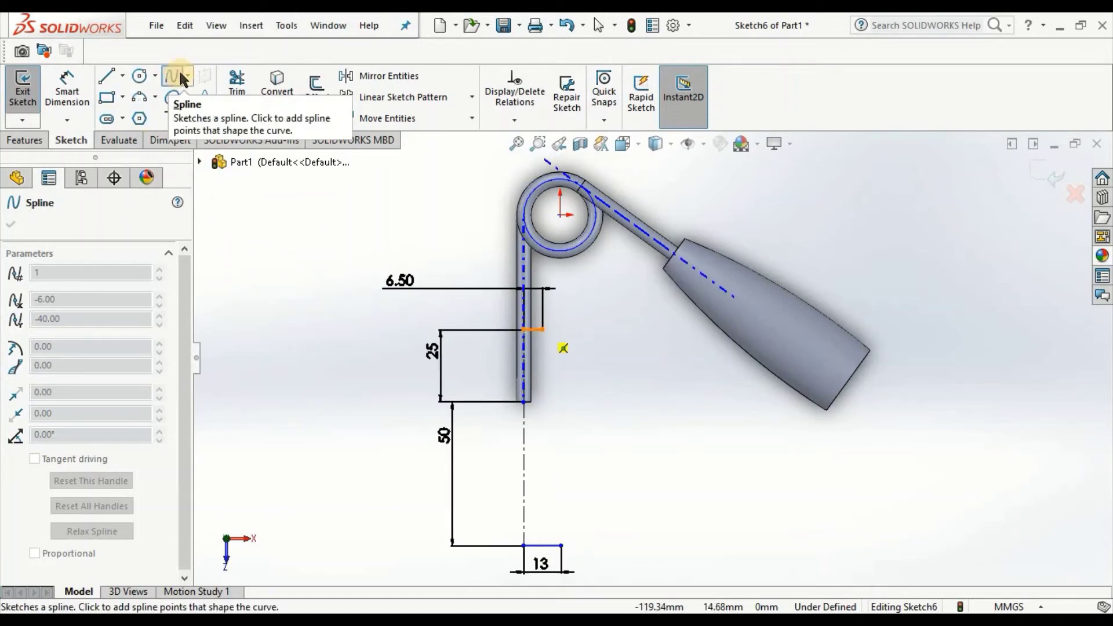
- Draw a construction line and the handle's vertical left edge from ledge to bottom edge
left_click(123, 75)
left_click(147, 116)
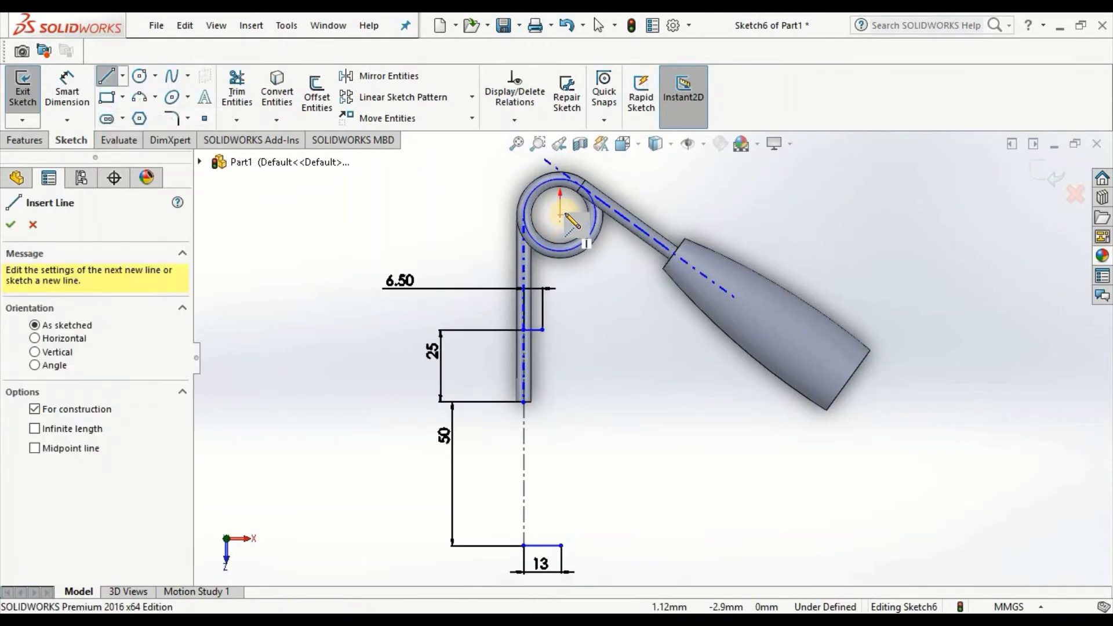
left_click(567, 378)
left_click(561, 428)
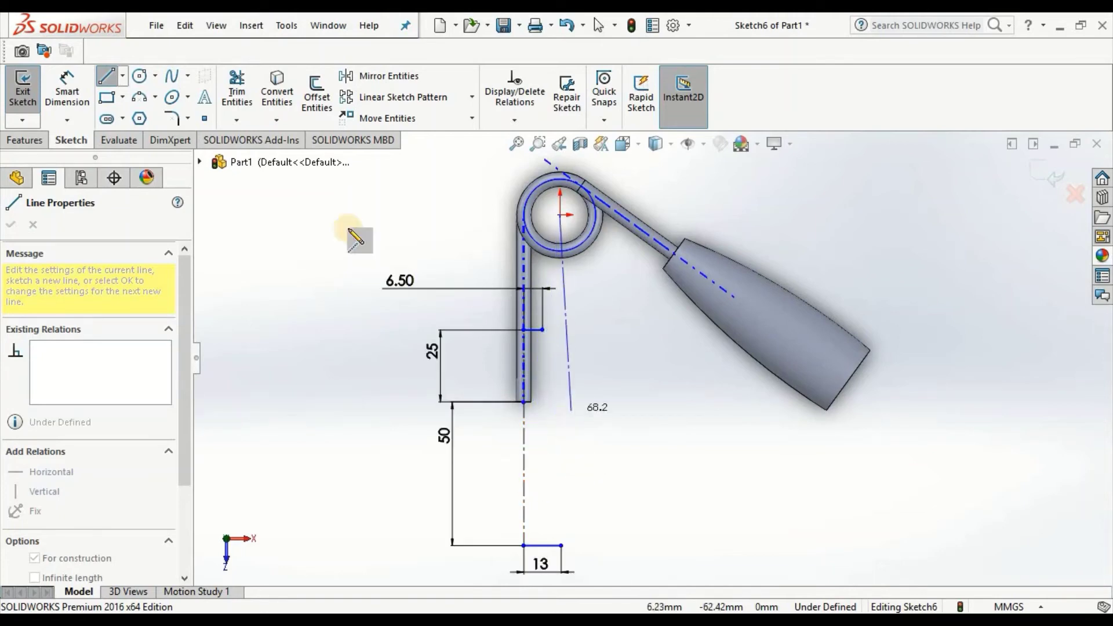
left_click(107, 76)
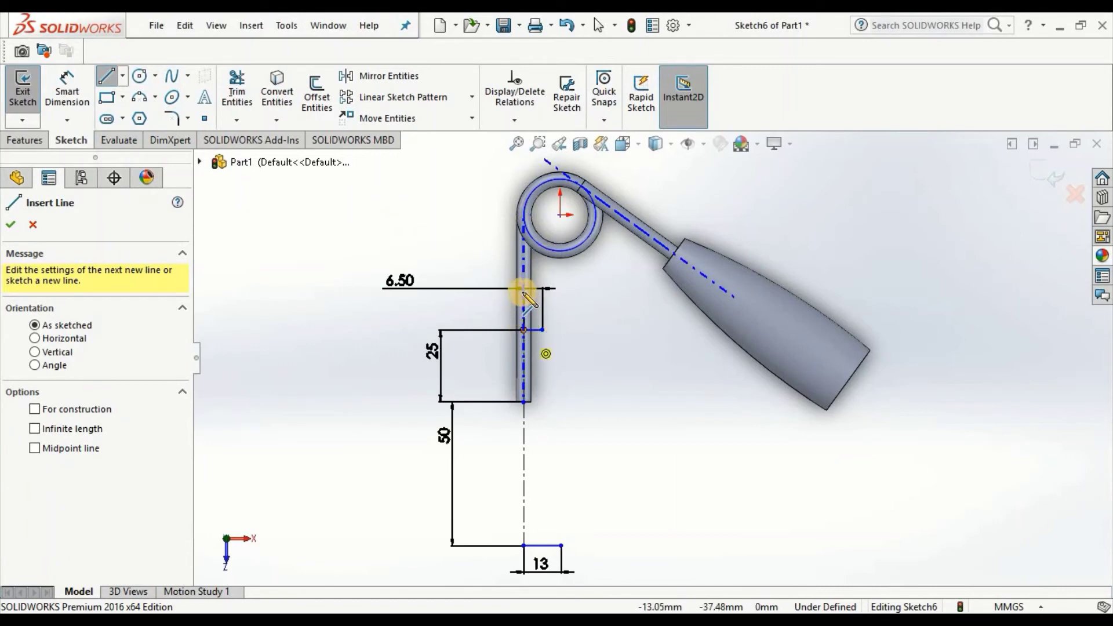
left_click(524, 331)
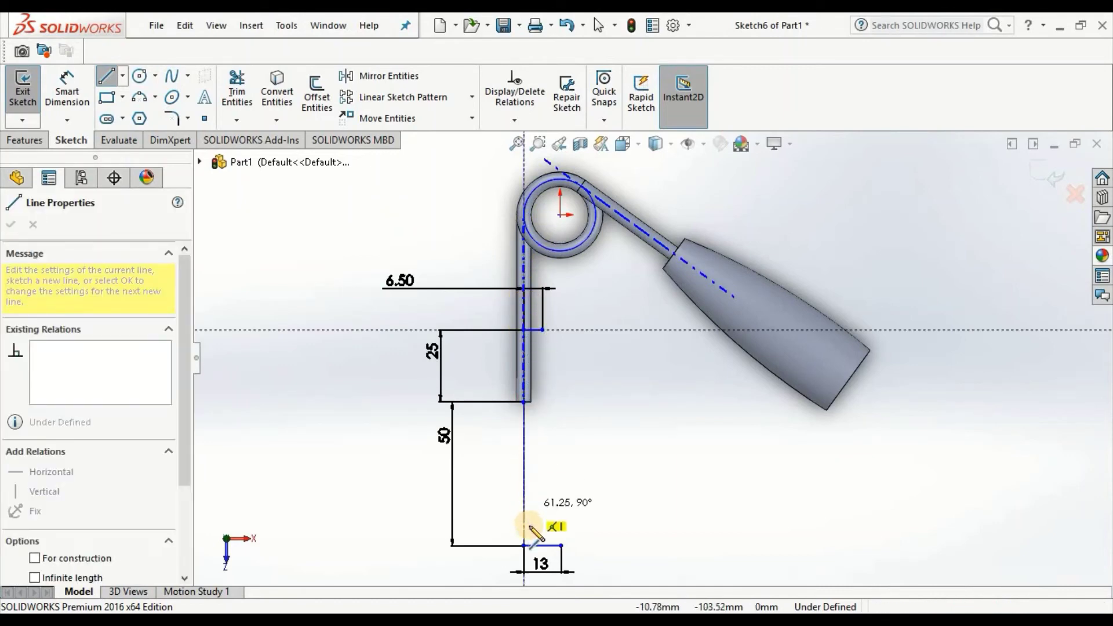
left_click(523, 545)
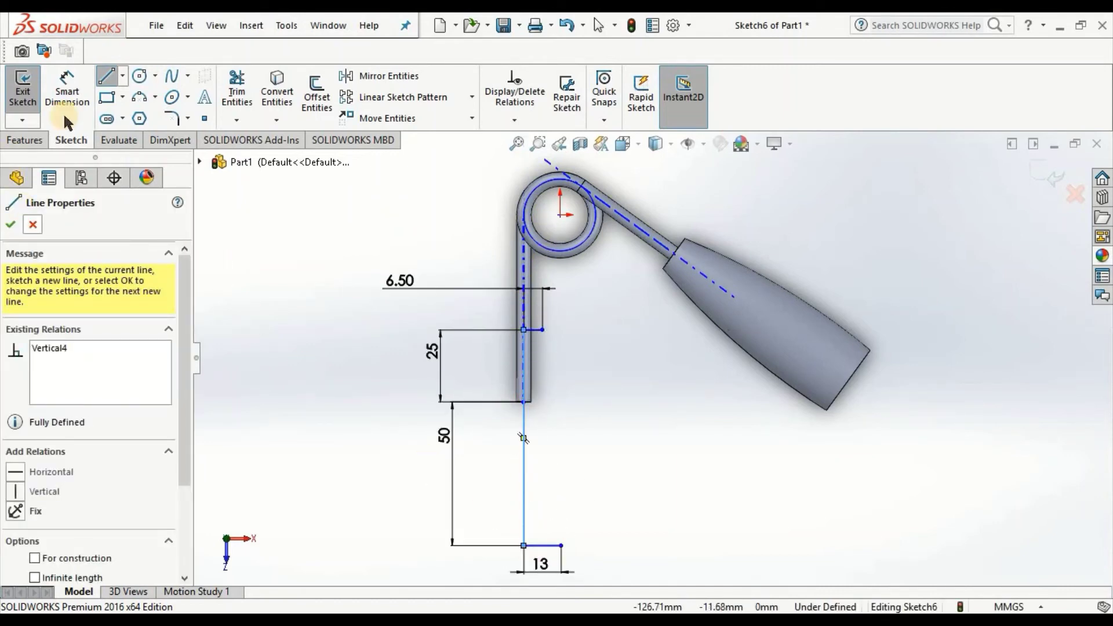
- Draw a vertical centerline straight down from the coil's centre
left_click(122, 76)
left_click(129, 110)
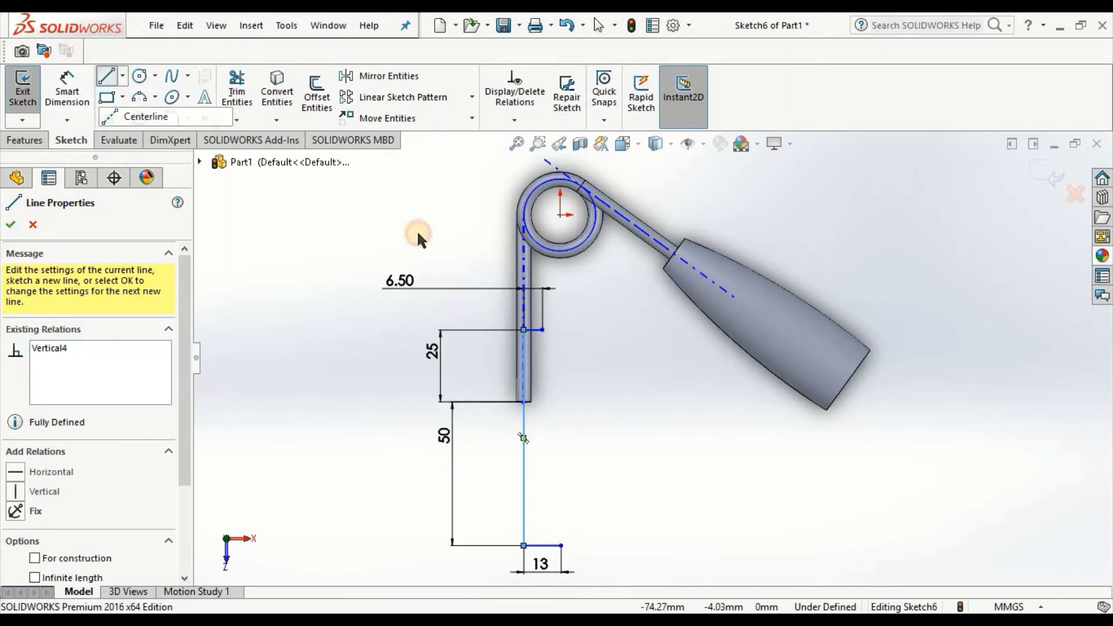
left_click(560, 216)
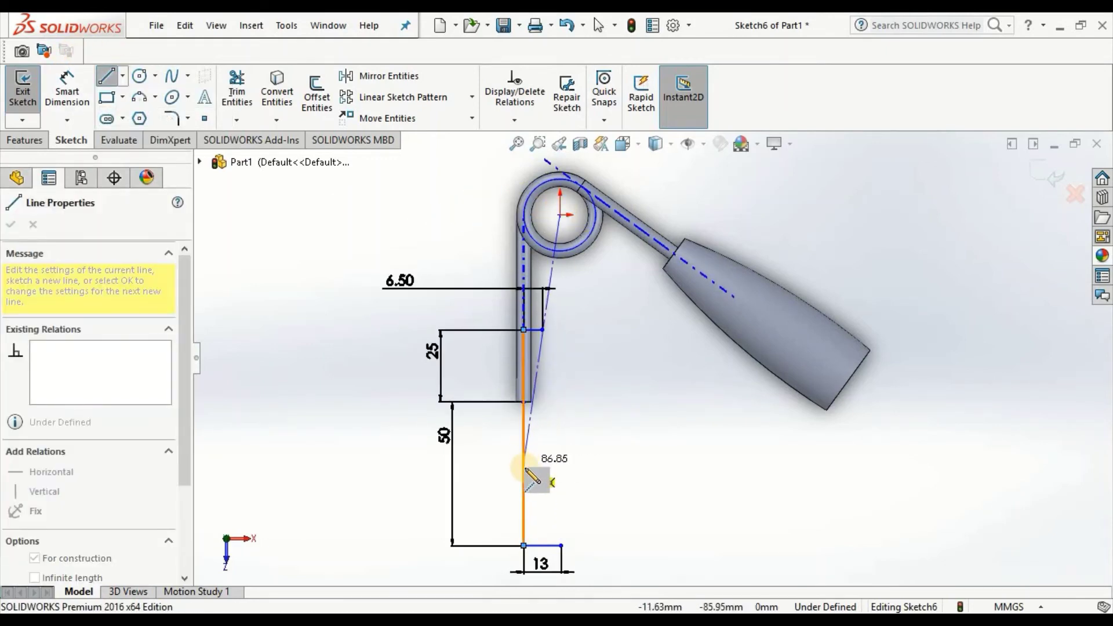
left_click(560, 438)
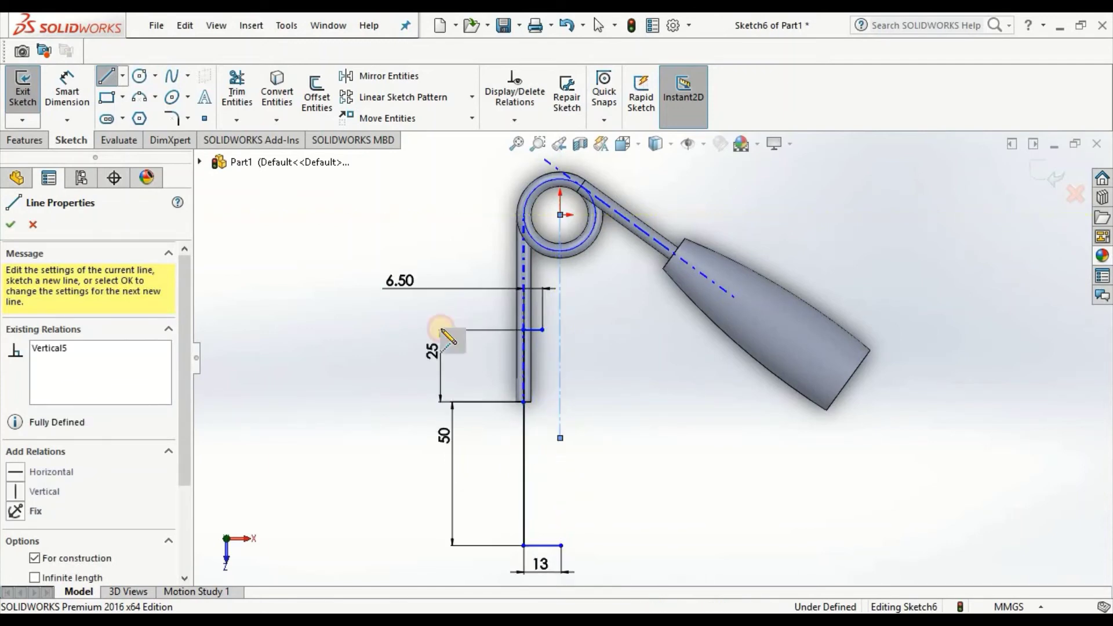
left_click(171, 76)
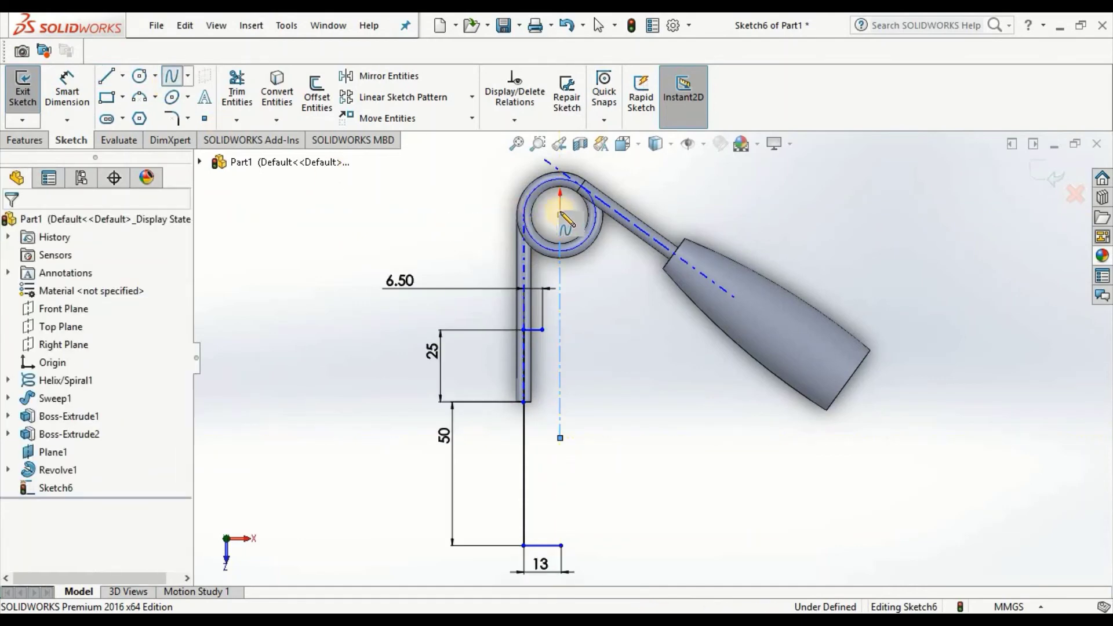
- Spline from the ledge end through the centerline's end to the bottom corner, then exit the sketch
left_click(542, 329)
left_click(560, 438)
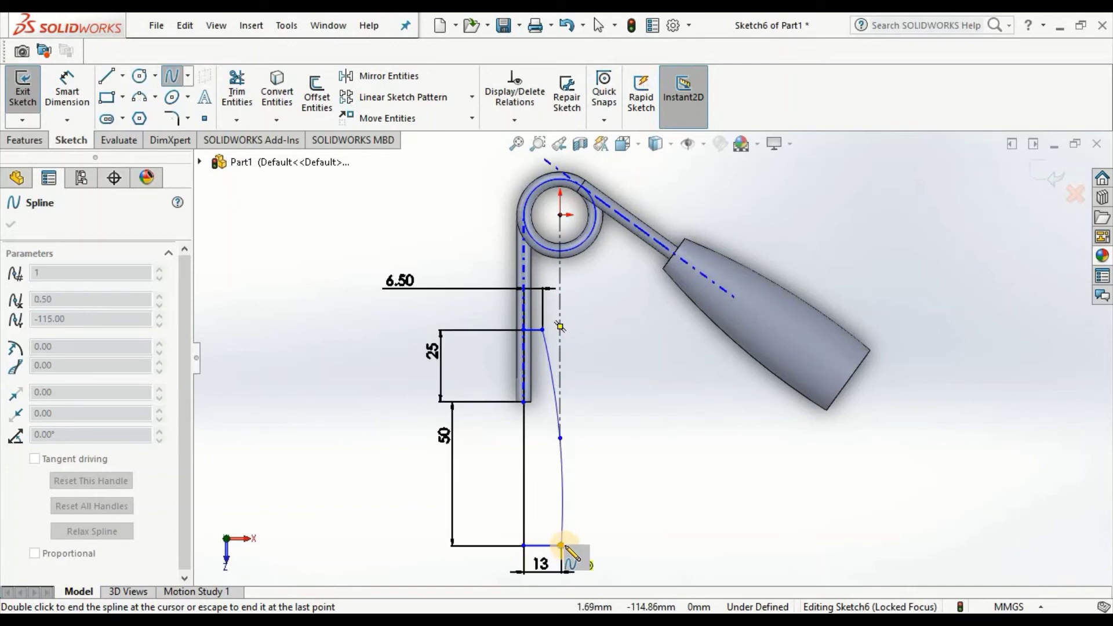
double_click(560, 545)
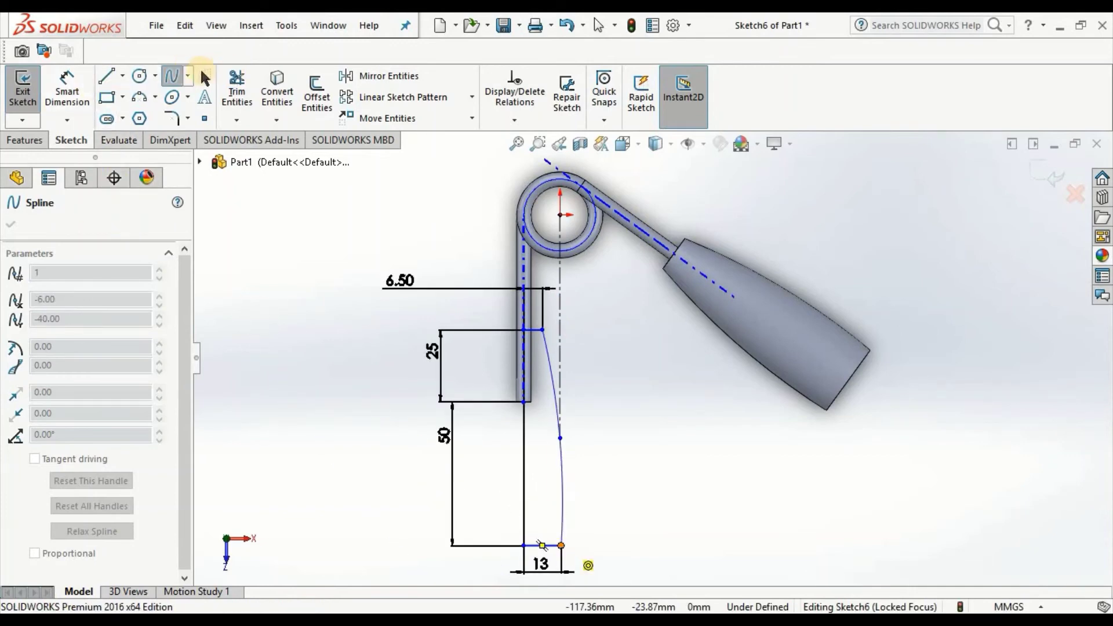
left_click(171, 76)
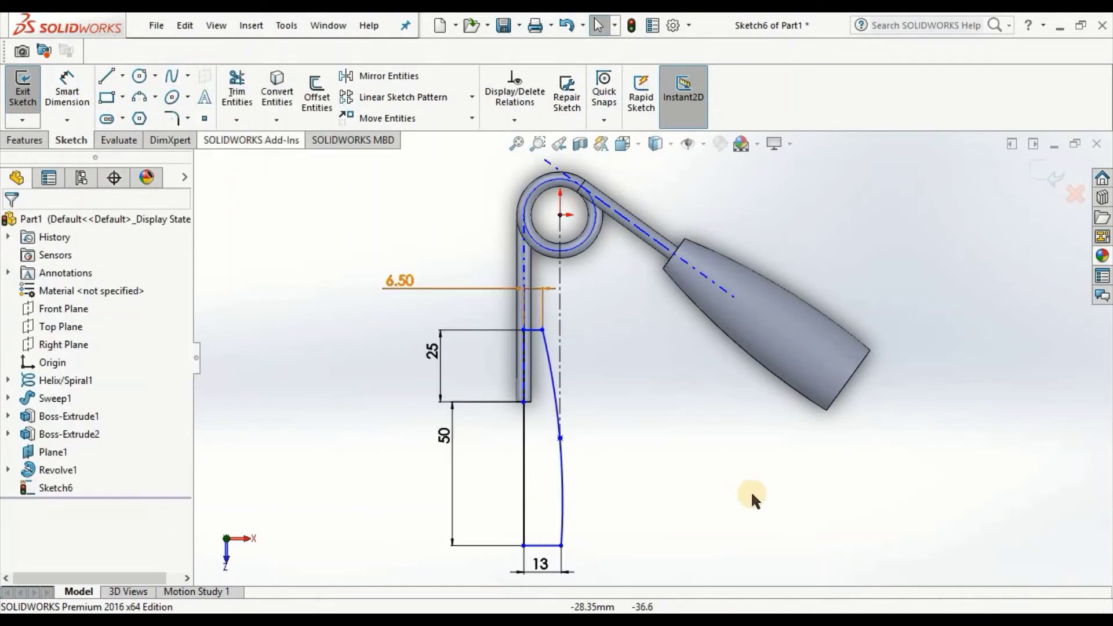
left_click(1043, 174)
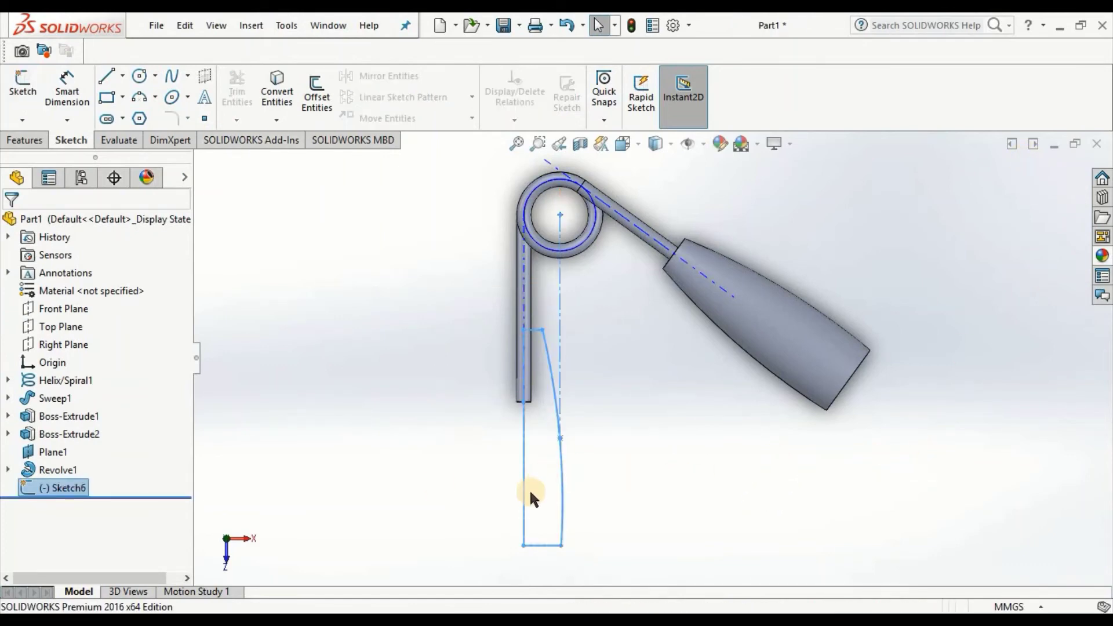
- Revolve Sketch6 about its vertical line Line12 into the second handle
left_click(22, 144)
left_click(80, 93)
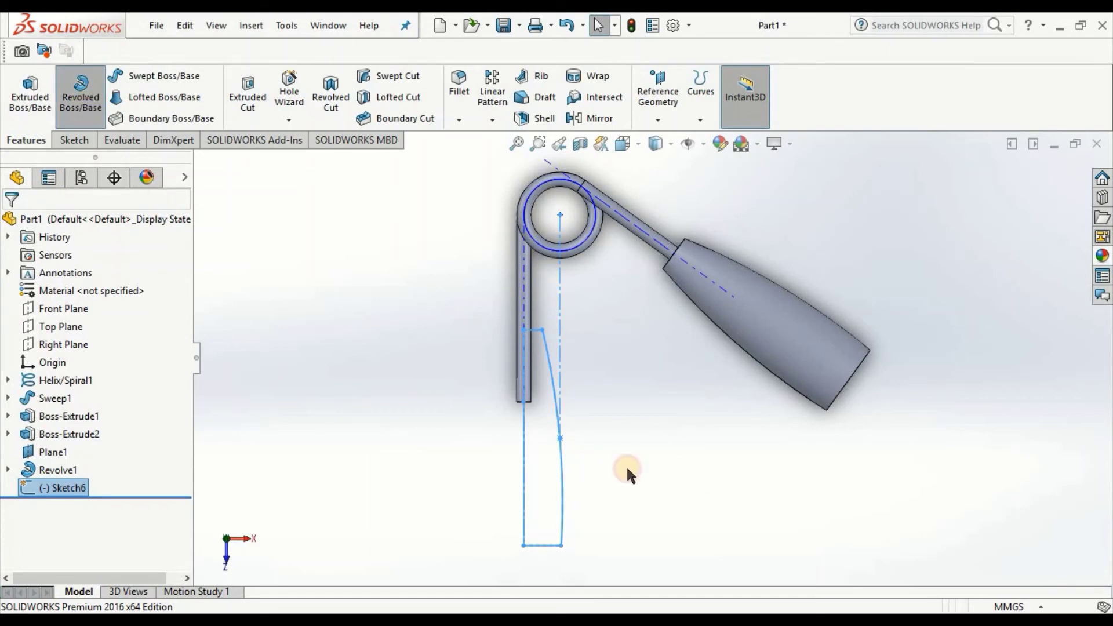
left_click(525, 498)
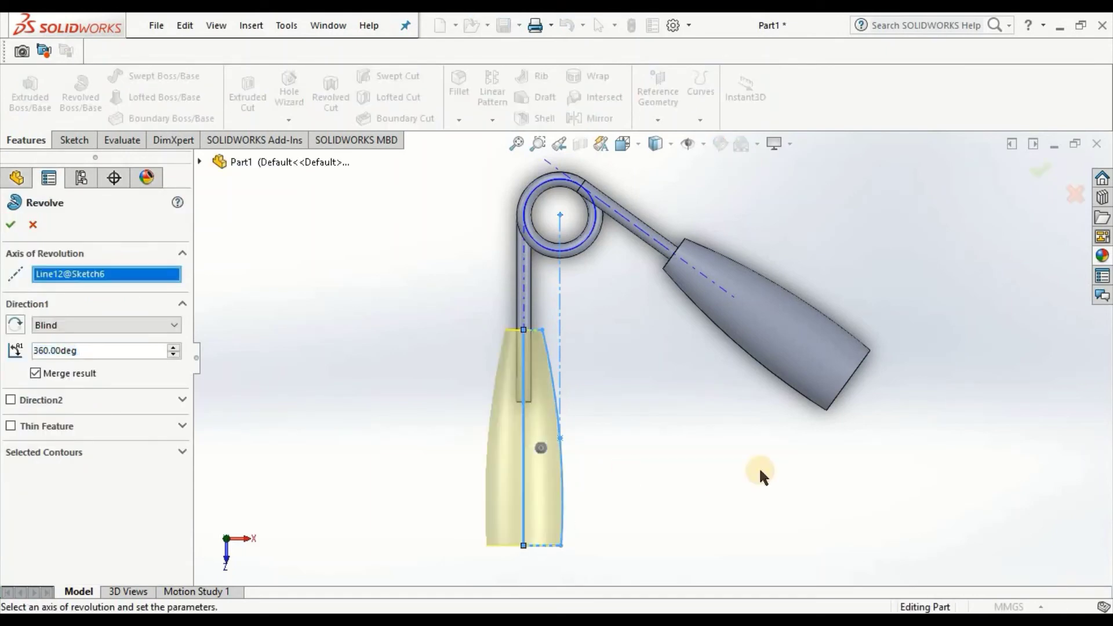
left_click(1039, 170)
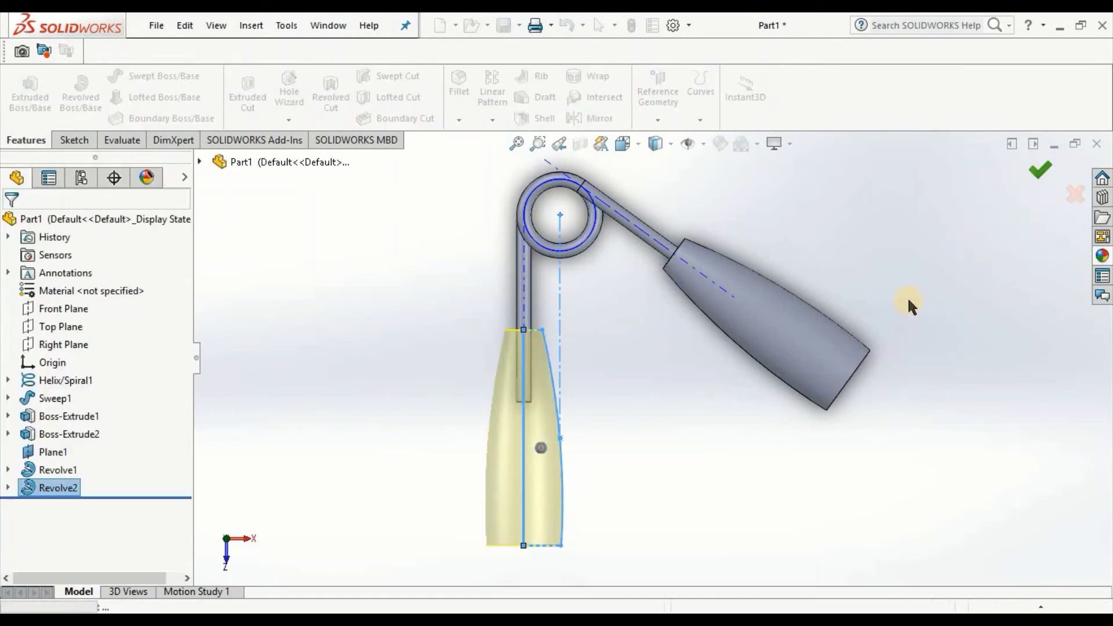
left_click(861, 236)
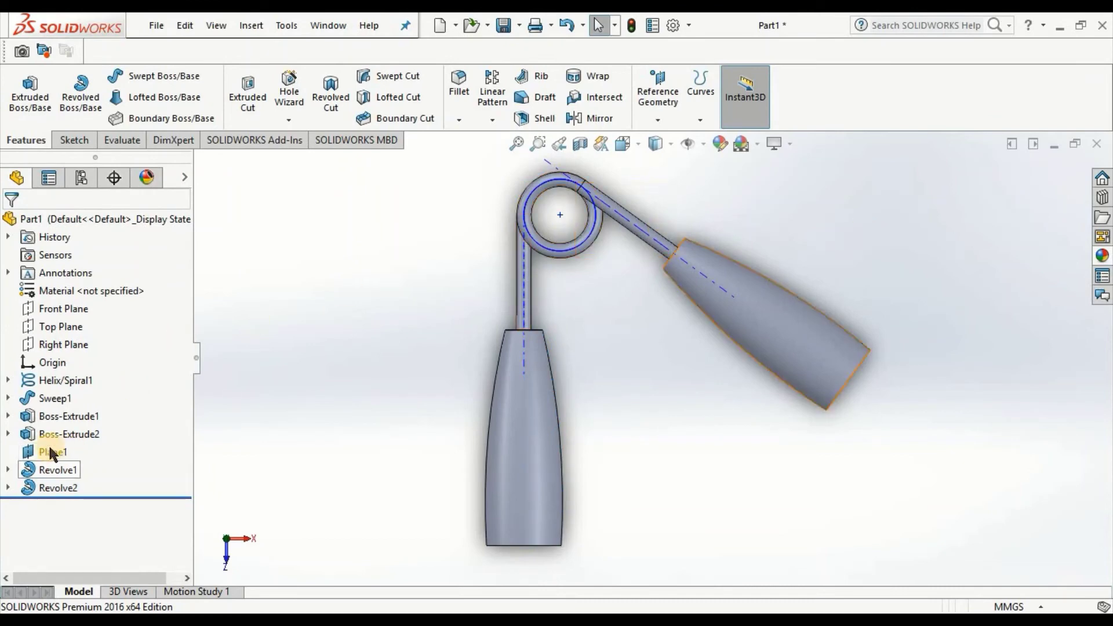
- Hide Helix/Spiral1 and the reference axes, then orbit to view the spring
right_click(40, 379)
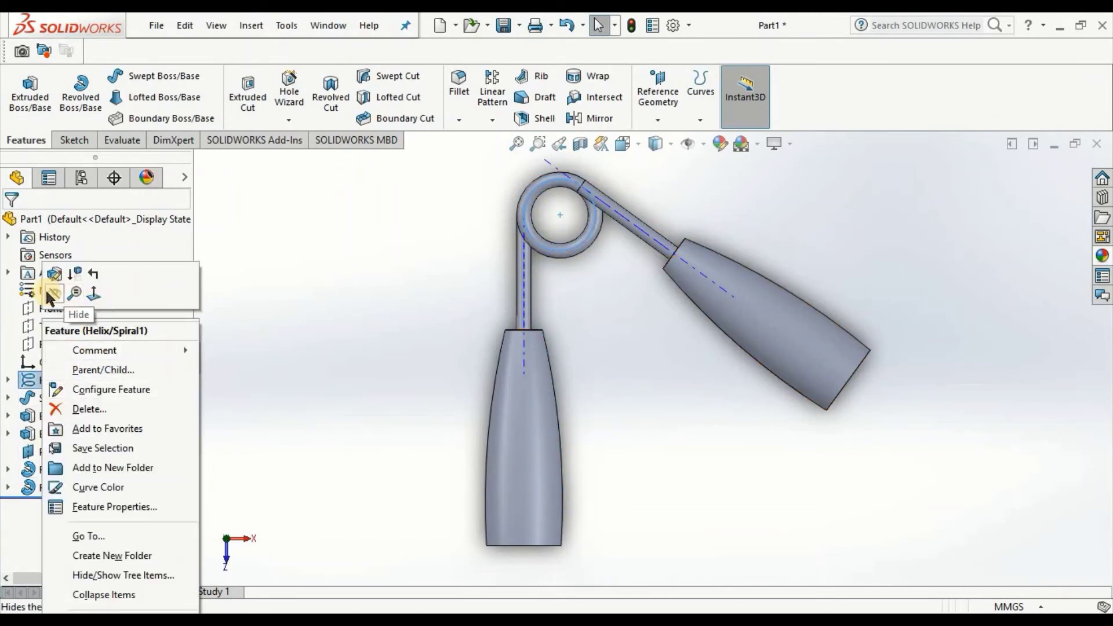
left_click(77, 300)
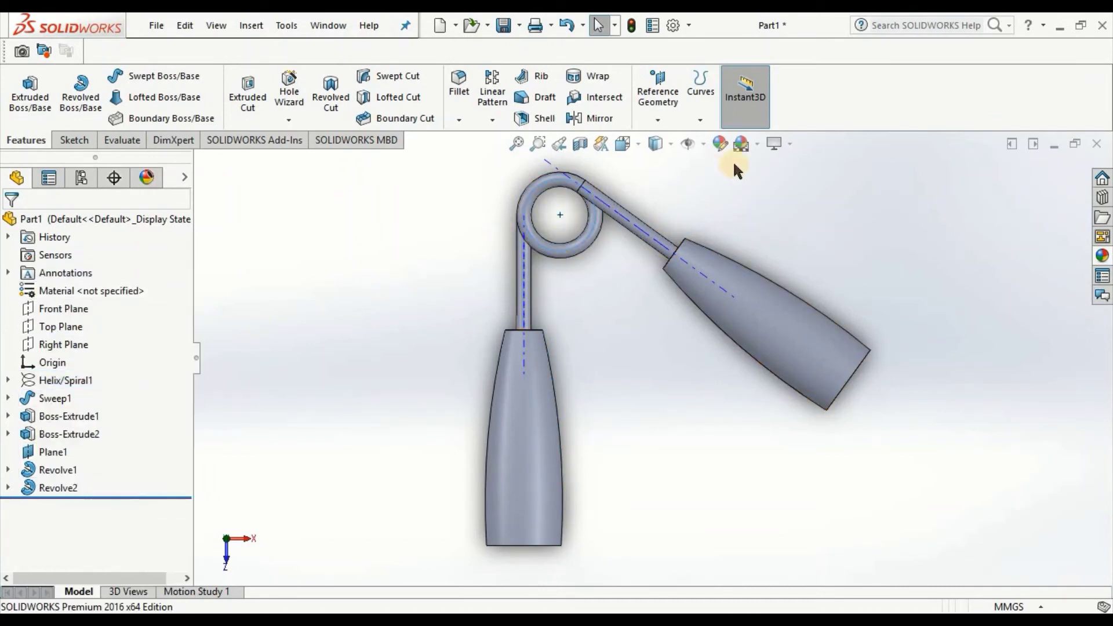
left_click(698, 141)
left_click(691, 195)
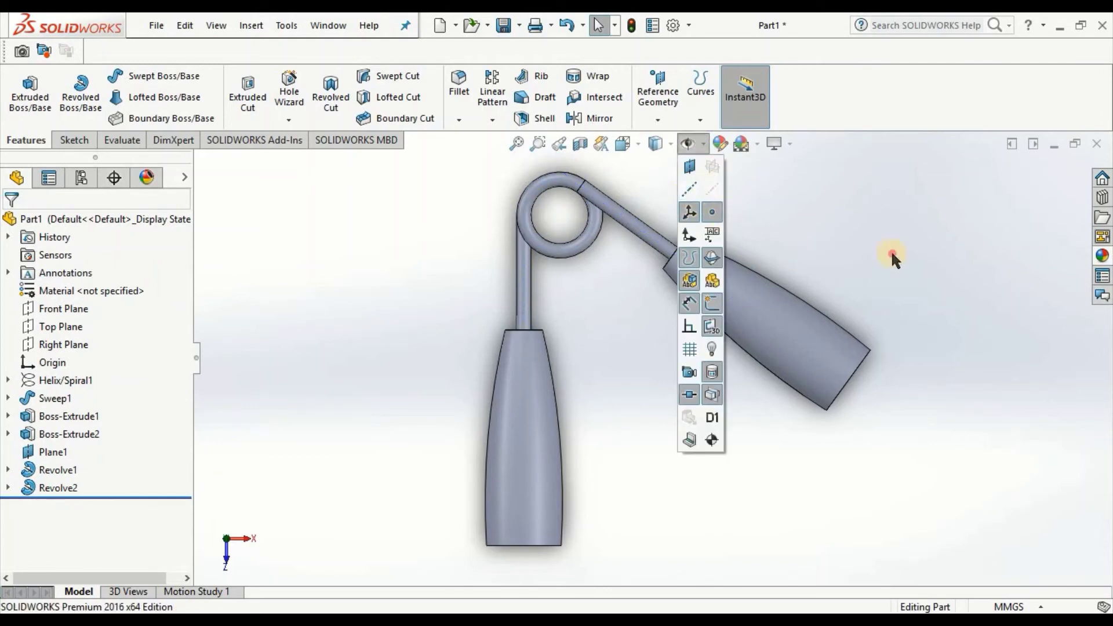
mouse_move(931, 314)
middle_mouse_down()
mouse_move(934, 400)
mouse_move(951, 432)
middle_mouse_up()
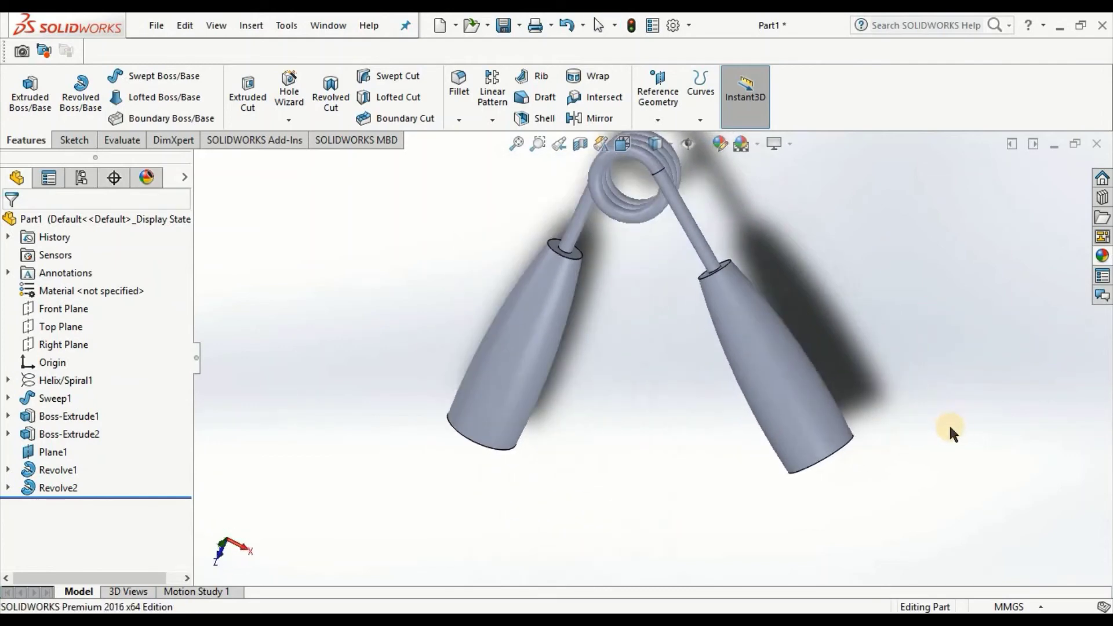
- Fillet the top edges of both handles with a 5 mm radius
left_click(458, 84)
left_click(574, 252)
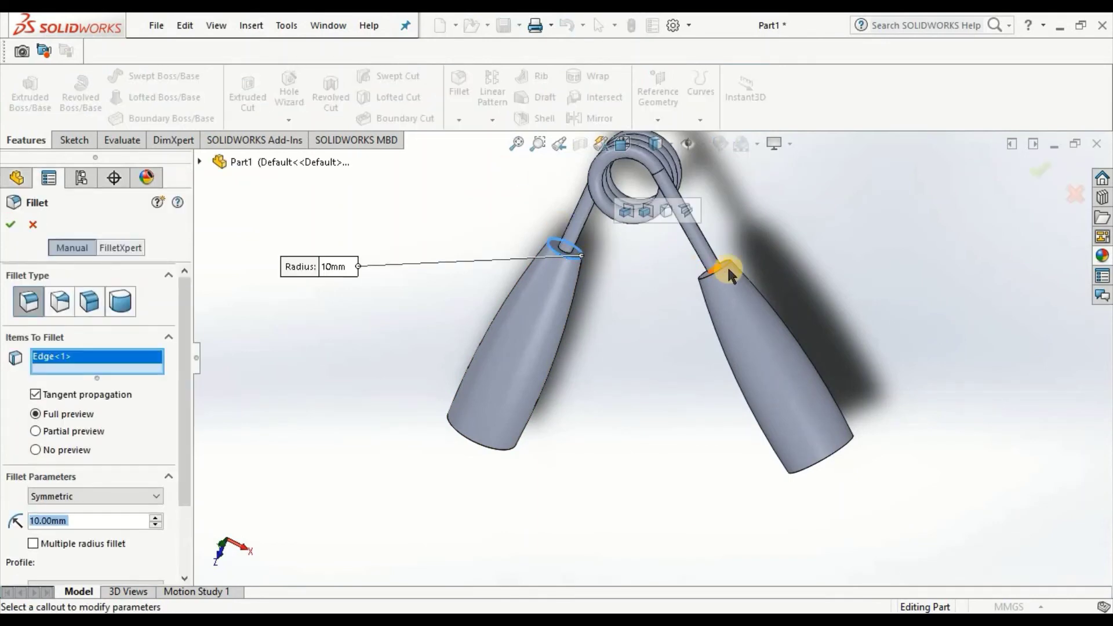
left_click(716, 270)
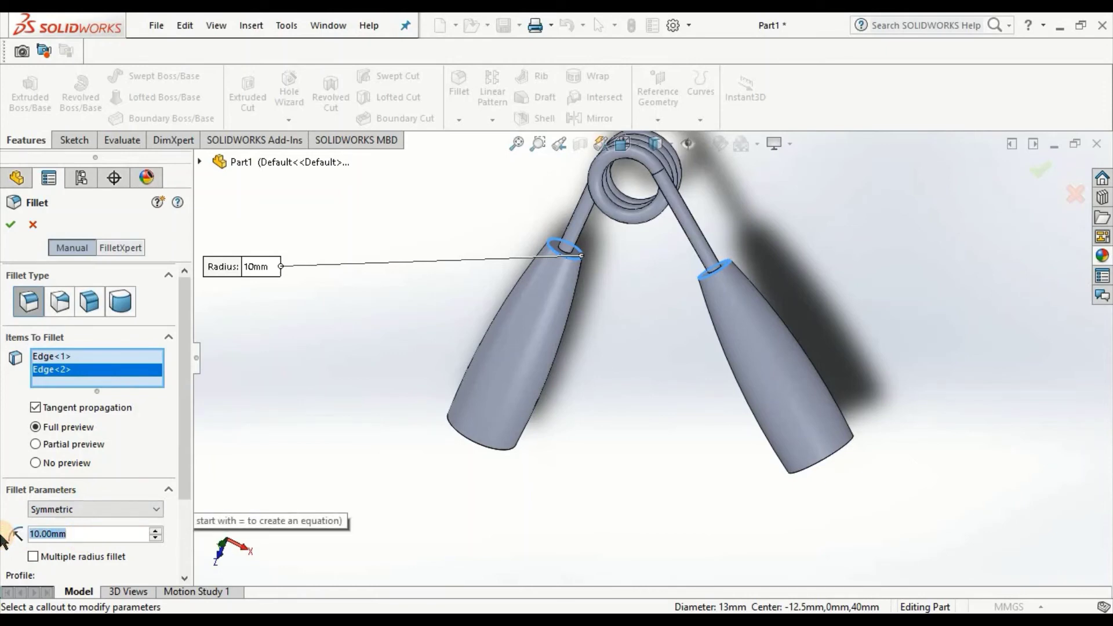
type("5")
key("Return")
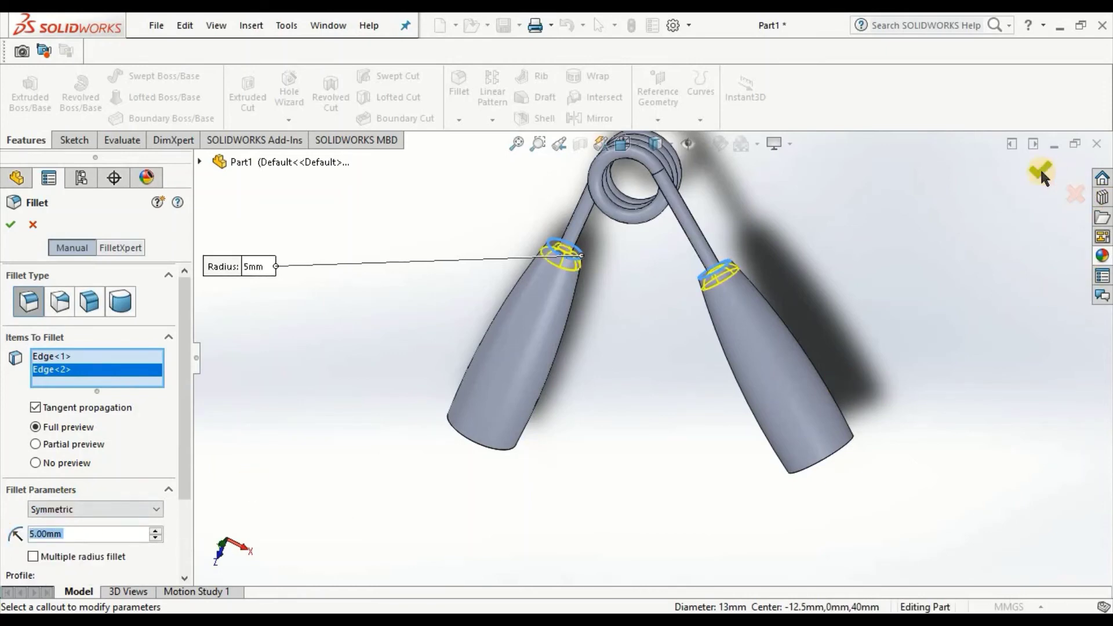
left_click(1041, 171)
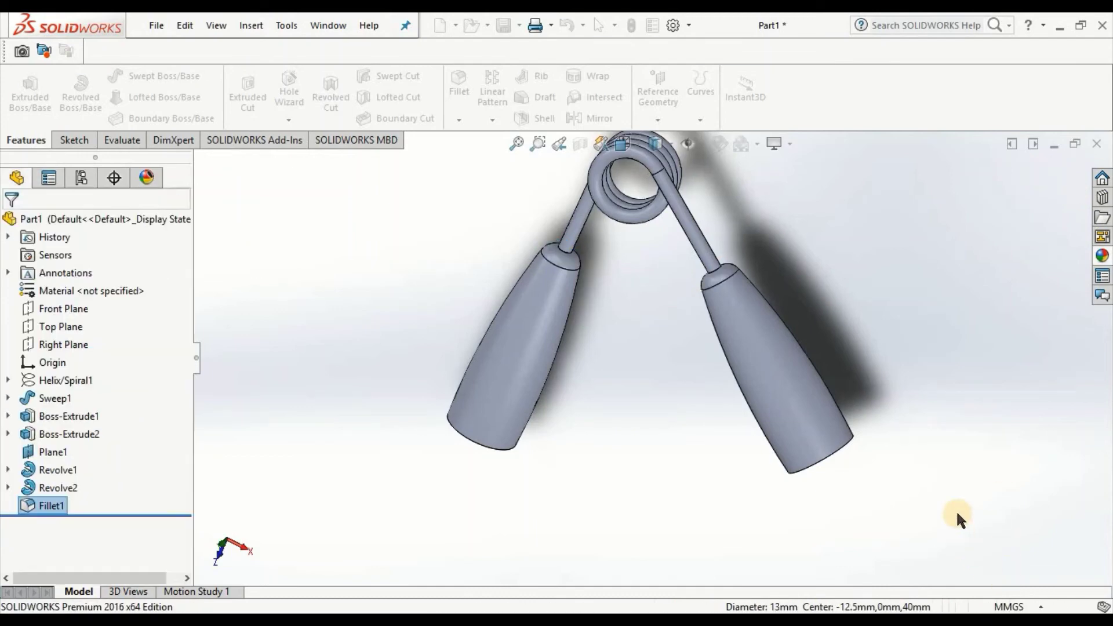
- Fillet the end edges of both handles with a 2.5 mm radius
middle_click_drag(955, 510, 851, 456)
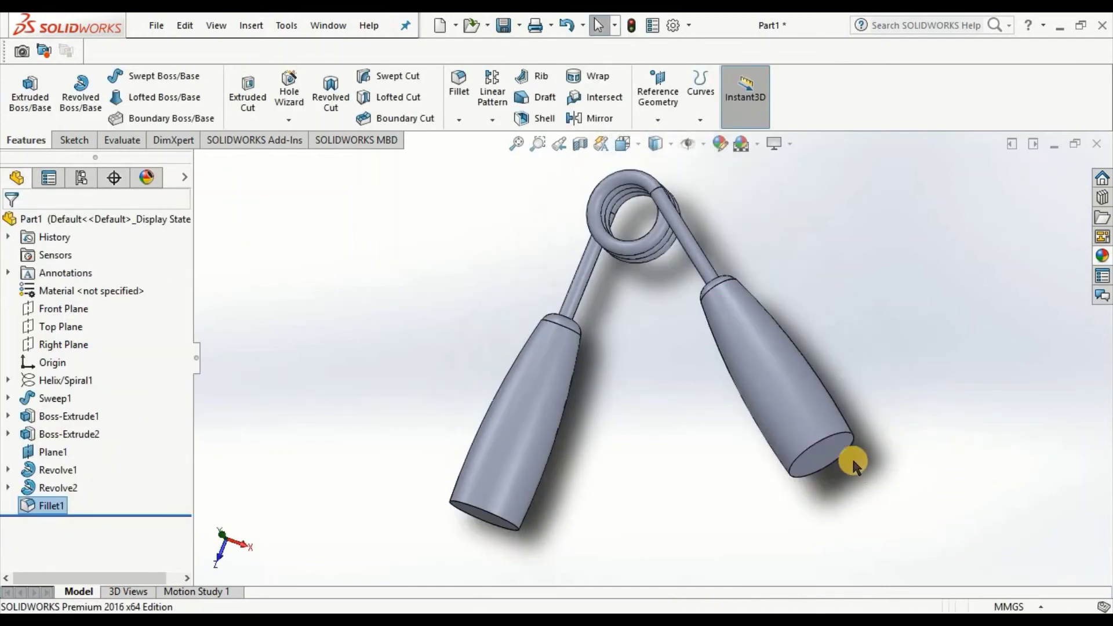
left_click(834, 433)
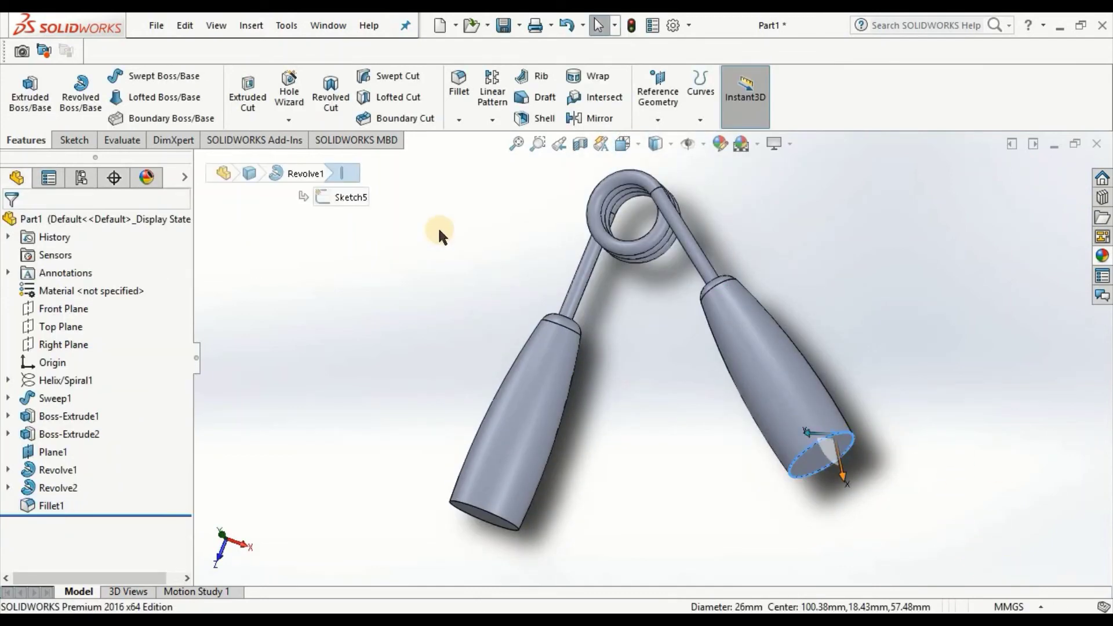
left_click(458, 93)
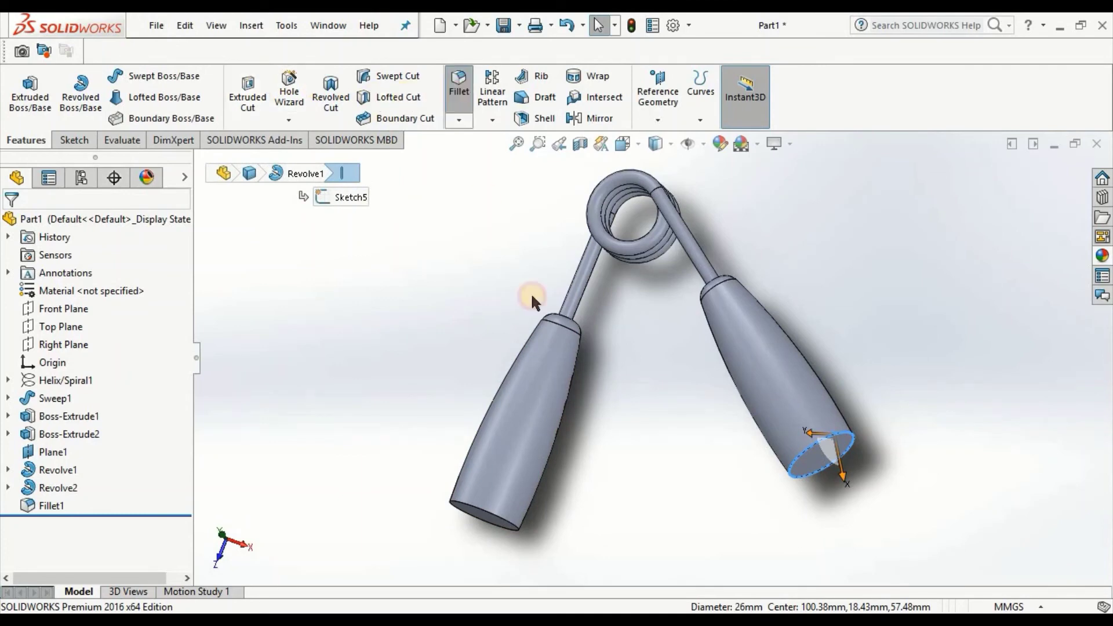
left_click(504, 522)
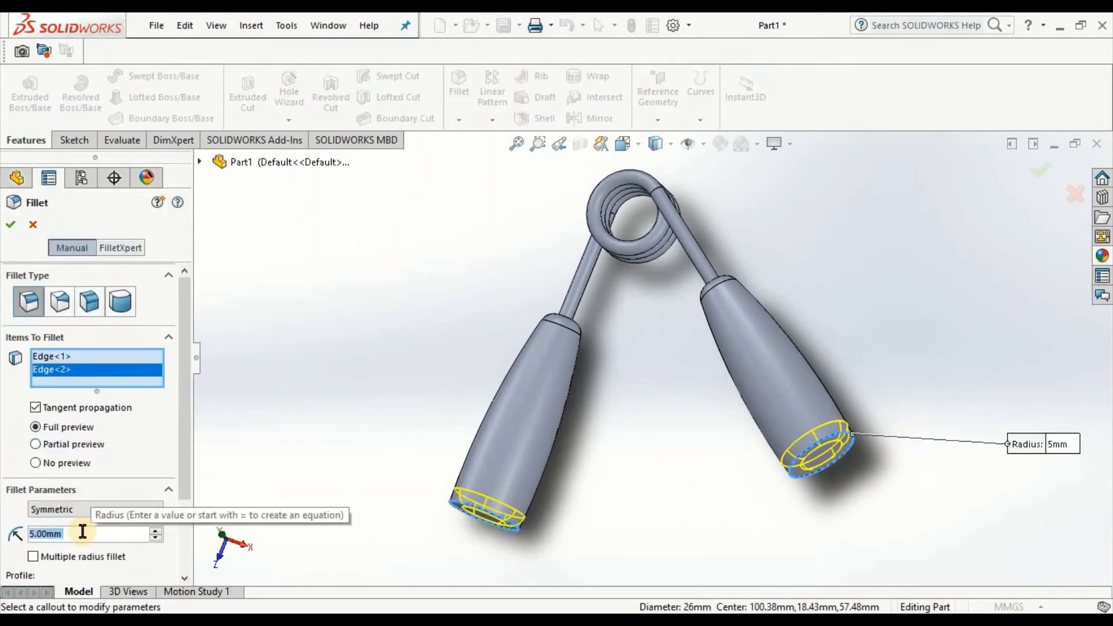
type("2.5")
key("Return")
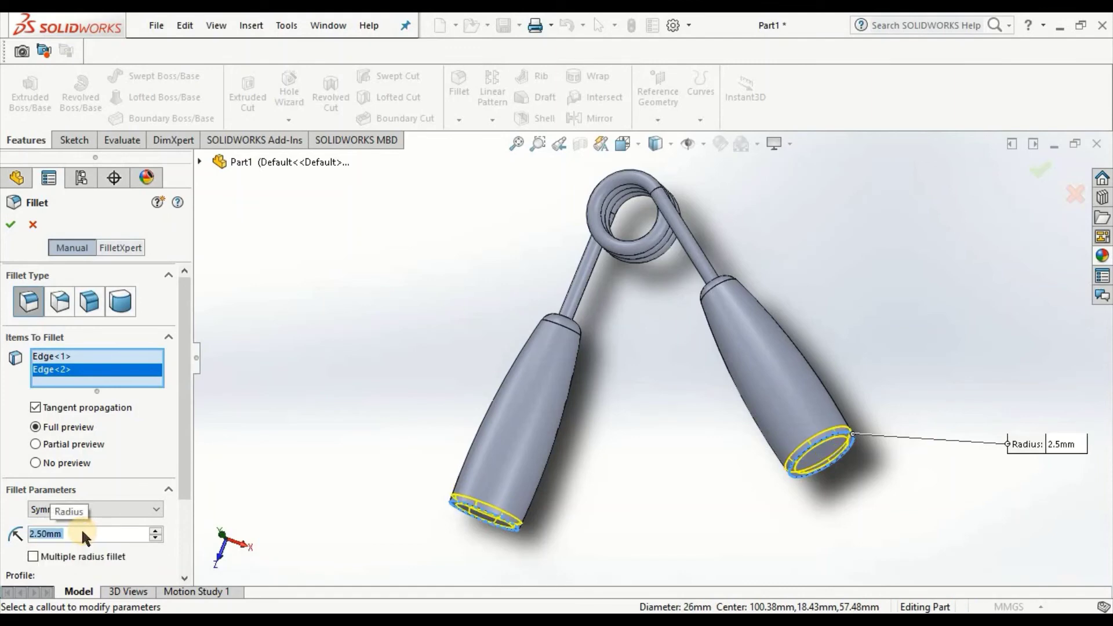
left_click(1024, 167)
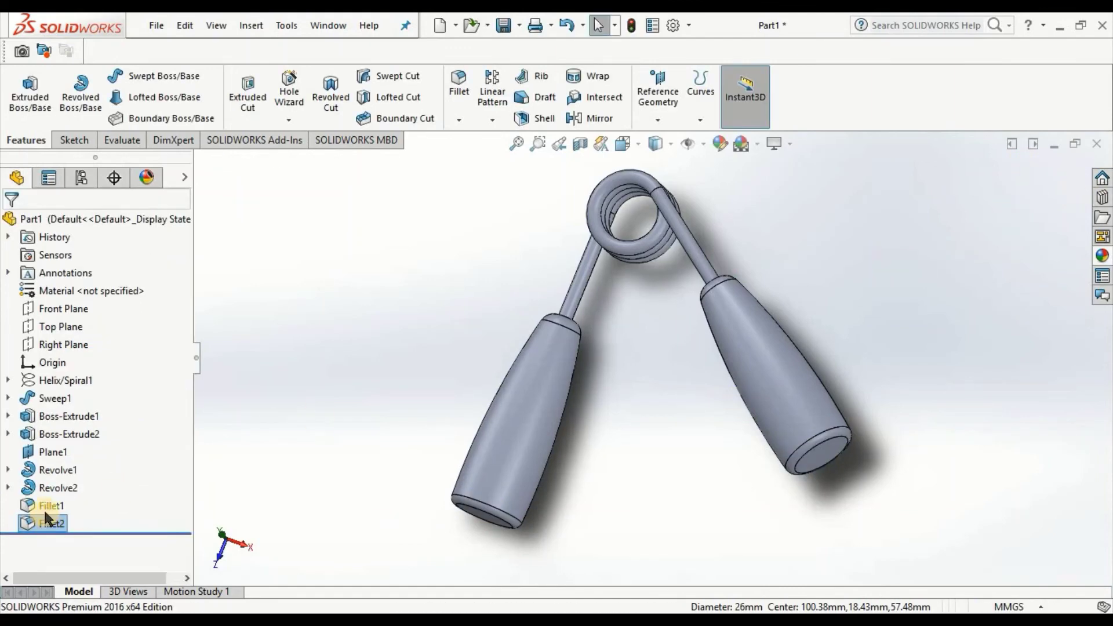
left_click(230, 470)
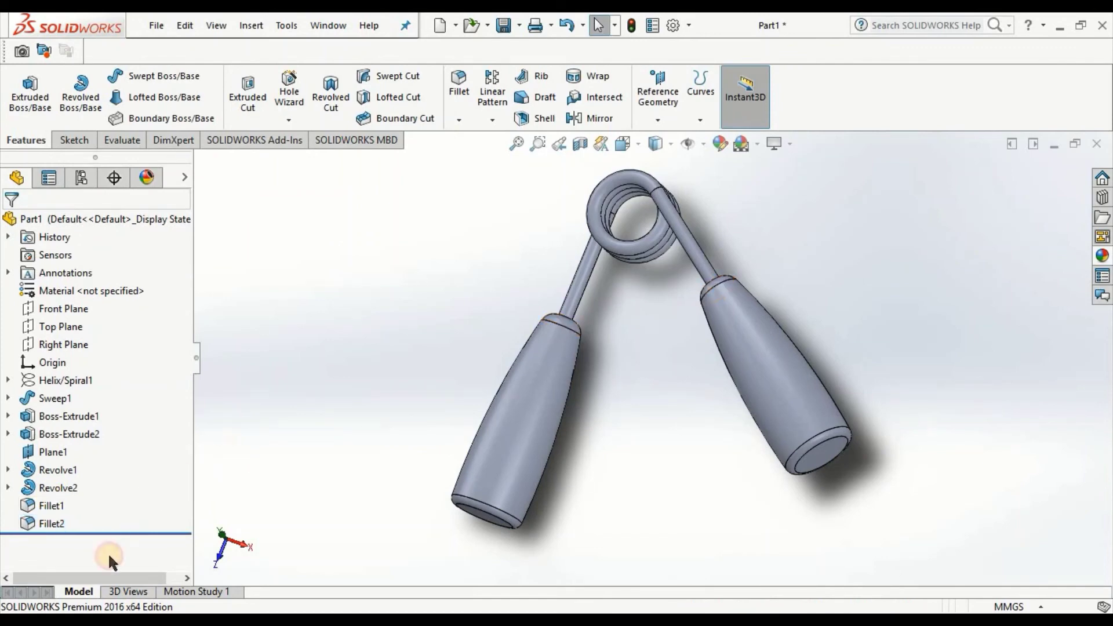
key("super")
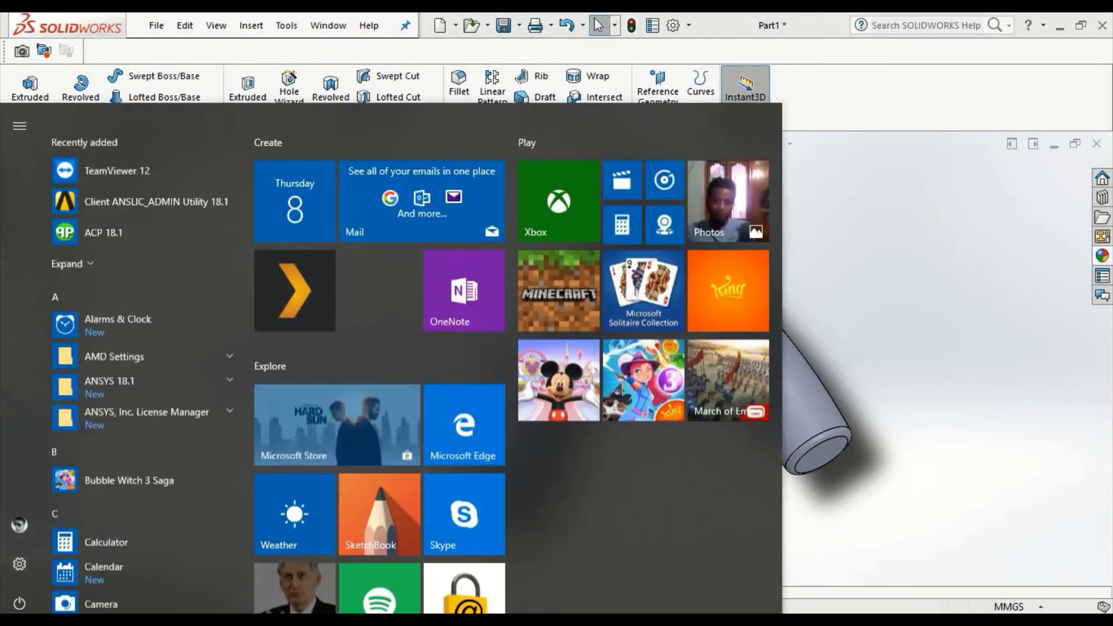
type("no")
key("Return")
type("it is done. Now select an appearance")
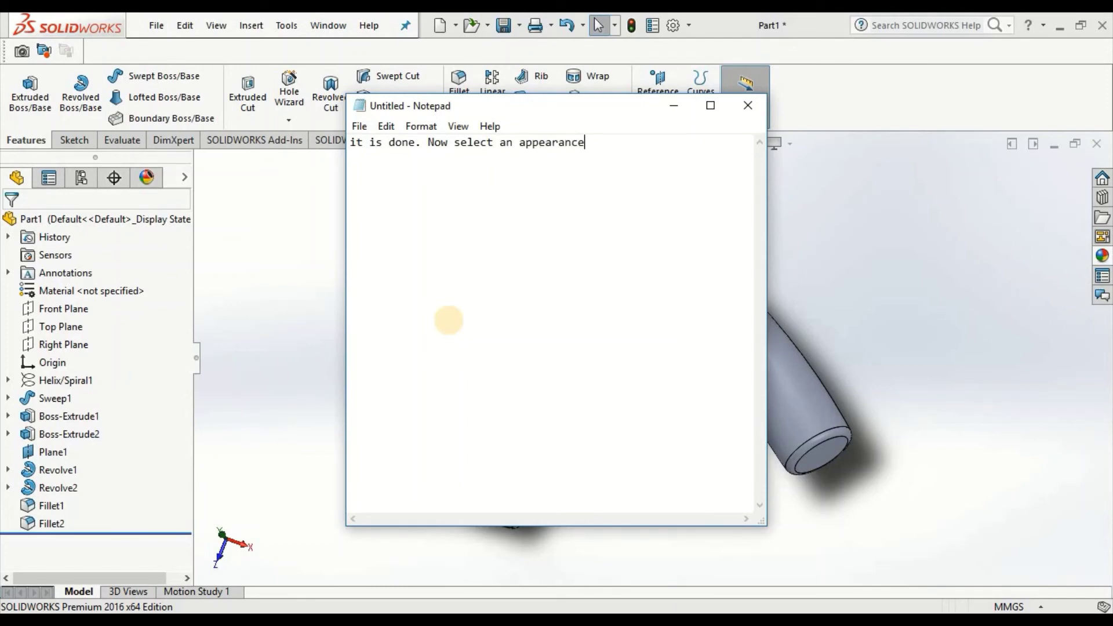
left_click(748, 105)
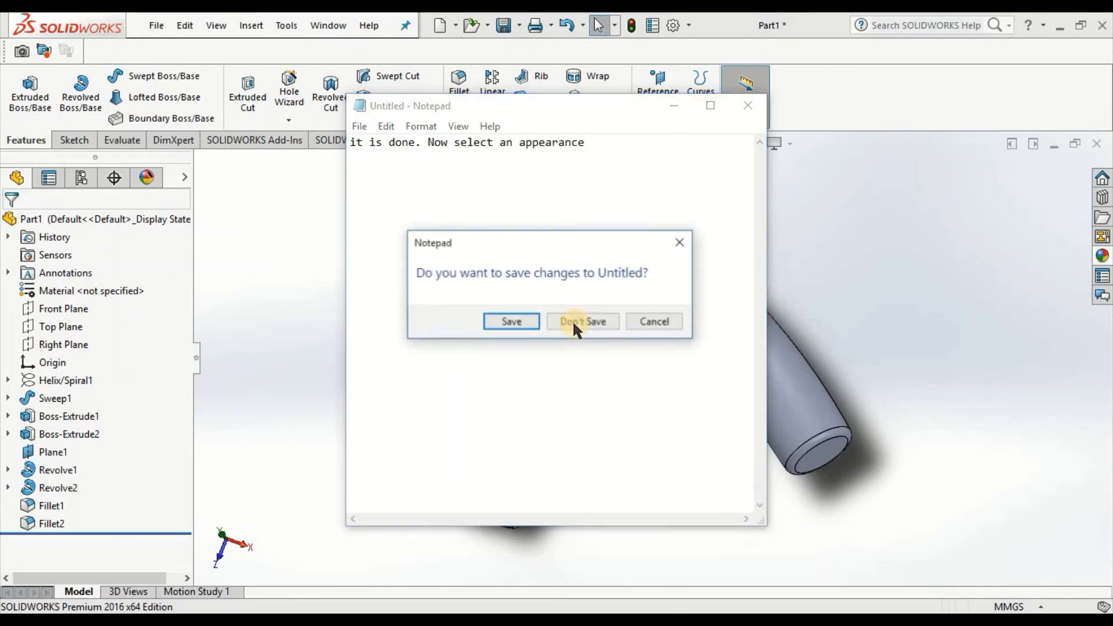
left_click(574, 325)
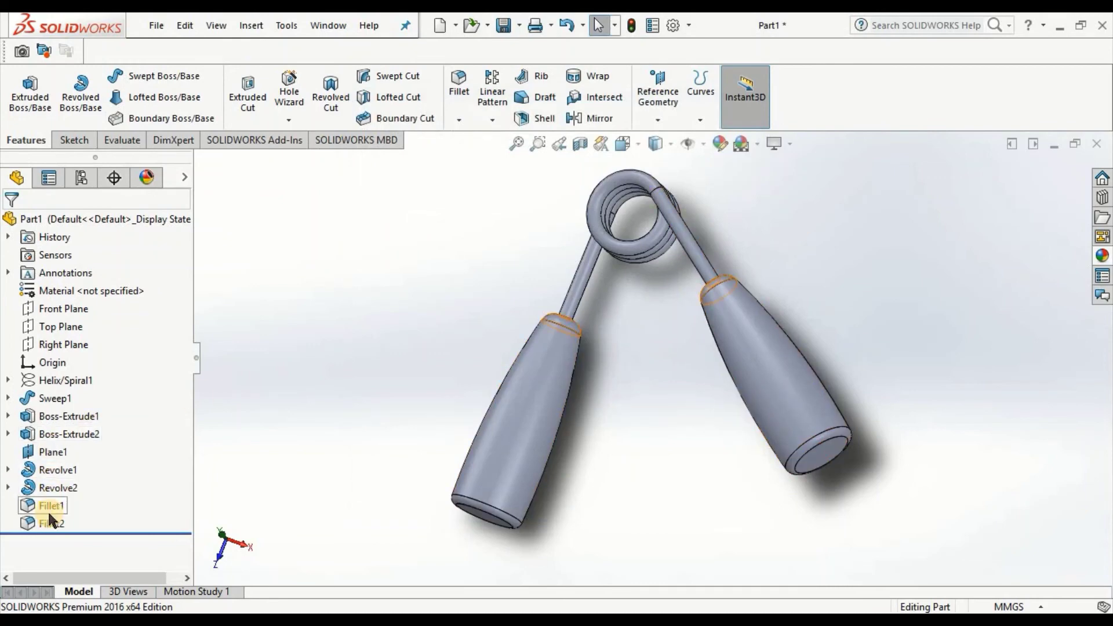
- Select handle features Revolve1 through Fillet2 and browse the Organic > Wood appearances
left_click(51, 523)
left_click(61, 474, "shift")
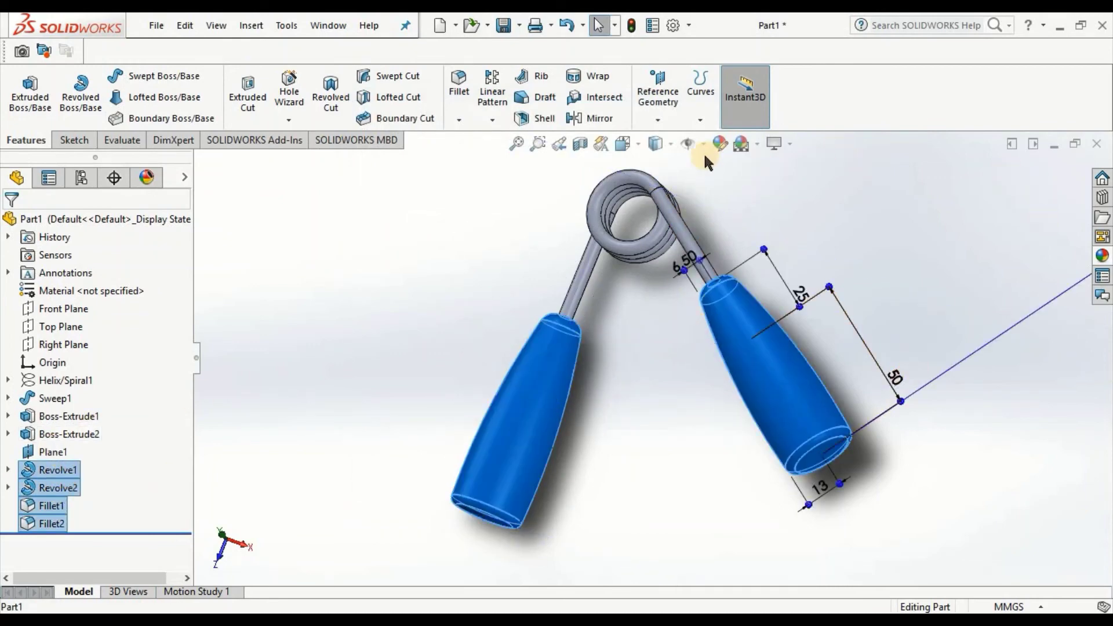
left_click(717, 143)
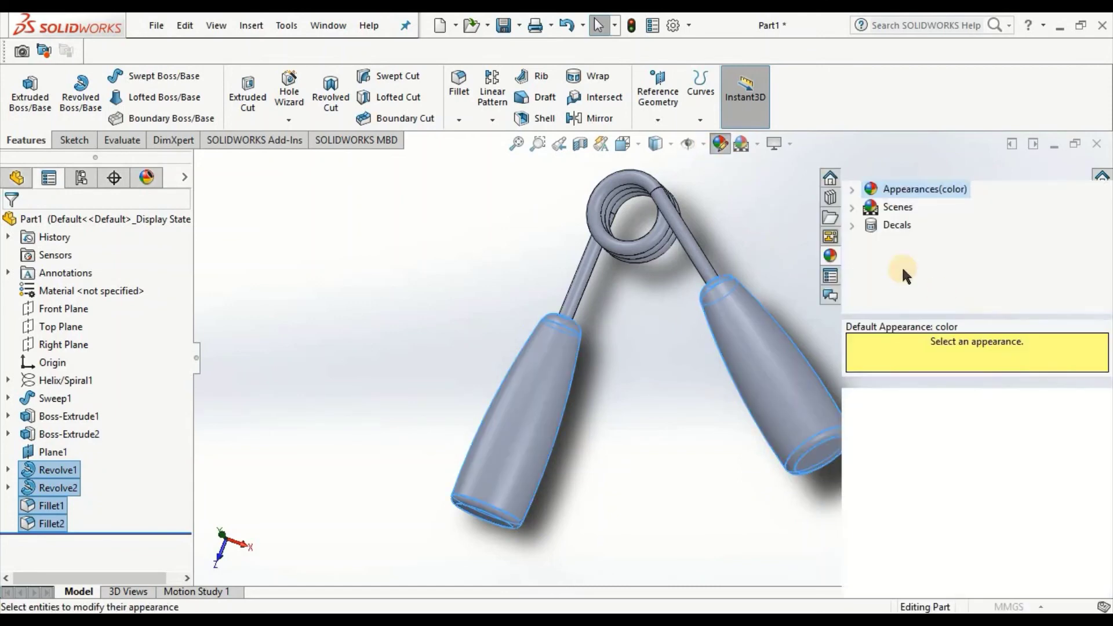
left_click(850, 186)
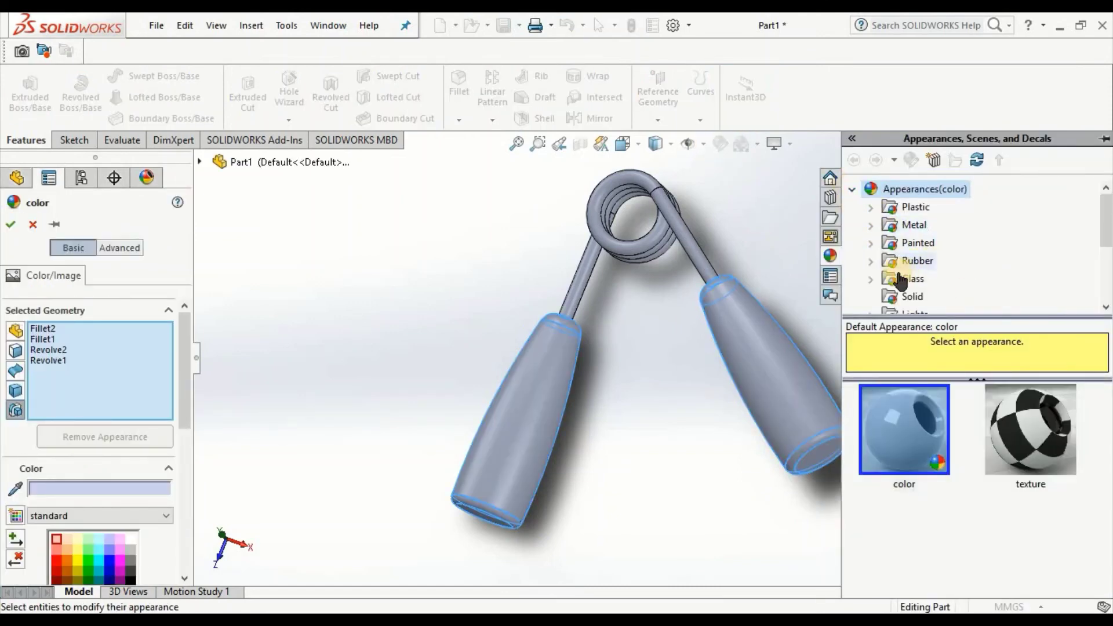
left_click_drag(1108, 221, 1107, 258)
left_click(870, 278)
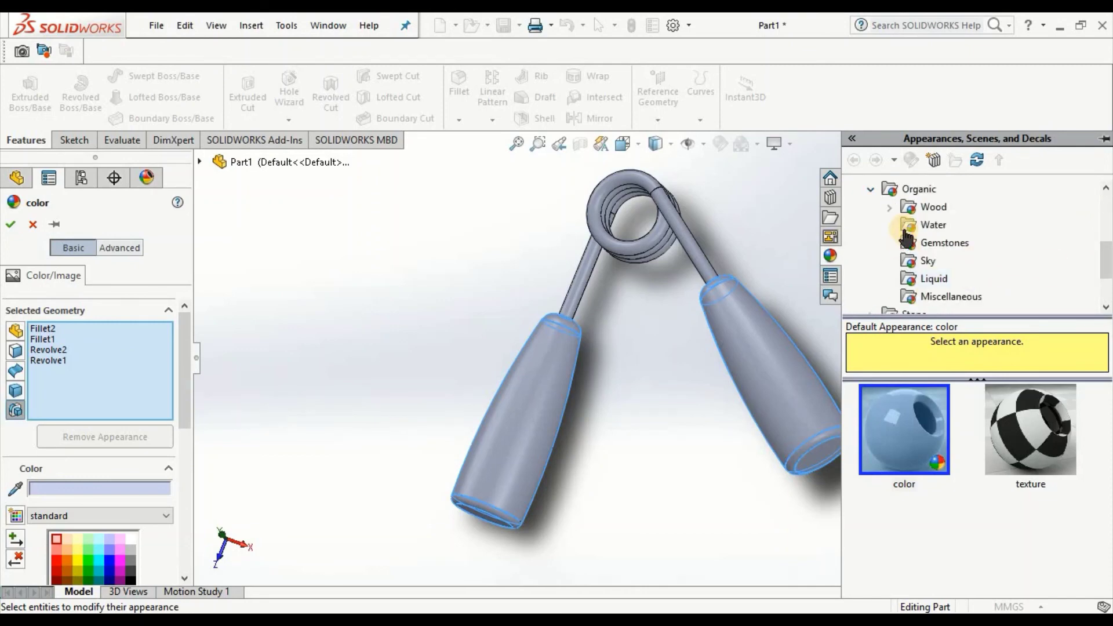
left_click(889, 207)
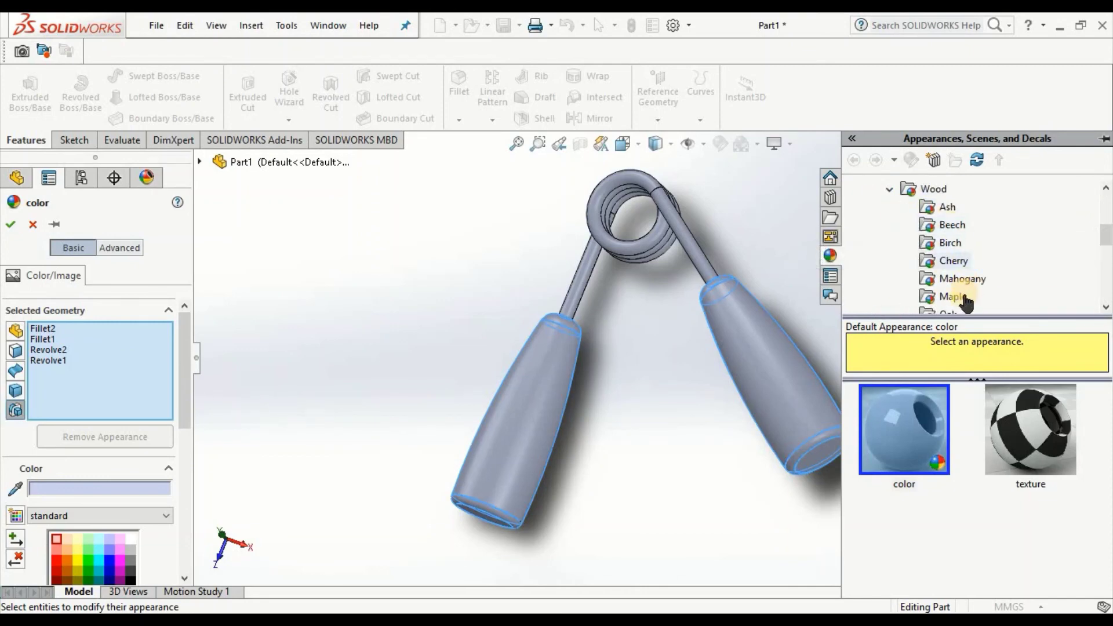
left_click(957, 296)
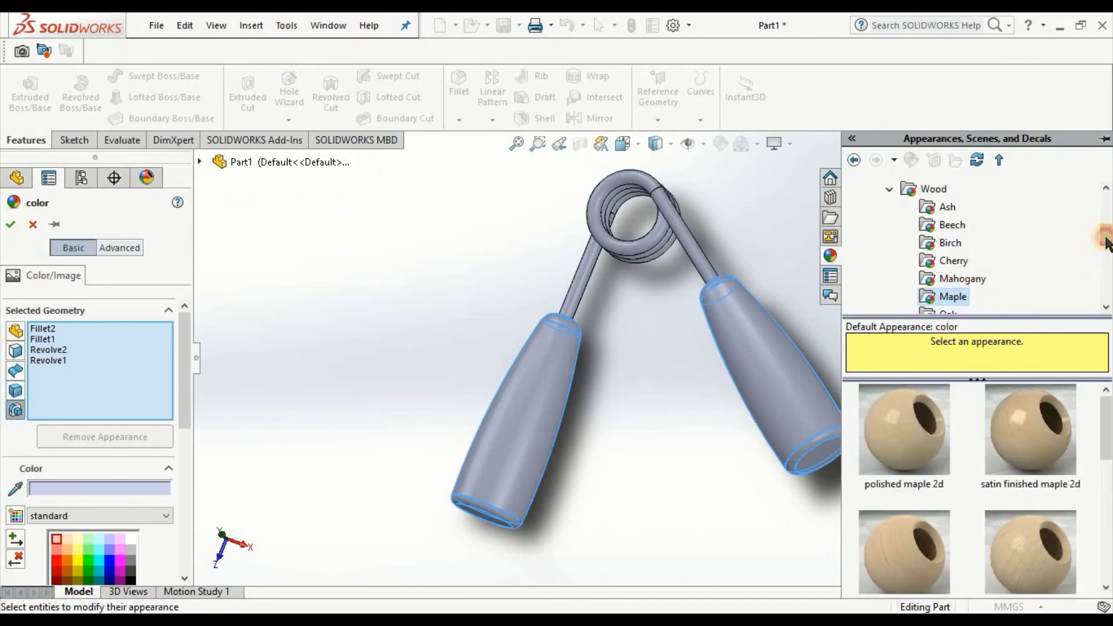
left_click_drag(1107, 243, 1106, 250)
left_click(963, 262)
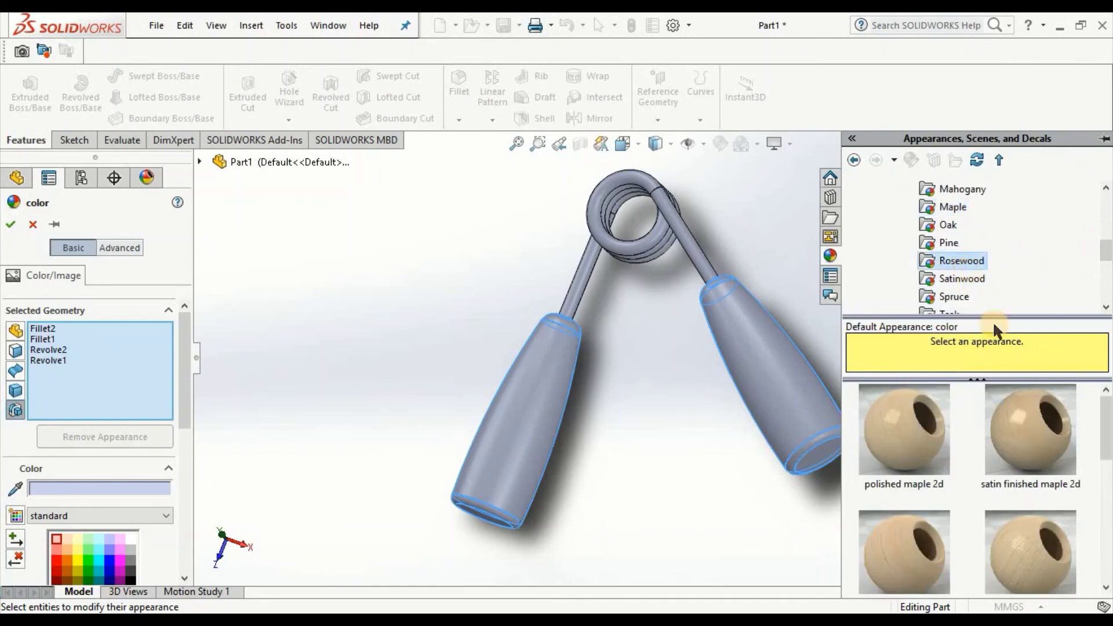
- Try satin, polished endgrain, 2d and unfinished rosewood finishes on the handles
left_click(1058, 434)
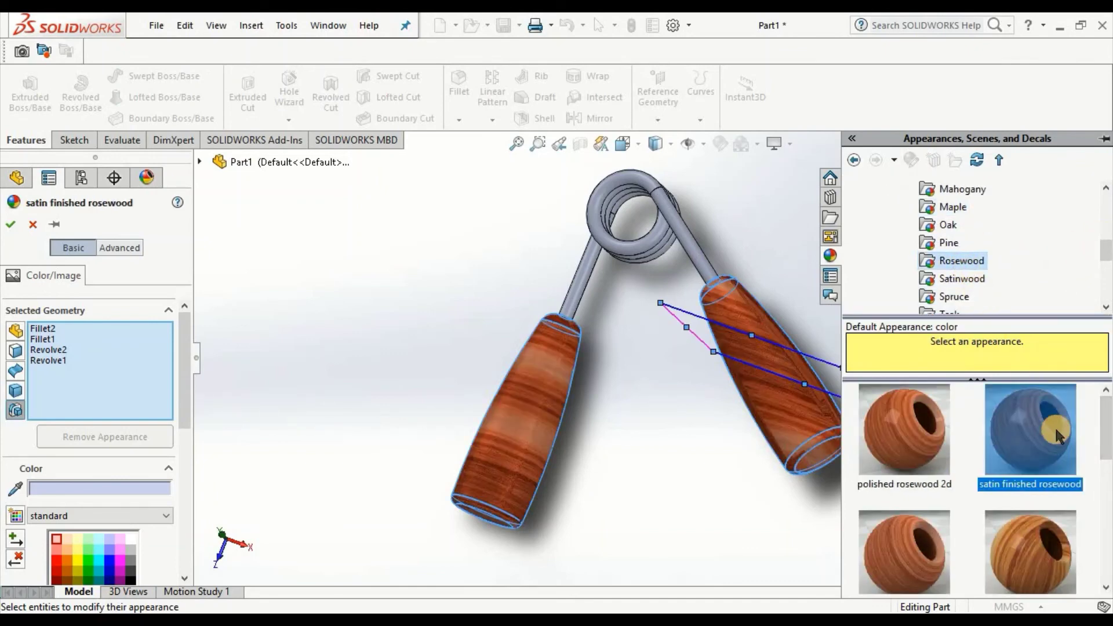
left_click(1044, 545)
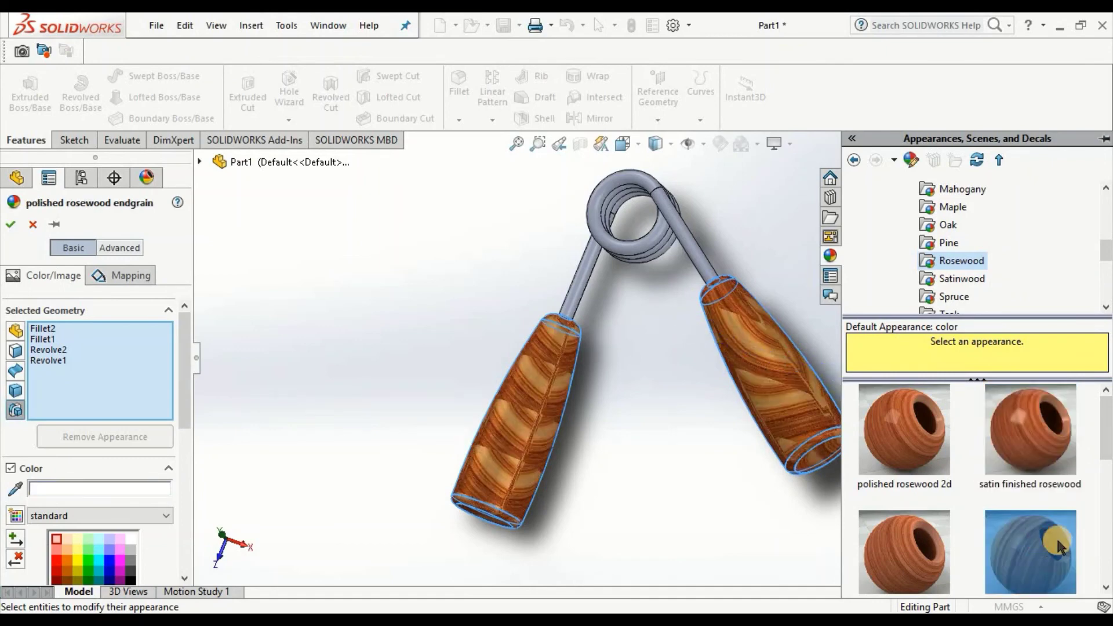
scroll(1043, 542, "down", 1)
left_click(914, 542)
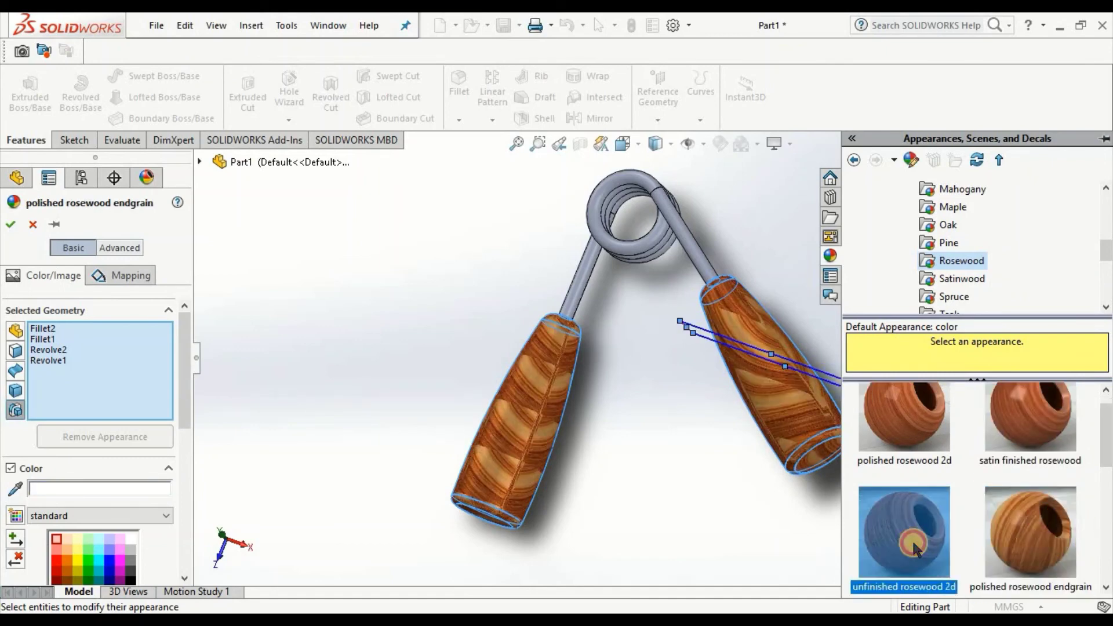
left_click(912, 427)
scroll(911, 427, "up", 1)
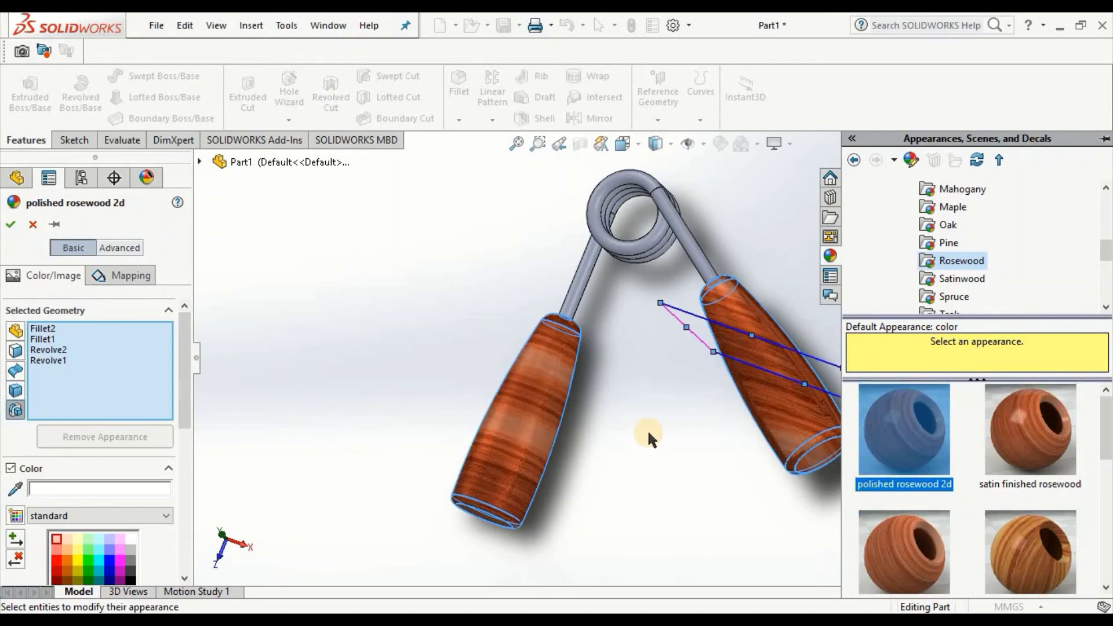
mouse_move(647, 425)
middle_mouse_down()
mouse_move(671, 487)
mouse_move(676, 470)
middle_mouse_up()
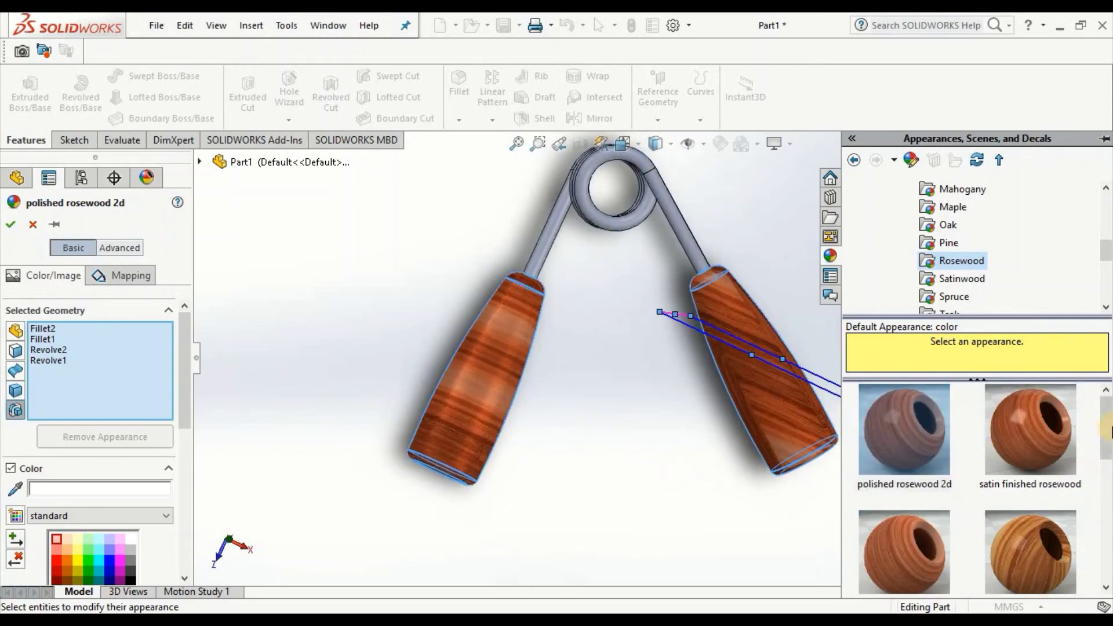
left_click_drag(1106, 451, 1107, 512)
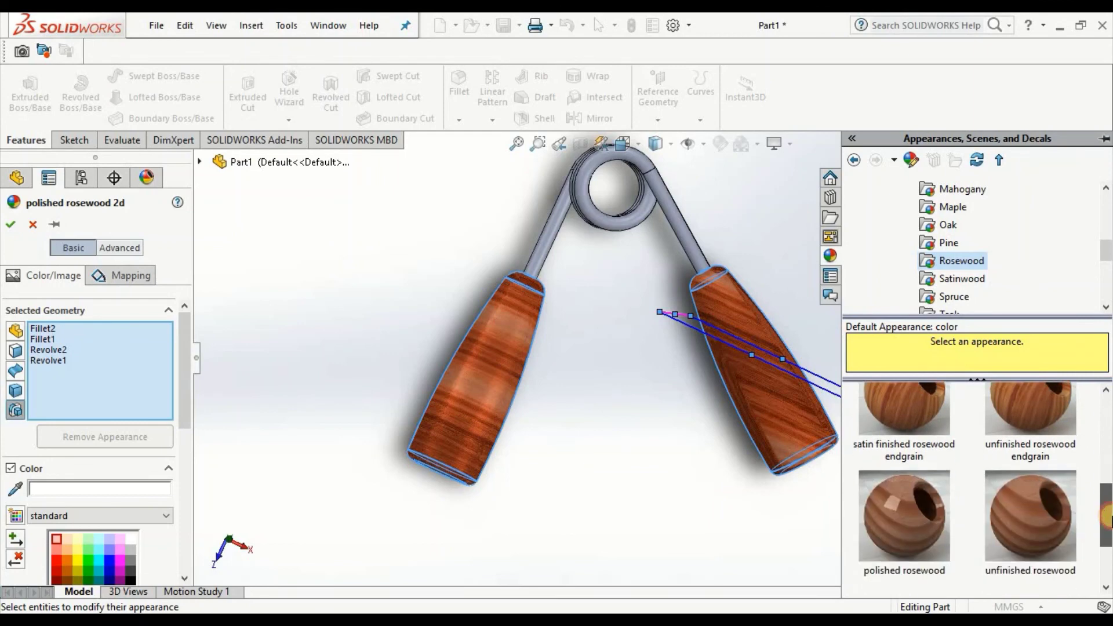
left_click(1037, 421)
scroll(1106, 522, "up", 1)
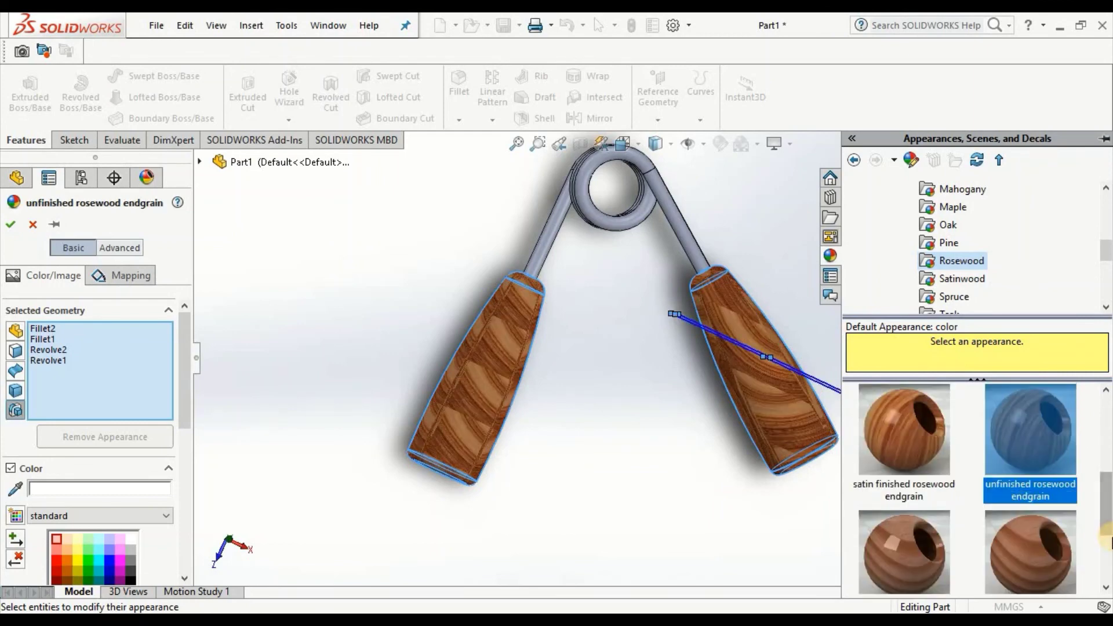
mouse_move(1107, 499)
left_mouse_down()
mouse_move(1107, 536)
mouse_move(1107, 449)
left_mouse_up()
left_click(1044, 406)
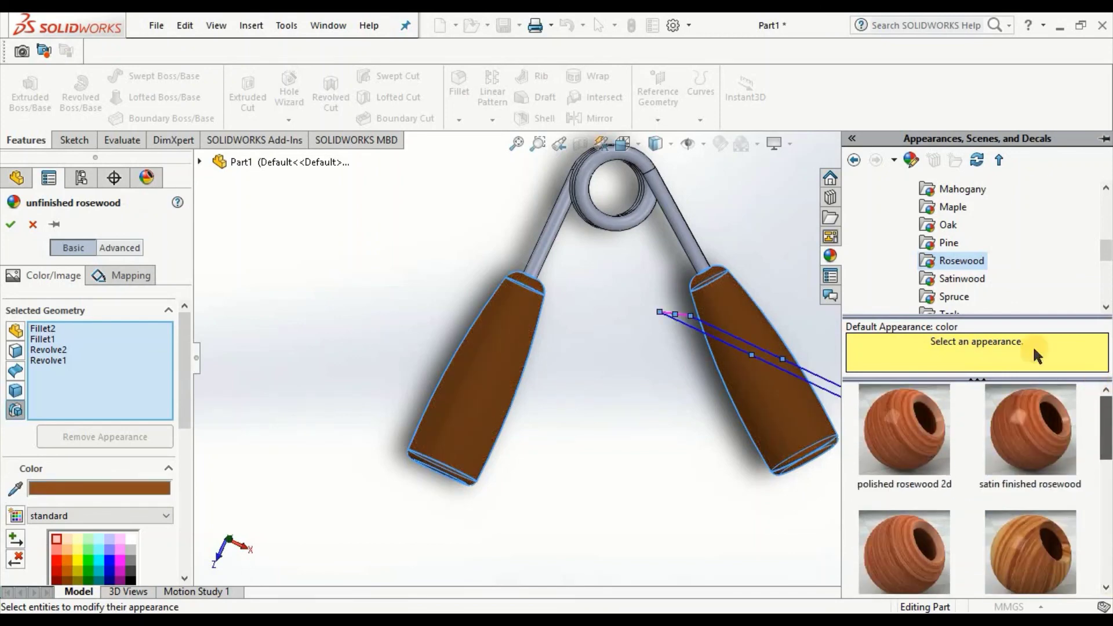
- Apply the unfinished oak endgrain appearance to the handles and confirm
left_click(948, 225)
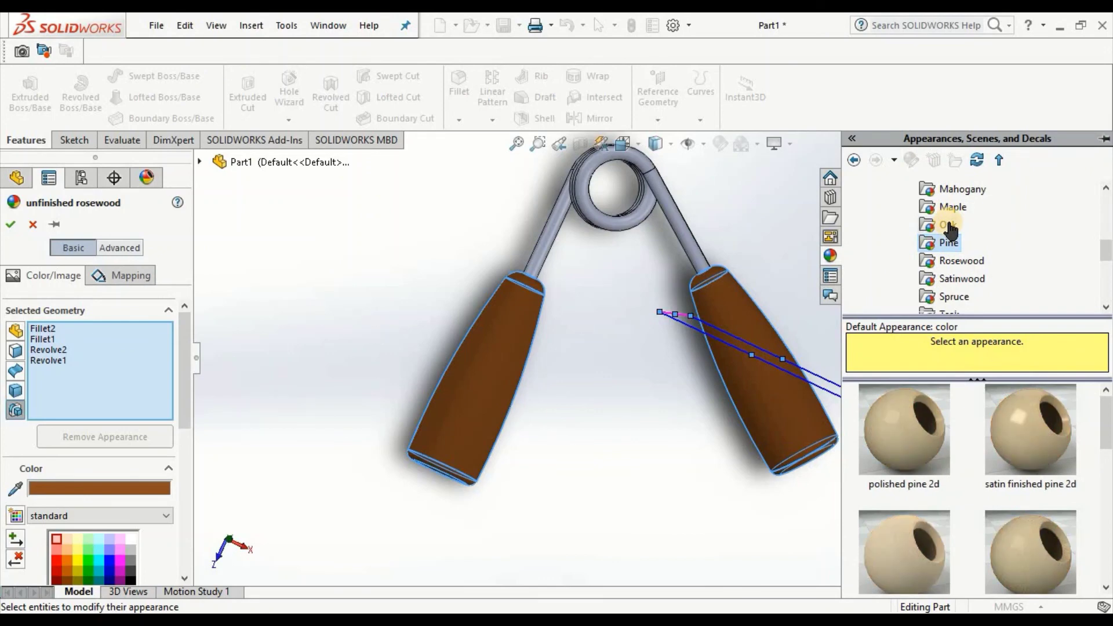
left_click(949, 226)
mouse_move(1108, 434)
left_mouse_down()
mouse_move(1108, 524)
mouse_move(1107, 476)
left_mouse_up()
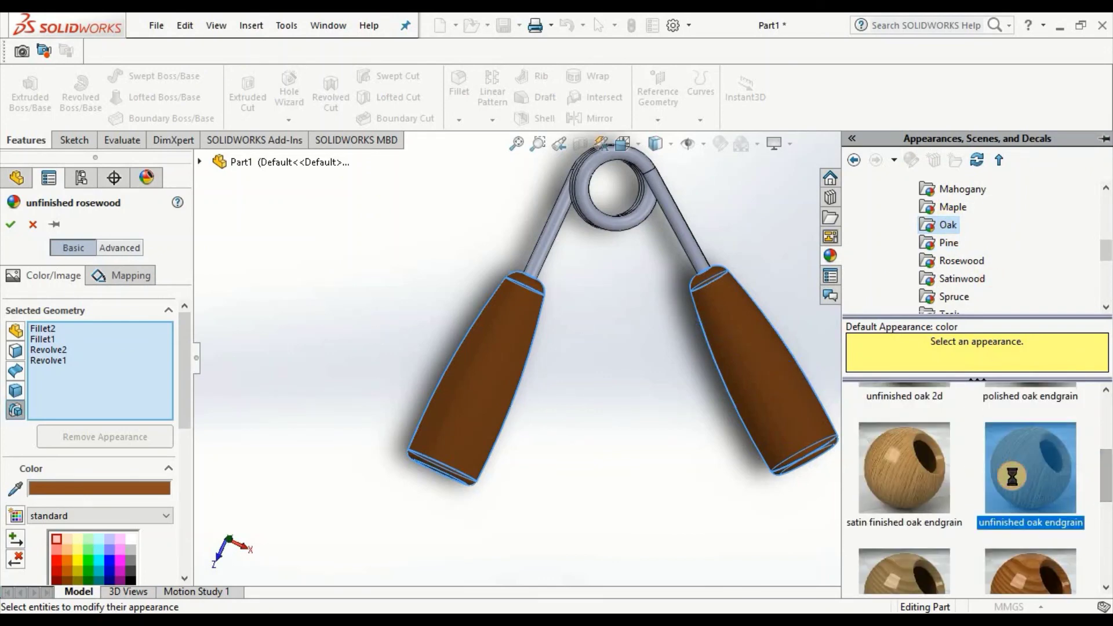
left_click(1021, 470)
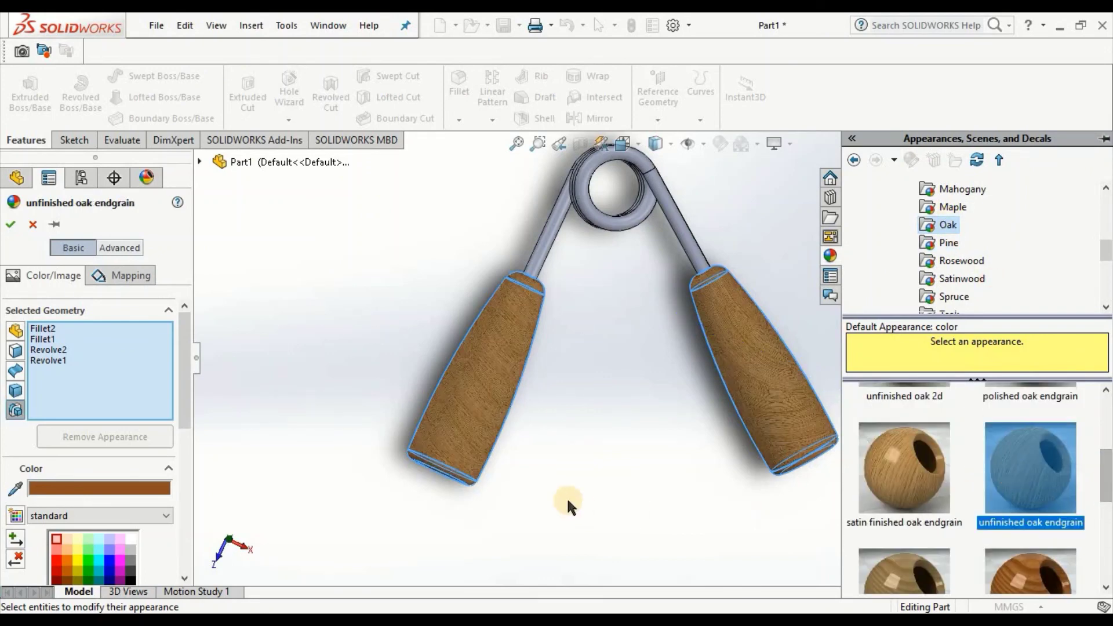
left_click(12, 225)
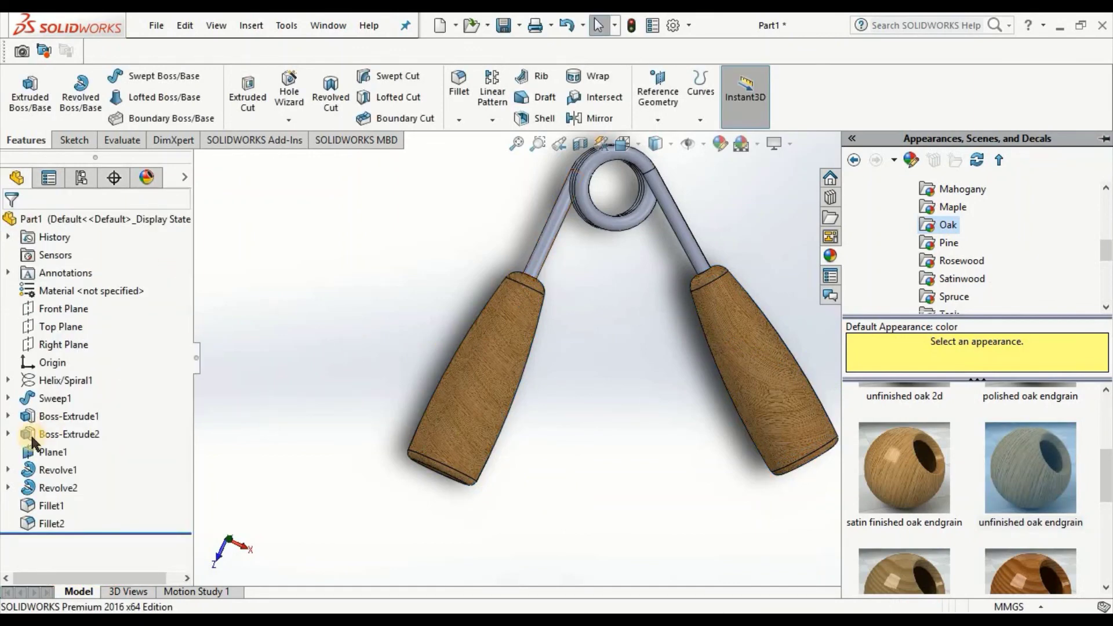
- Apply Metal > Steel > polished steel to Sweep1, Boss-Extrude1 and Boss-Extrude2
left_click(69, 435)
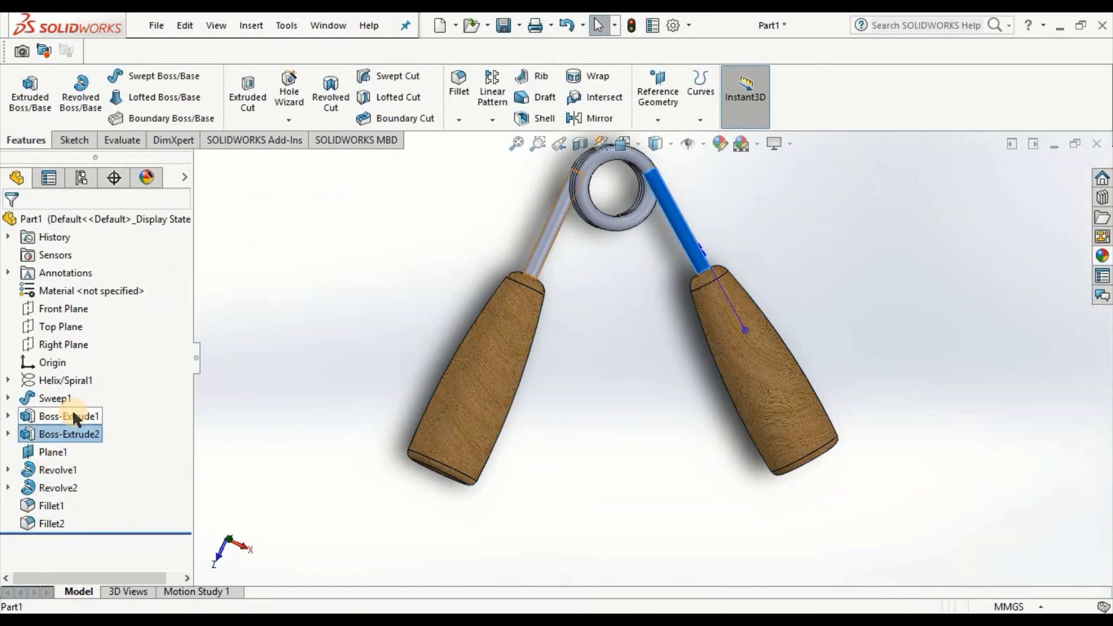
left_click(64, 400, "ctrl")
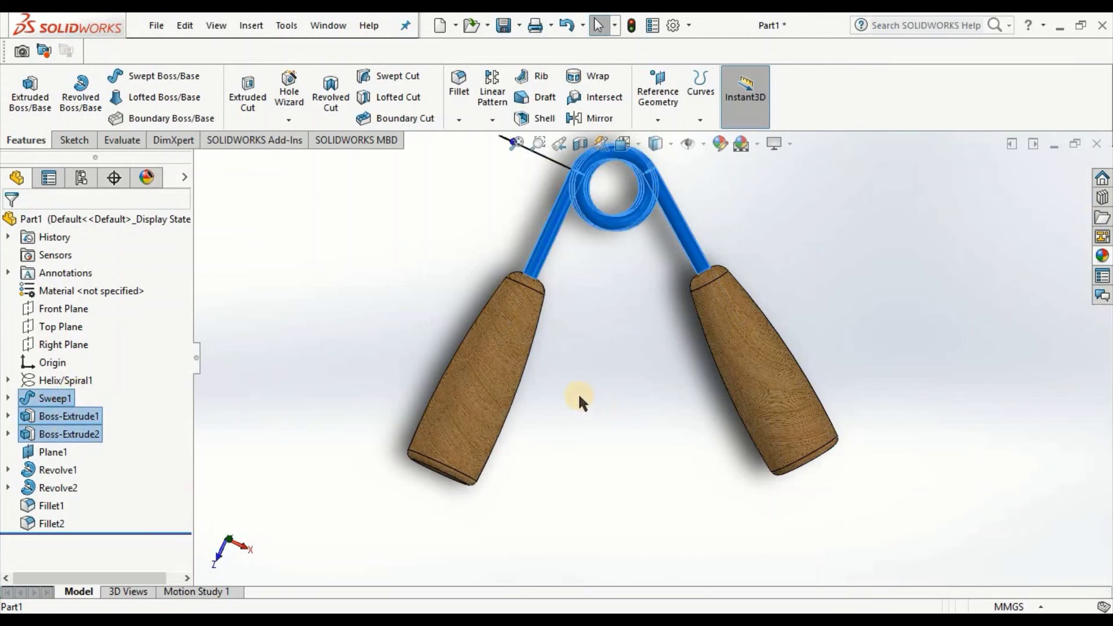
left_click(718, 143)
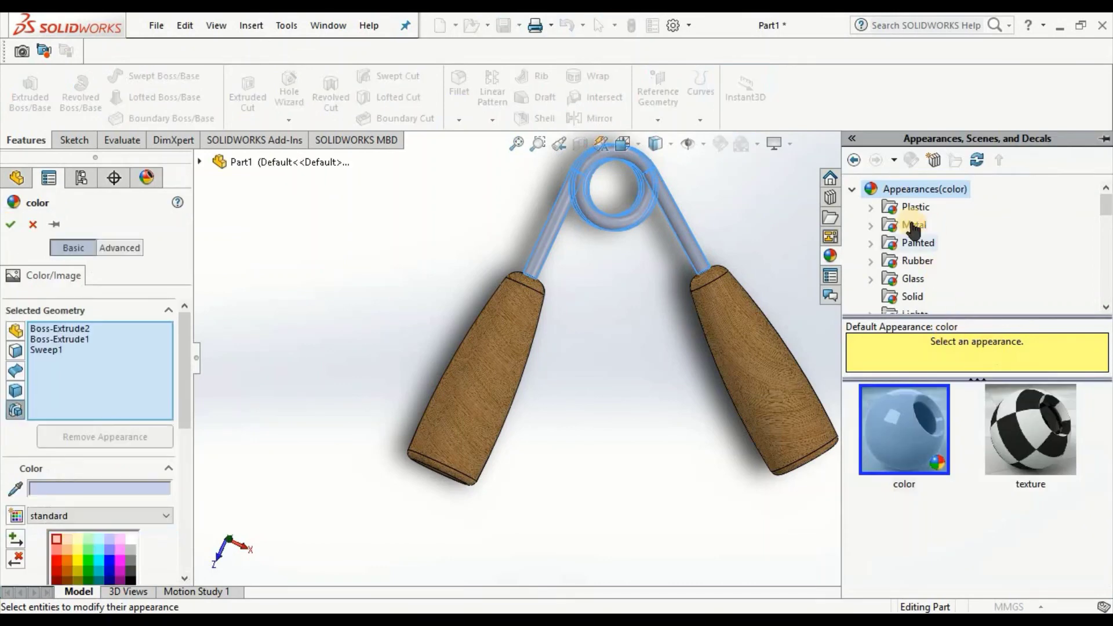
left_click(872, 223)
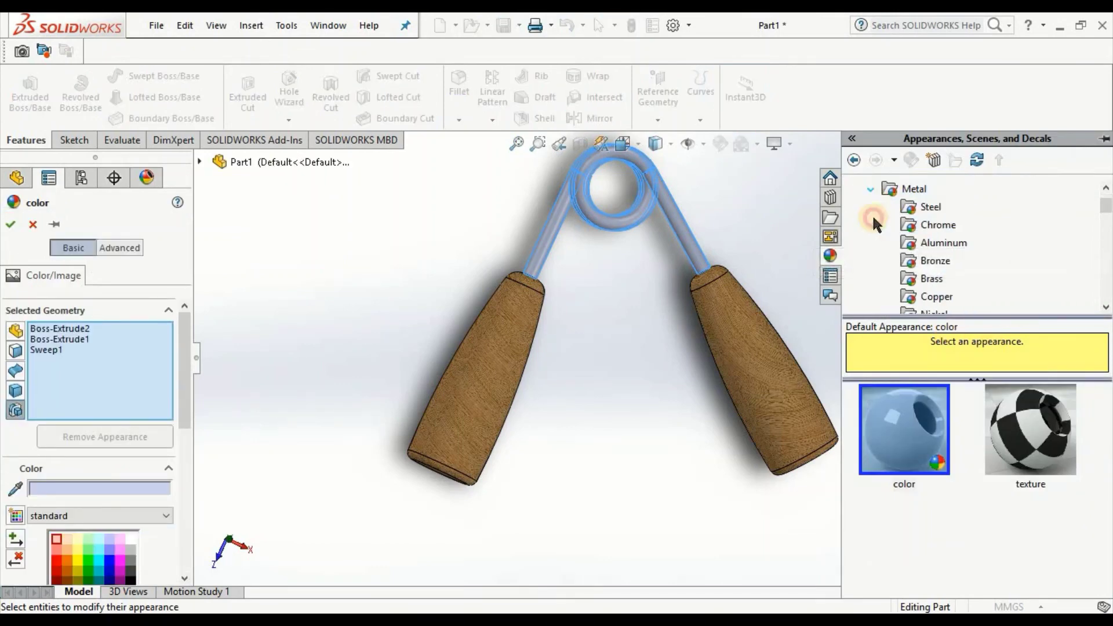
left_click(930, 207)
left_click(928, 449)
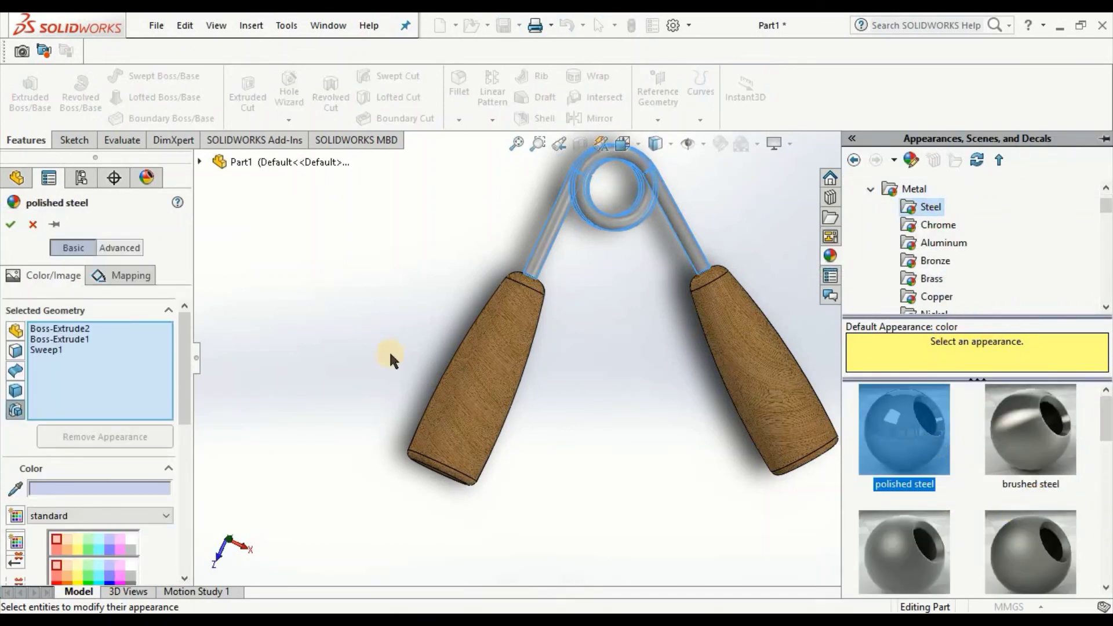
left_click(10, 224)
left_click(646, 392)
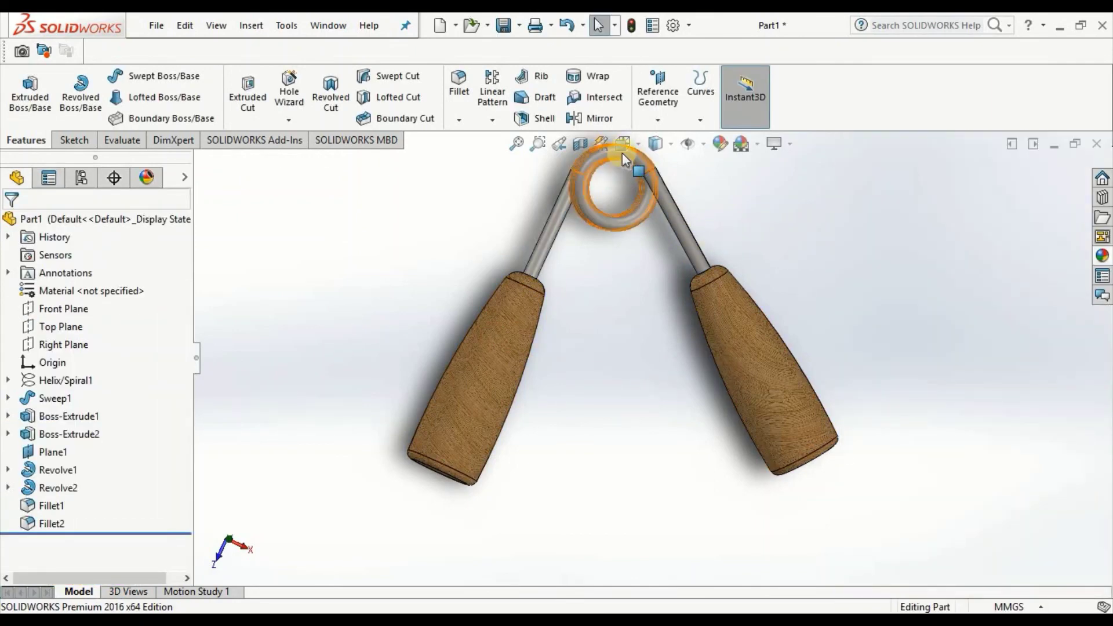
- Zoom the finished hand grip to fit and view it in Dimetric orientation
left_click(516, 143)
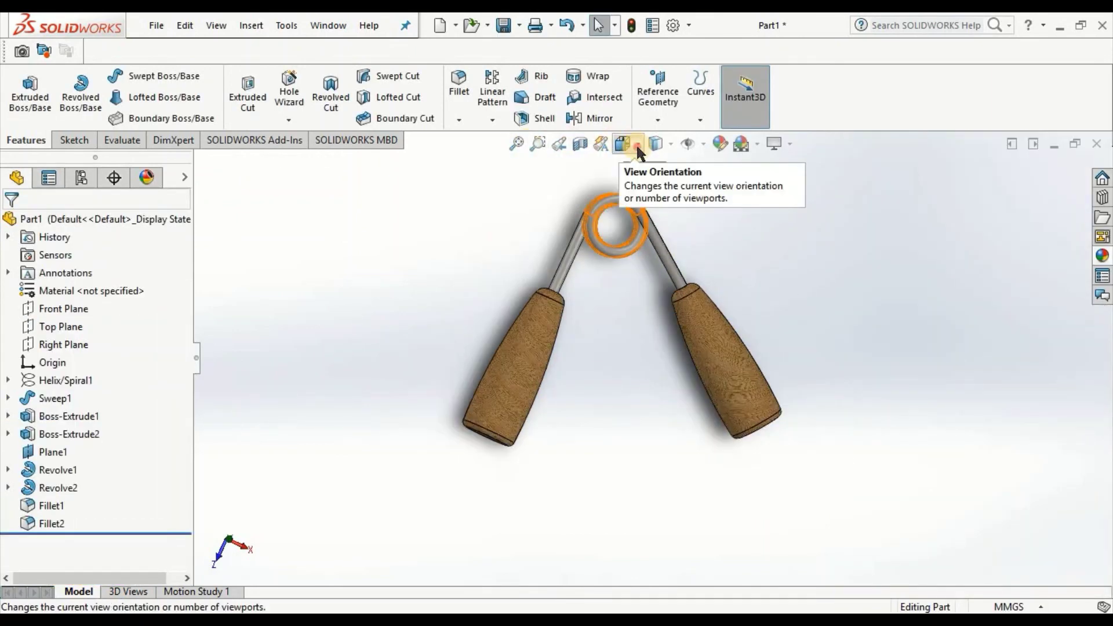
left_click(637, 150)
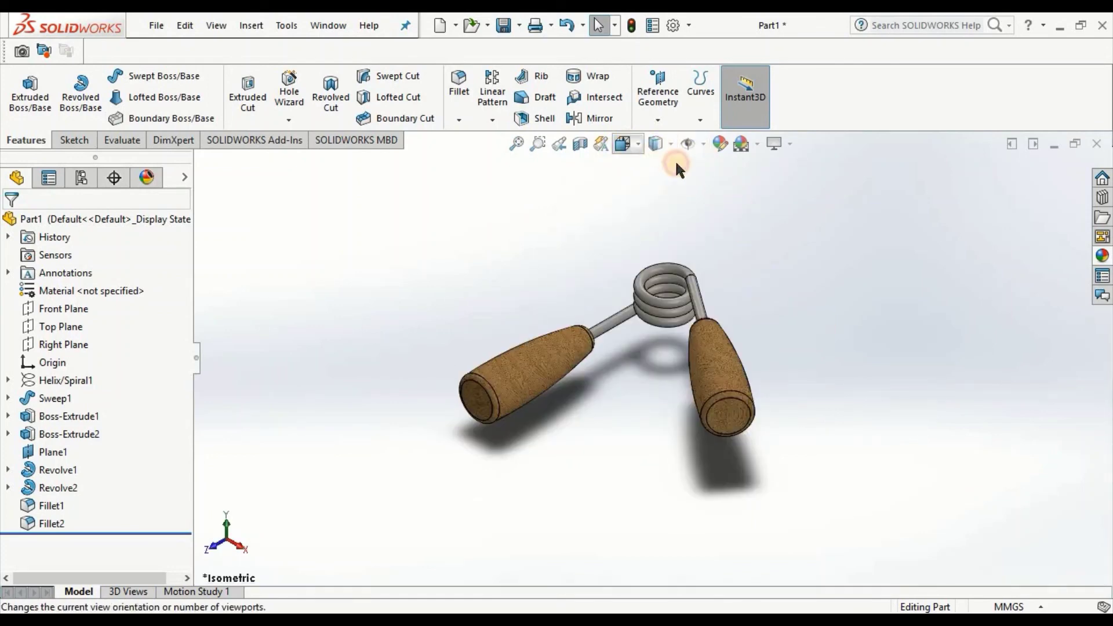
left_click(624, 144)
left_click(731, 189)
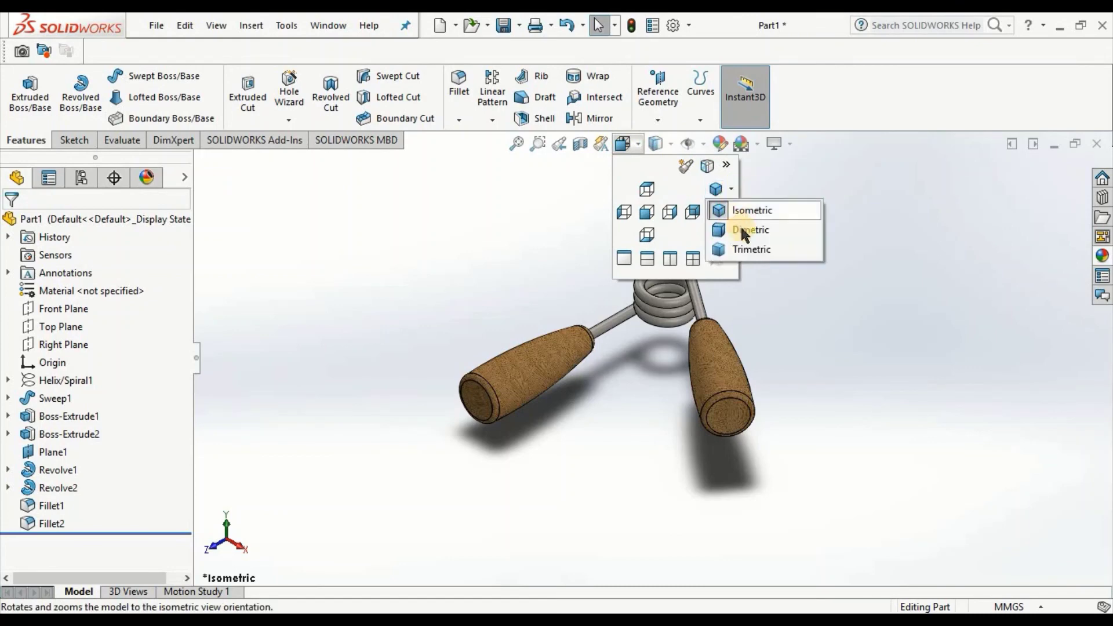
left_click(742, 230)
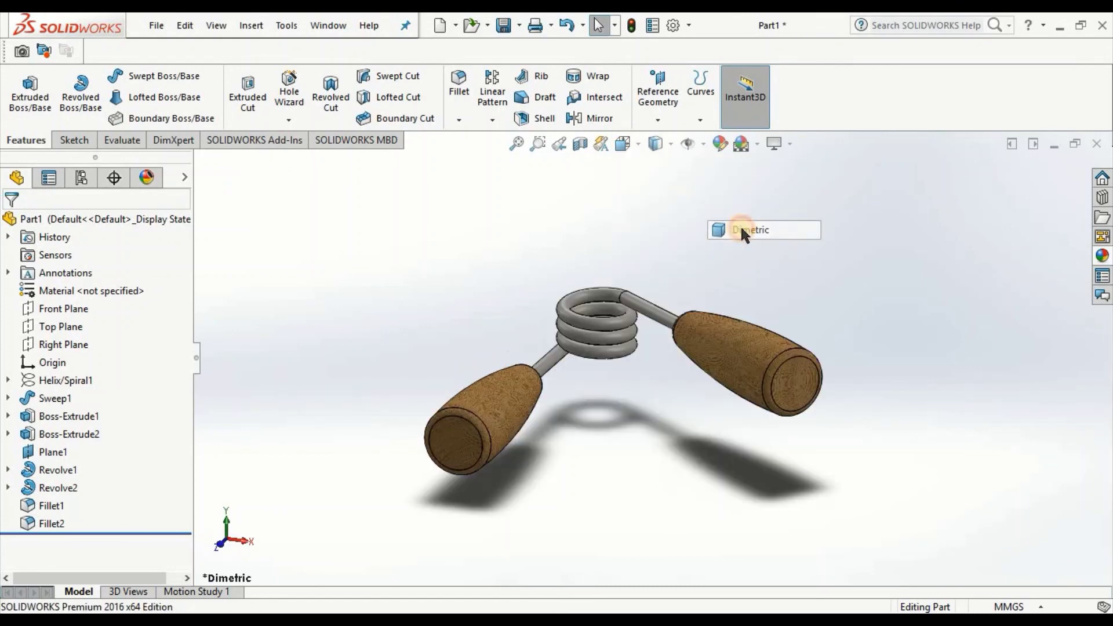
- Try the Trimetric orientation, then settle on the Isometric view
left_click(641, 150)
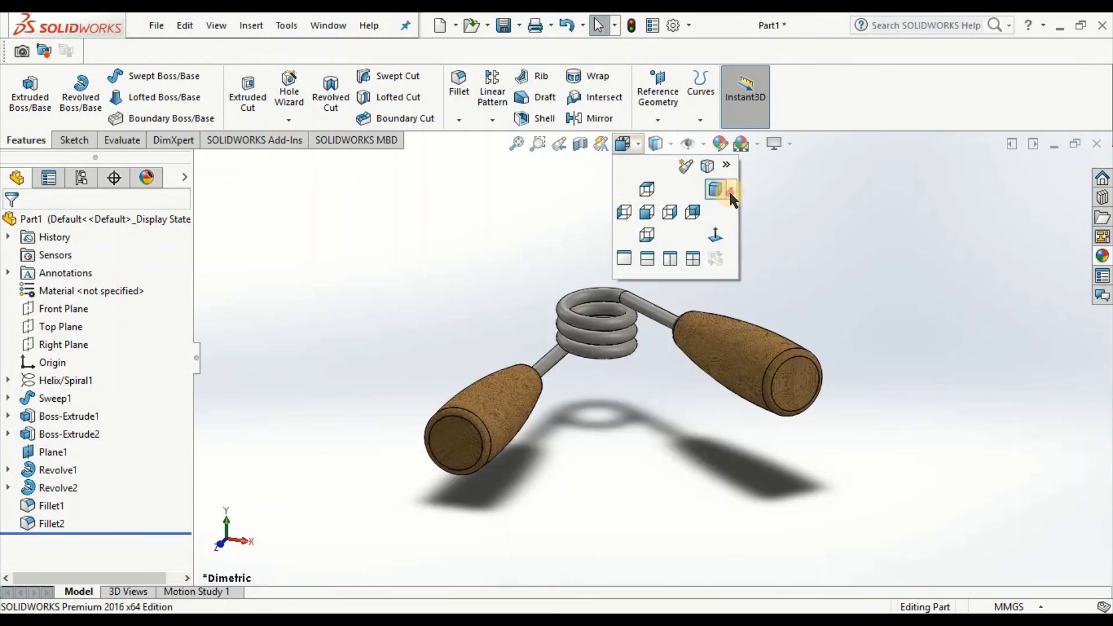
left_click(729, 189)
left_click(733, 245)
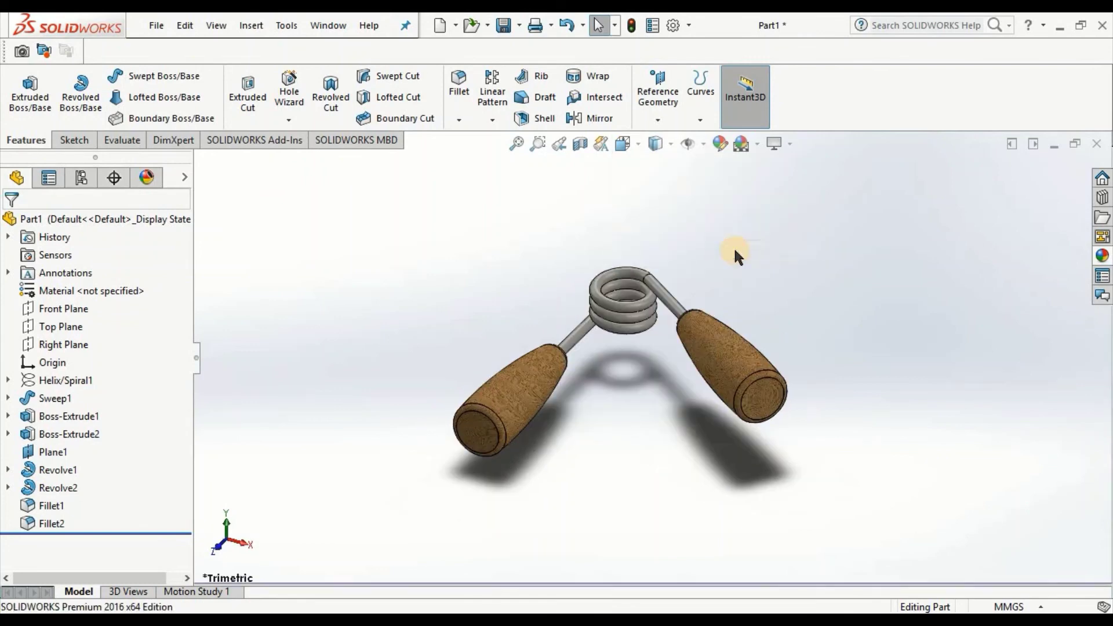
left_click(635, 145)
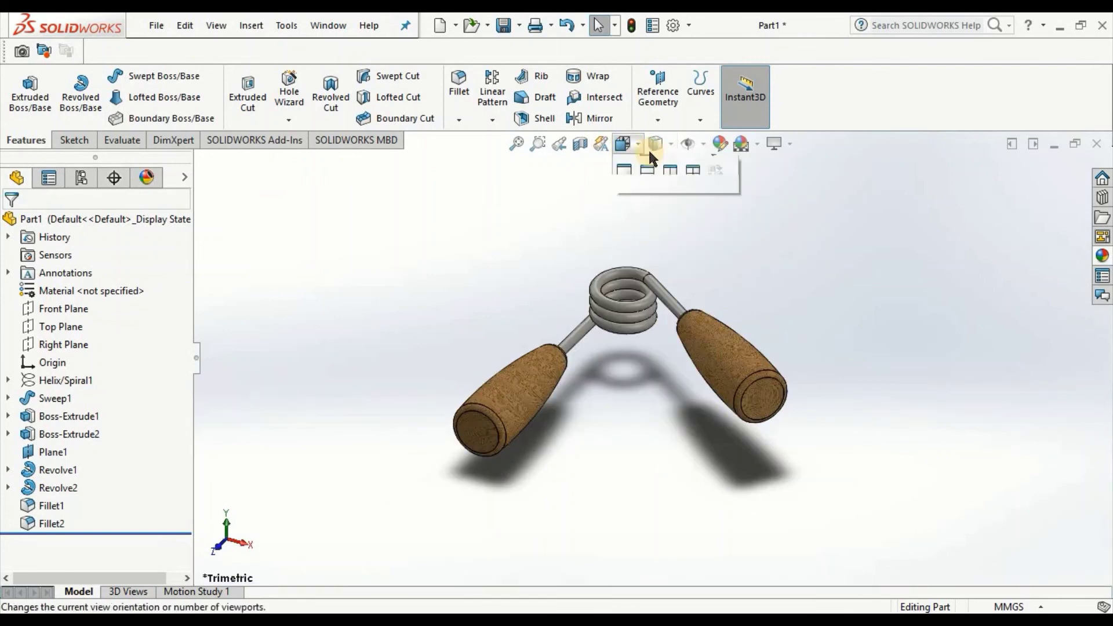
left_click(727, 188)
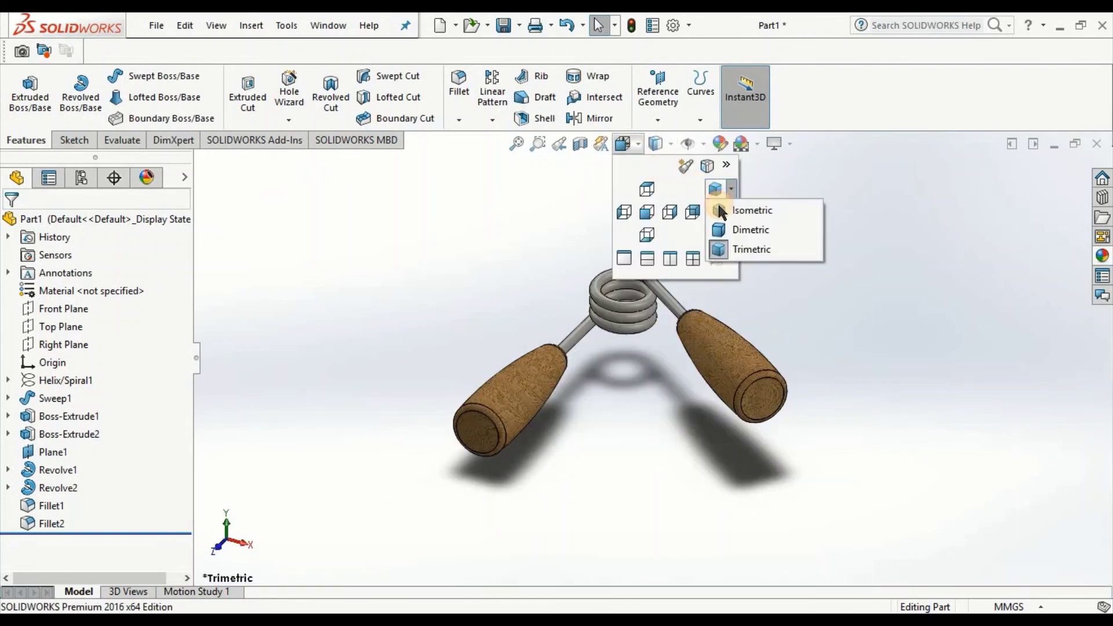
left_click(725, 211)
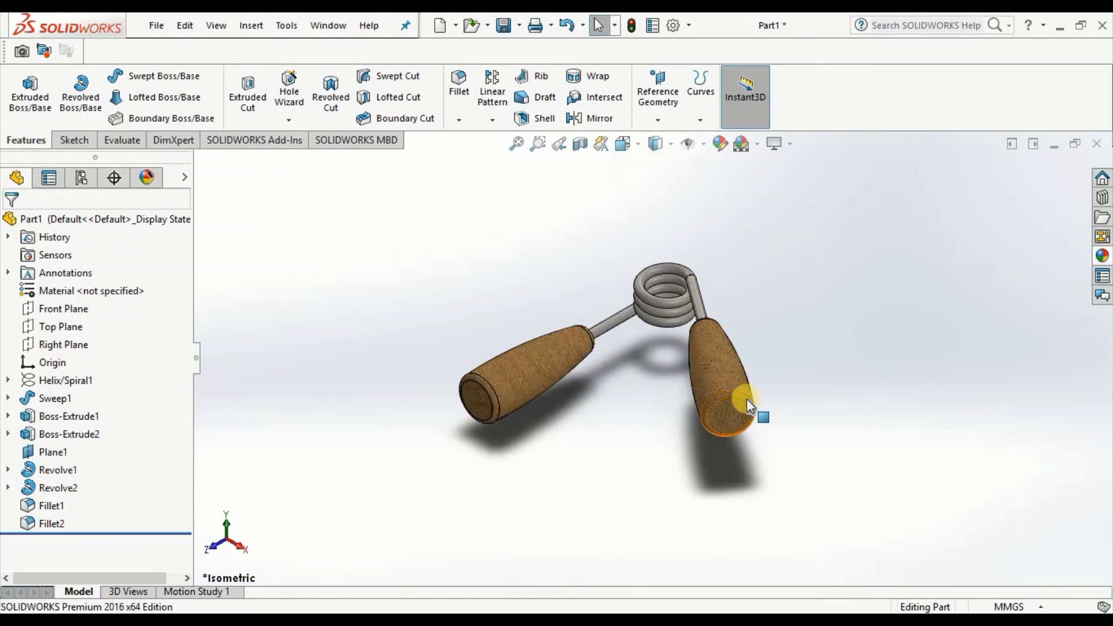